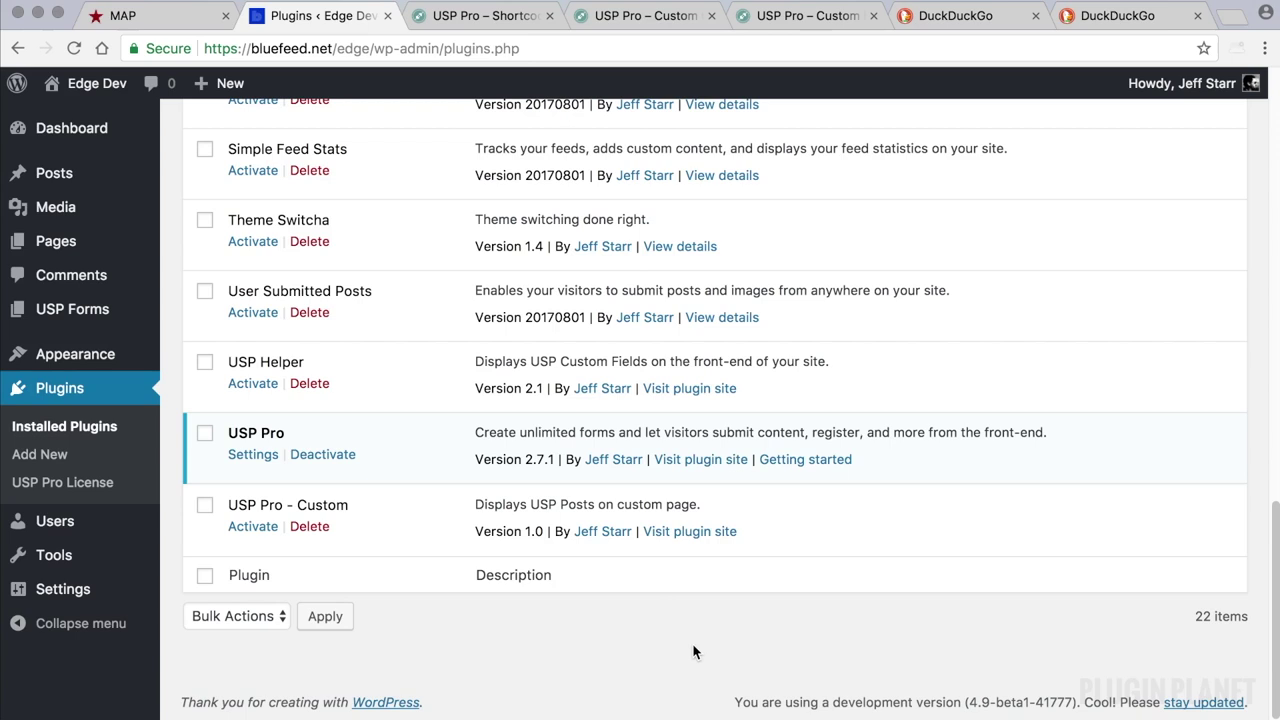
left_click(693, 645)
left_click_drag(311, 435, 230, 428)
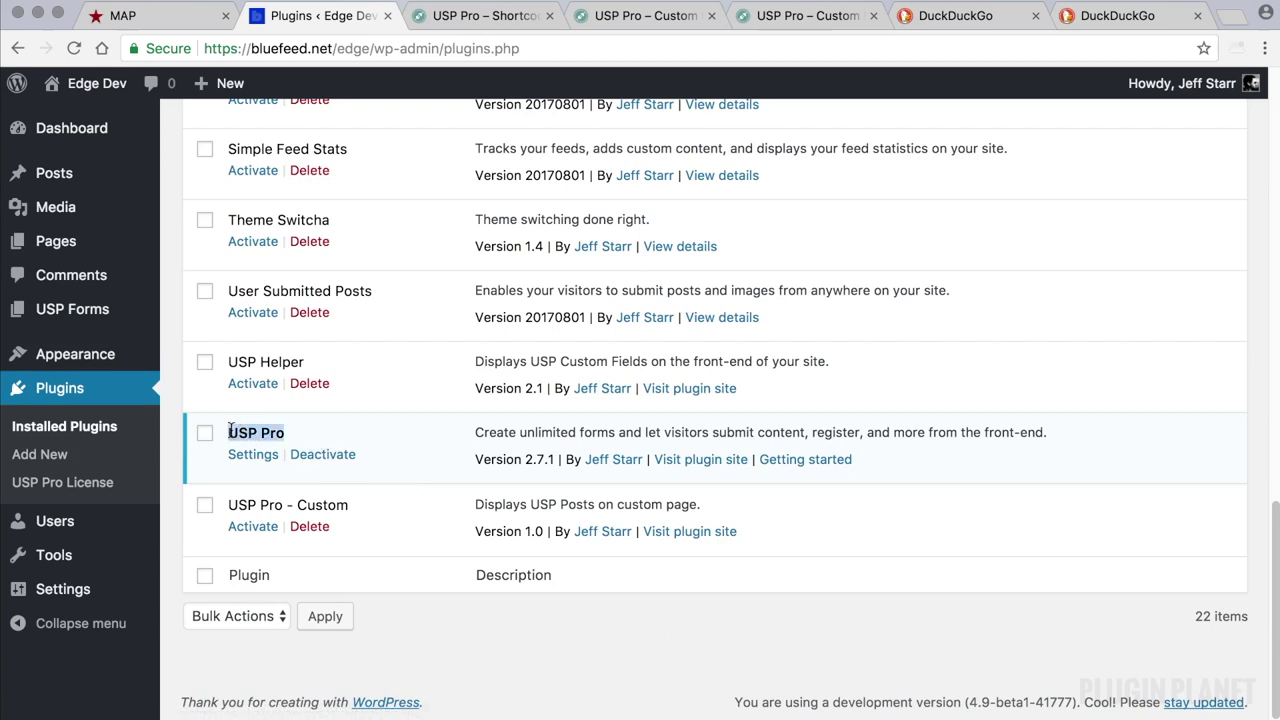
left_click(512, 632)
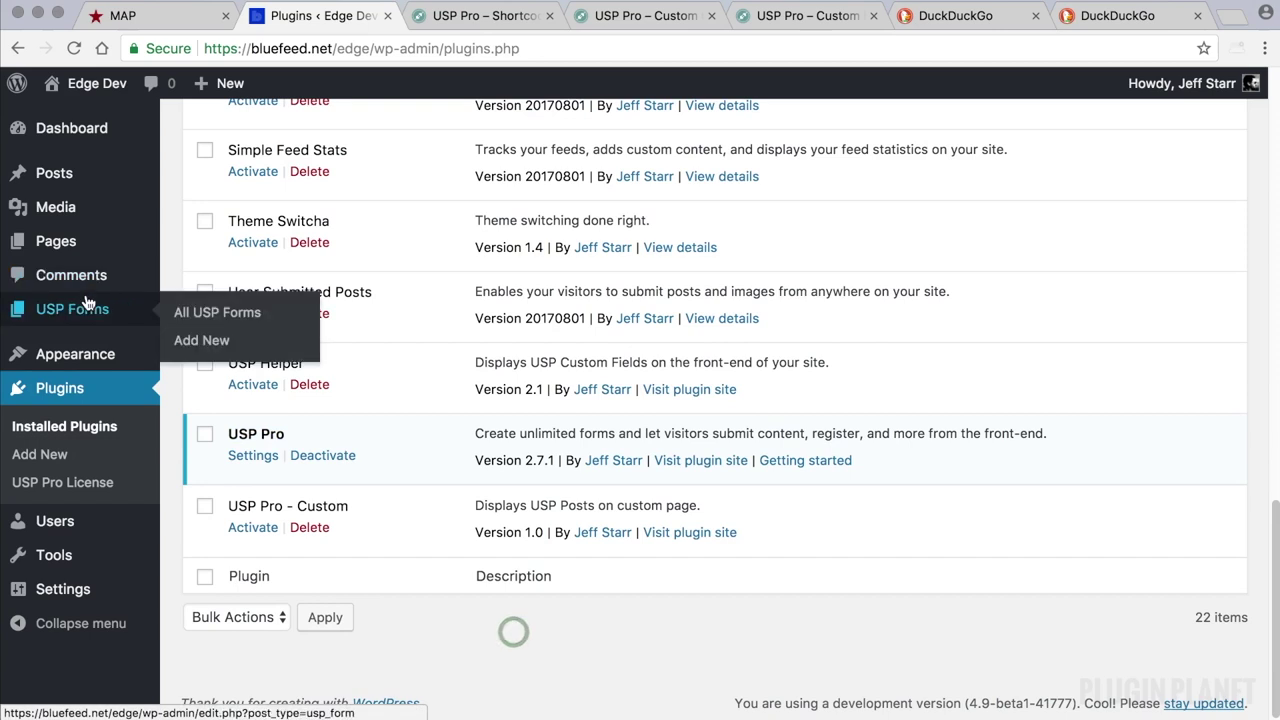
Open the USP Pro plugin's Advanced settings and go to the Custom Field Prefix section
left_click(62, 590)
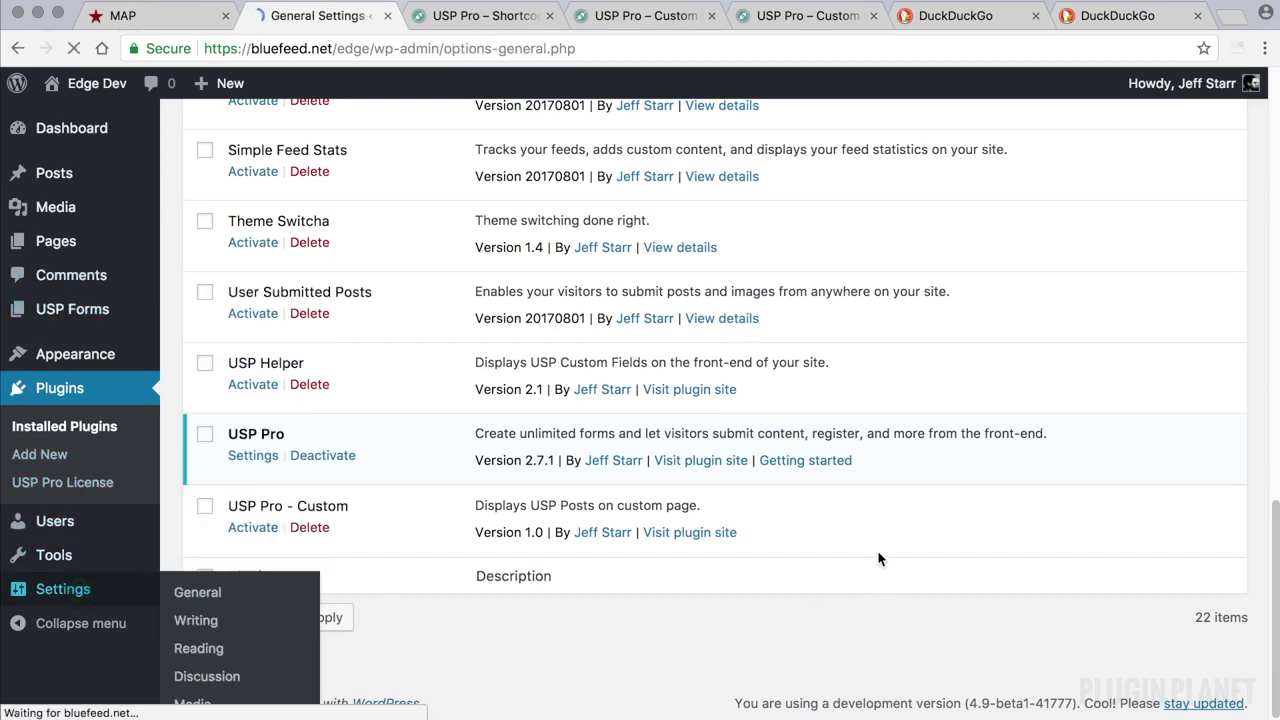
scroll(54, 612, "down", 5)
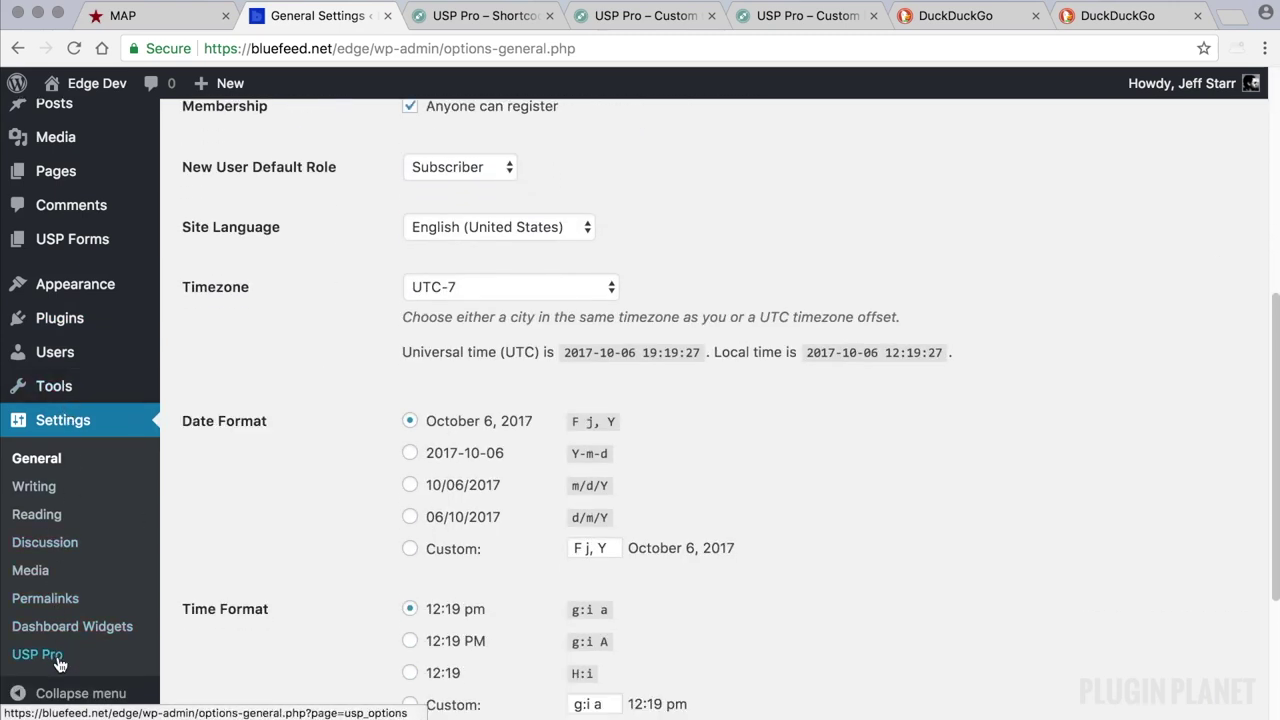
left_click(38, 655)
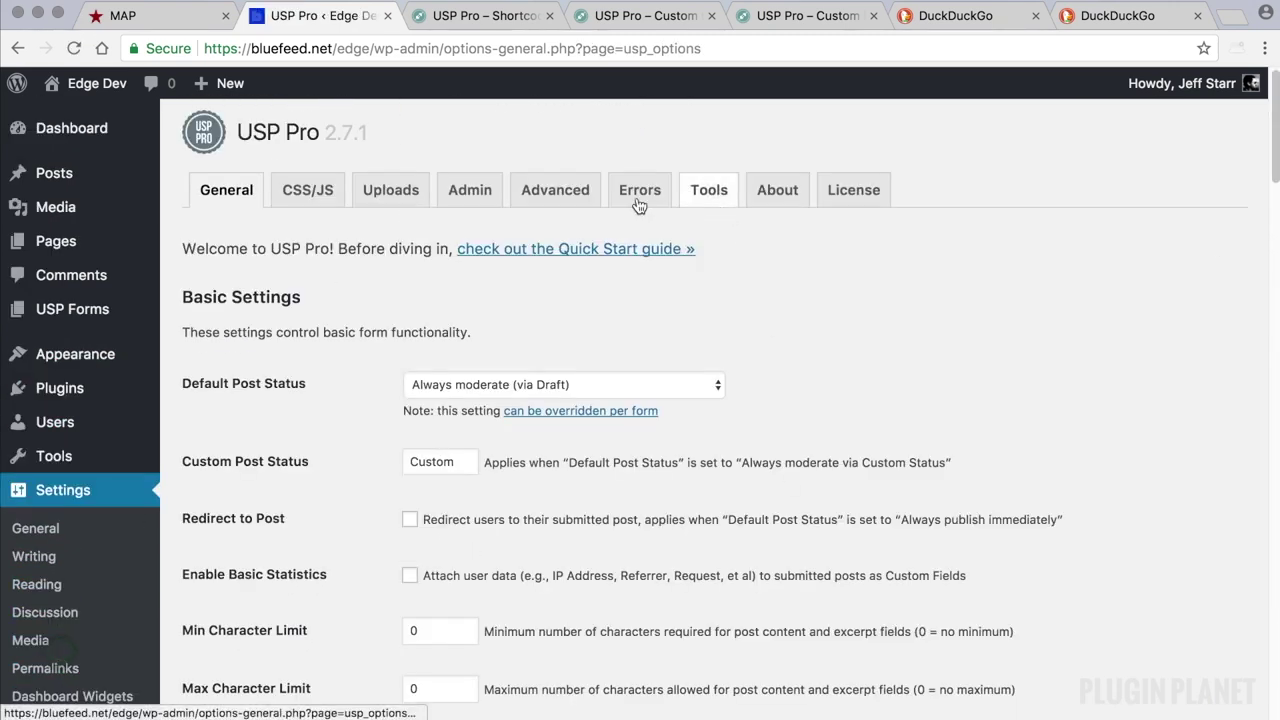
left_click(553, 190)
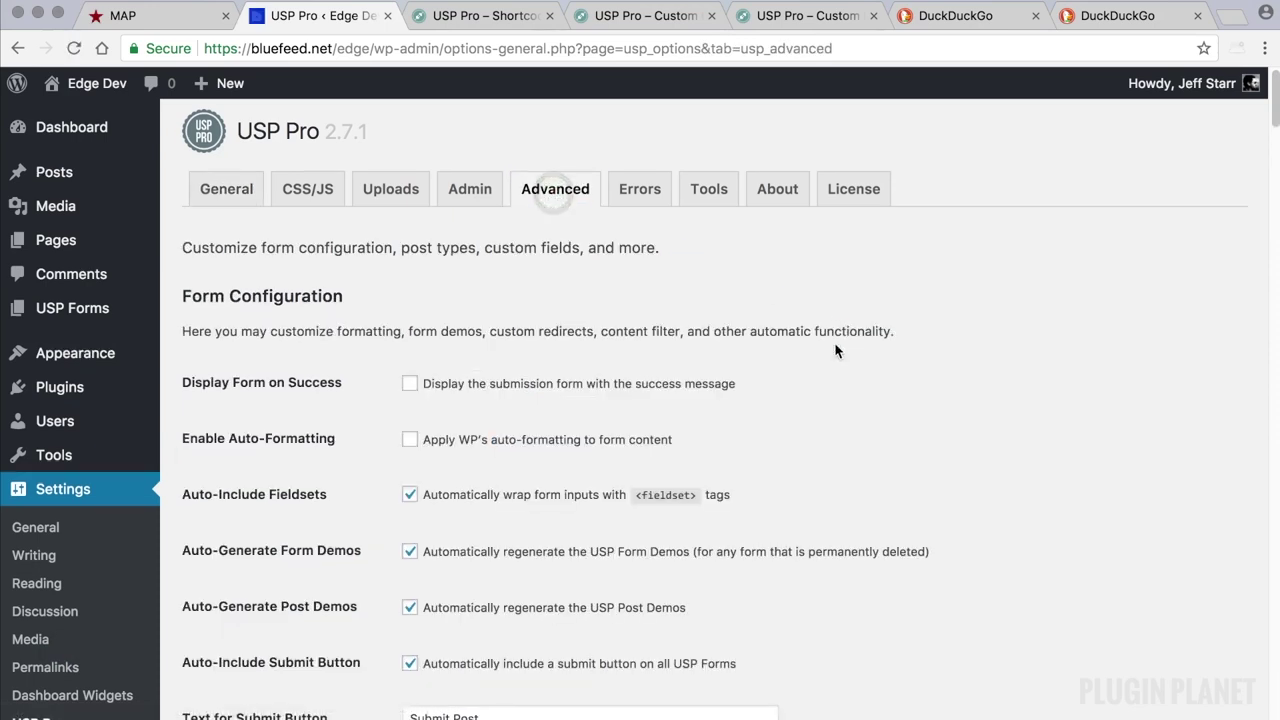
scroll(835, 350, "down", 10)
scroll(834, 344, "down", 15)
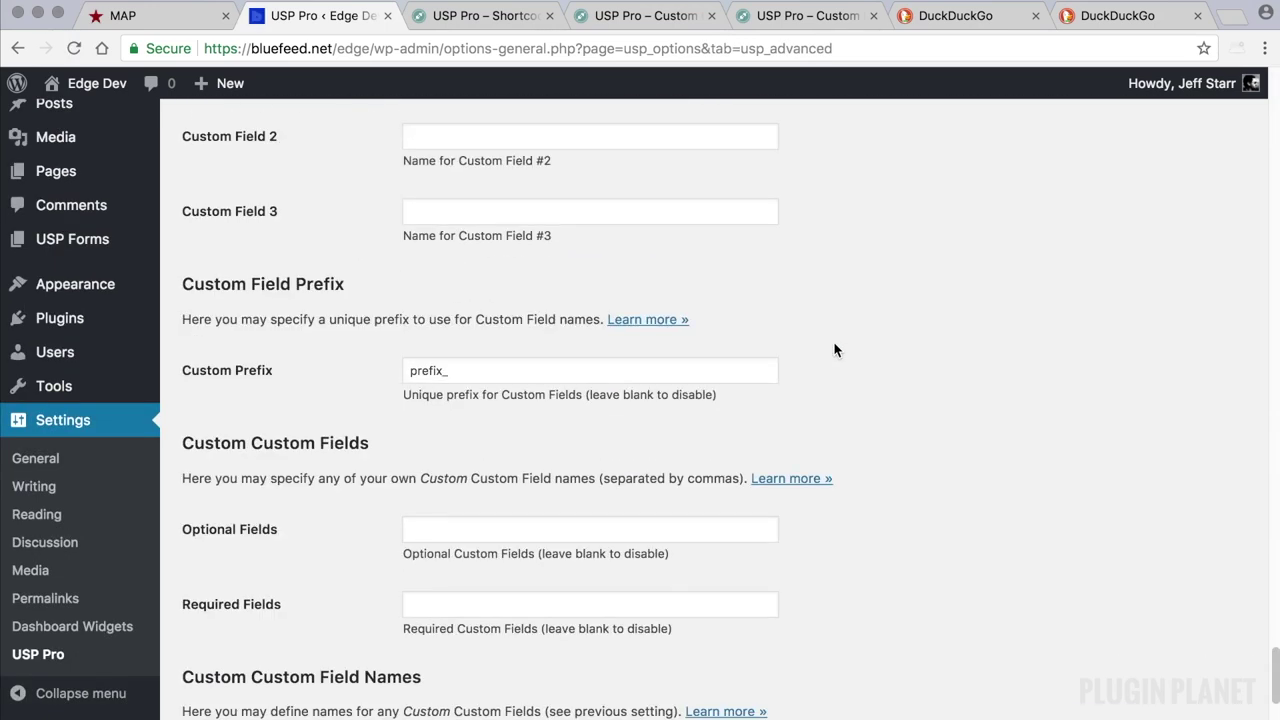
scroll(835, 350, "down", 1)
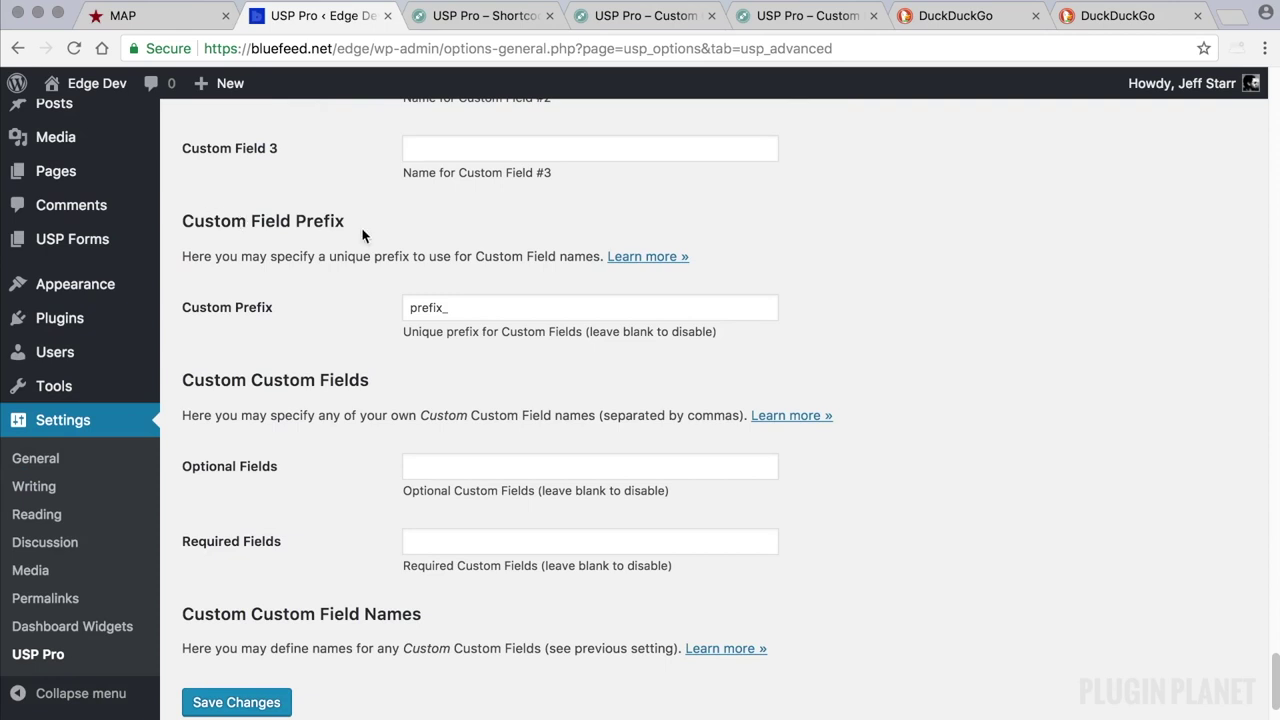
Expand the explanation of the Custom Field Prefix setting and check the Custom Prefix value
left_click(652, 259)
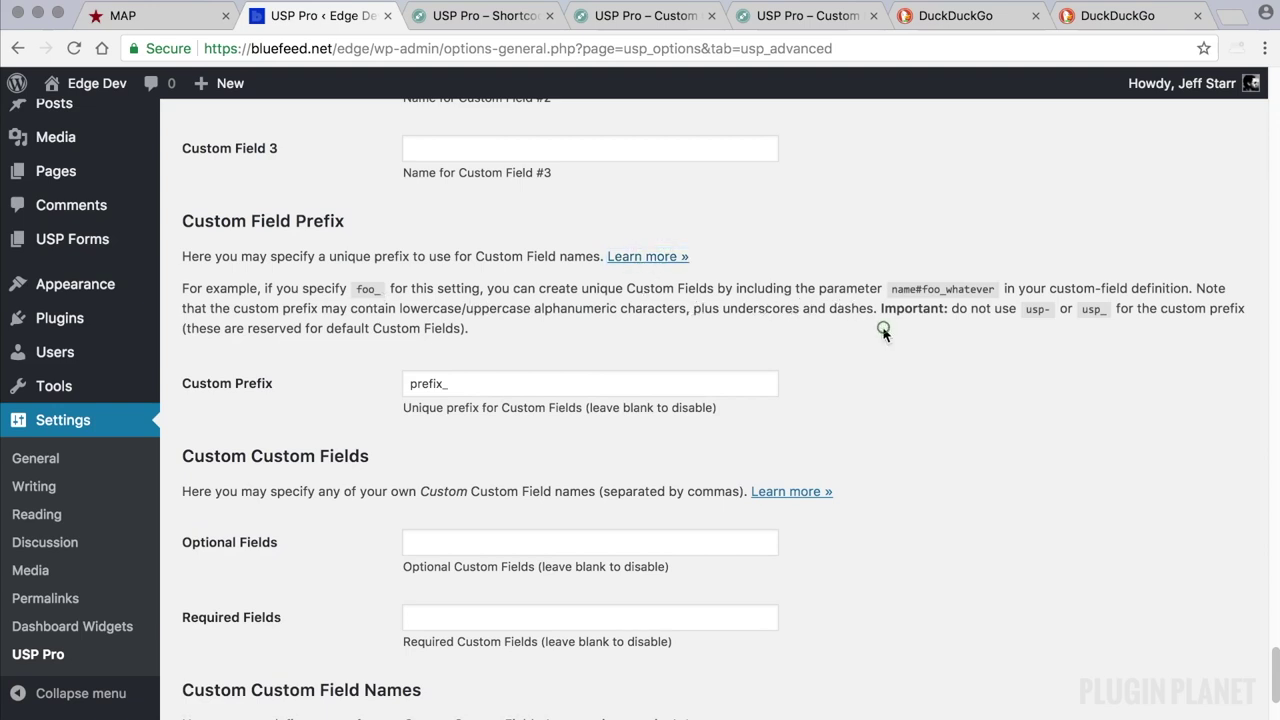
left_click(497, 372)
left_click(501, 378)
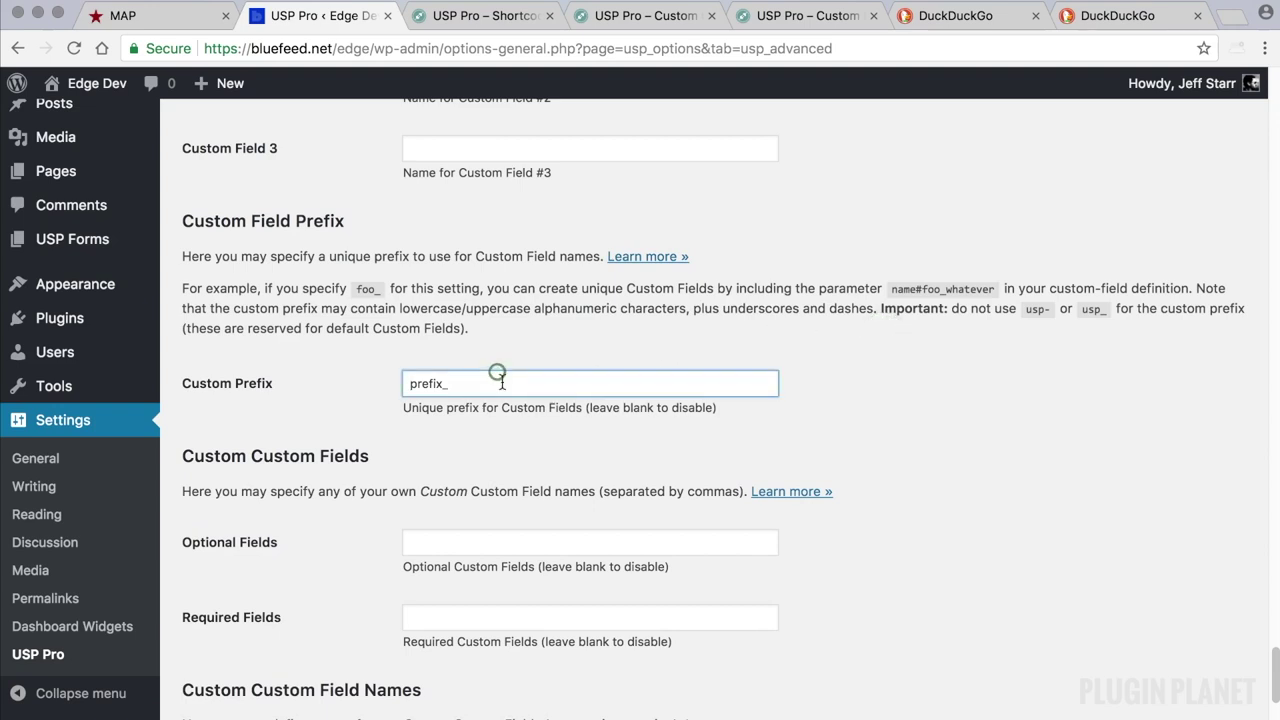
double_click(505, 380)
left_click(493, 382)
left_click(466, 383)
left_click(873, 483)
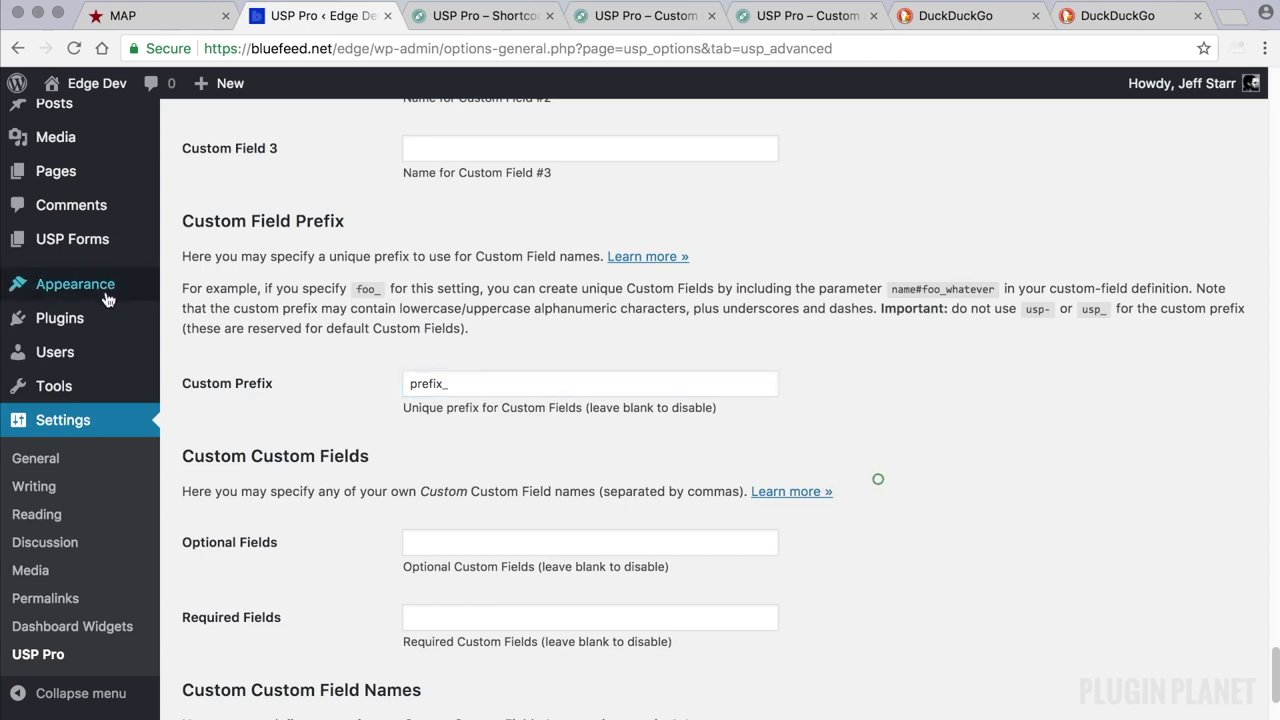
Create a new USP Form titled "Prefix Custom Field Example" and publish it
left_click(72, 239)
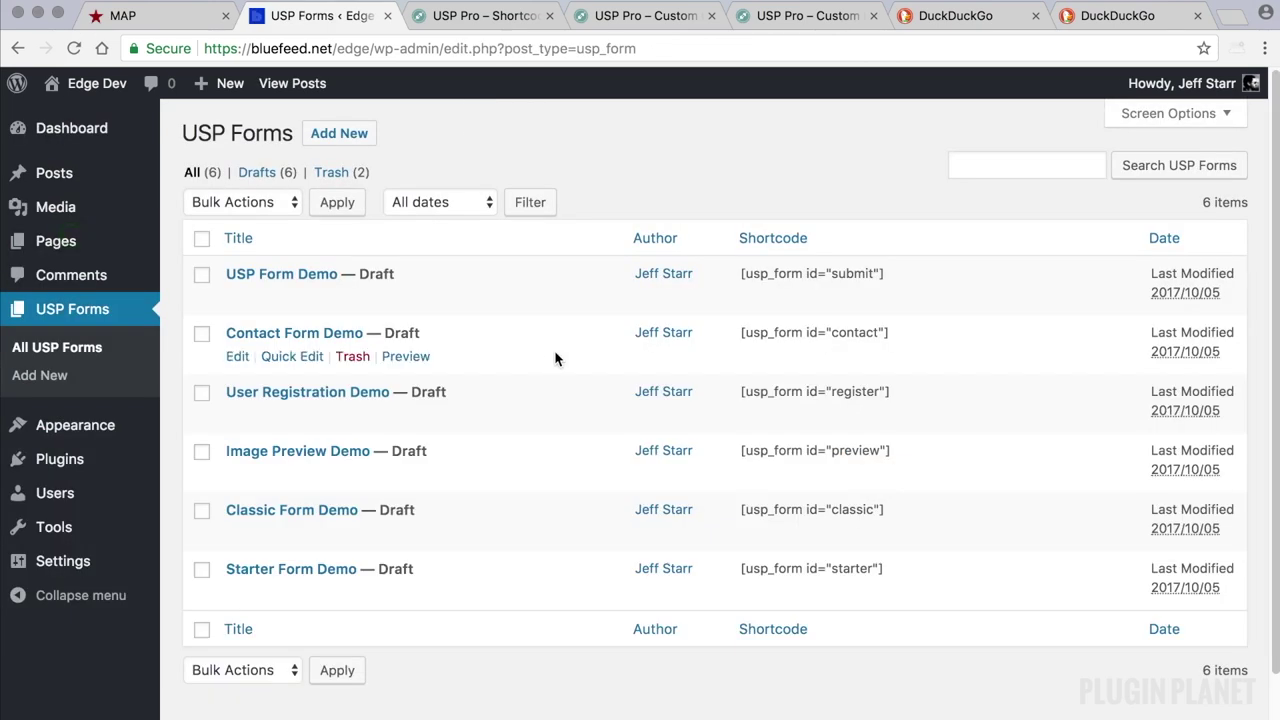
left_click(339, 133)
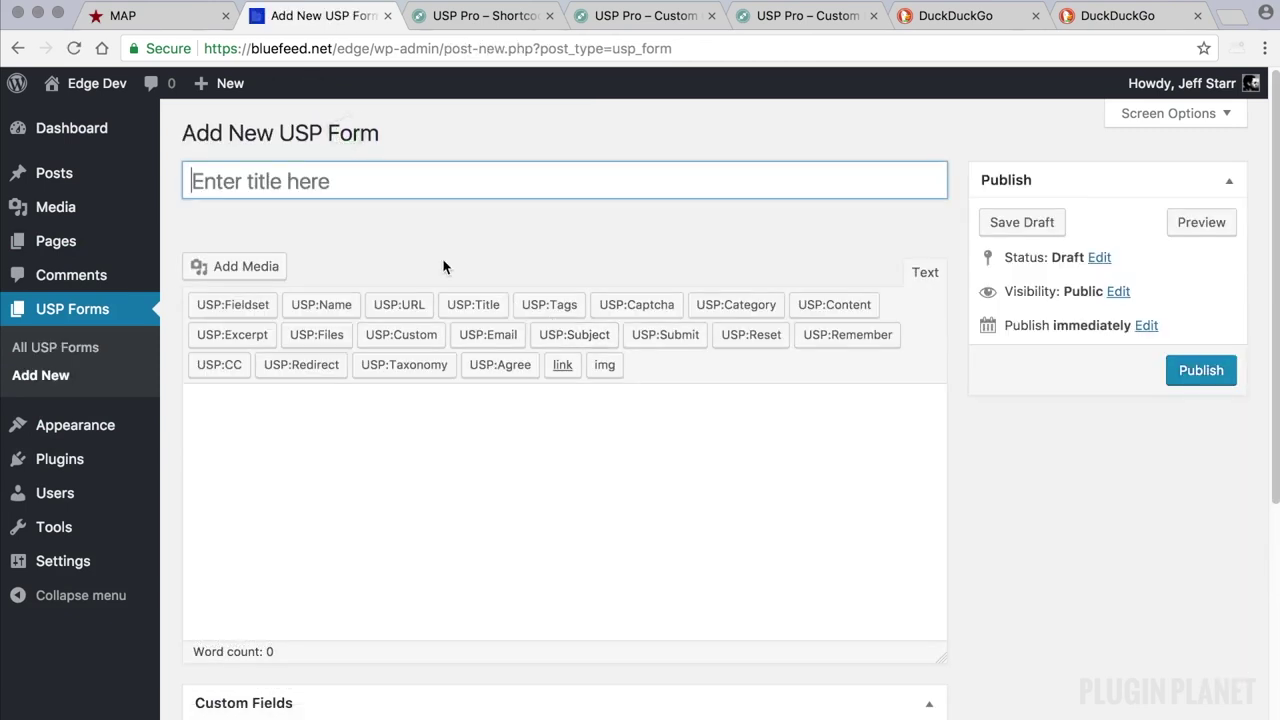
type("Prefix ")
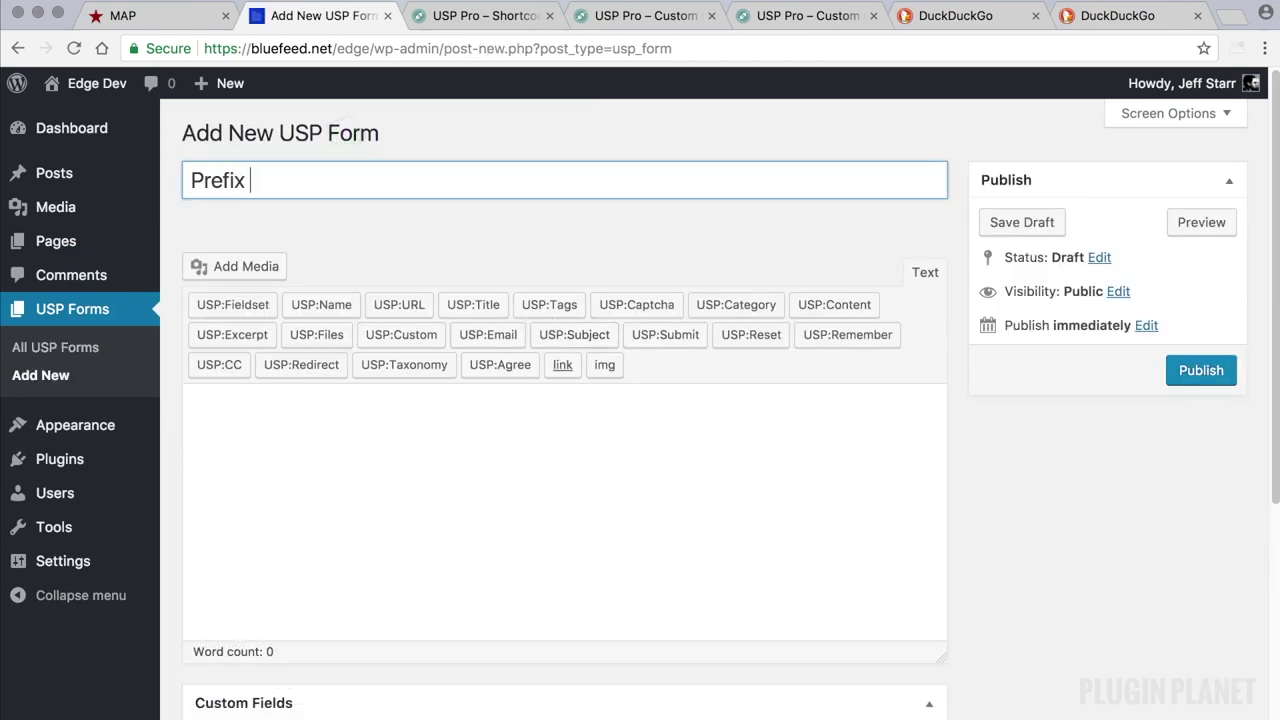
type("Custom Fiel")
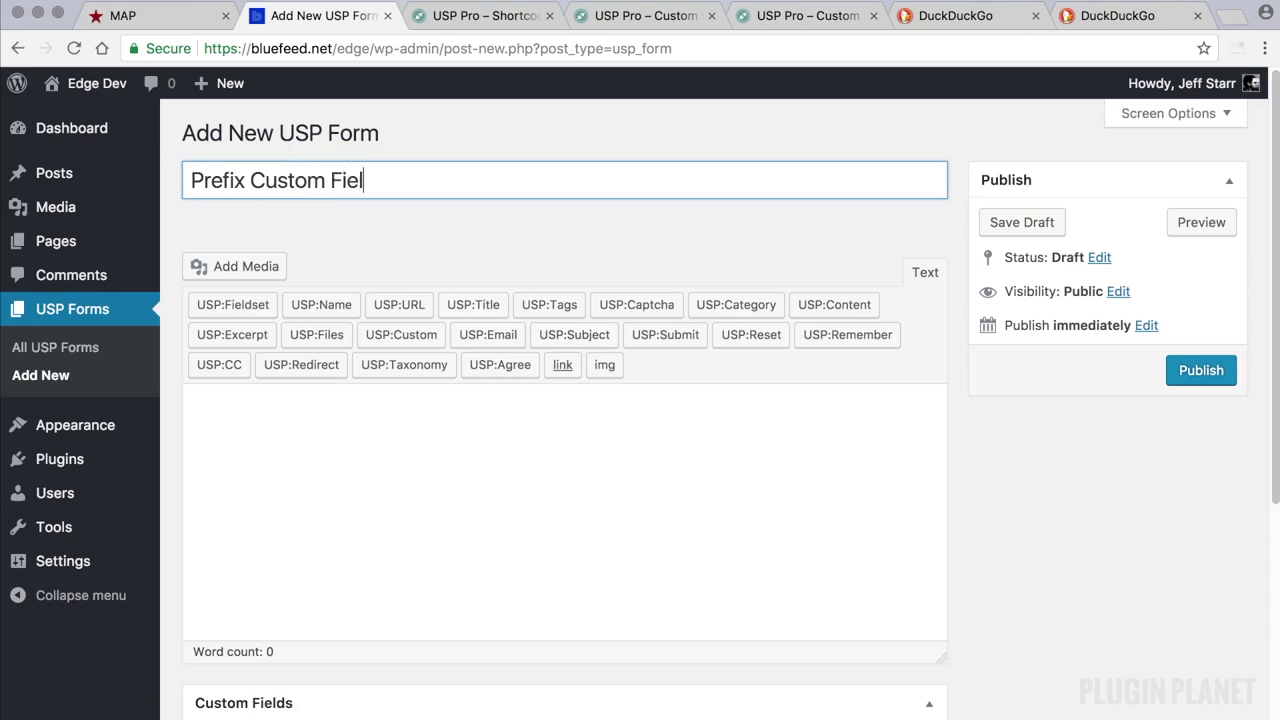
type("d Example")
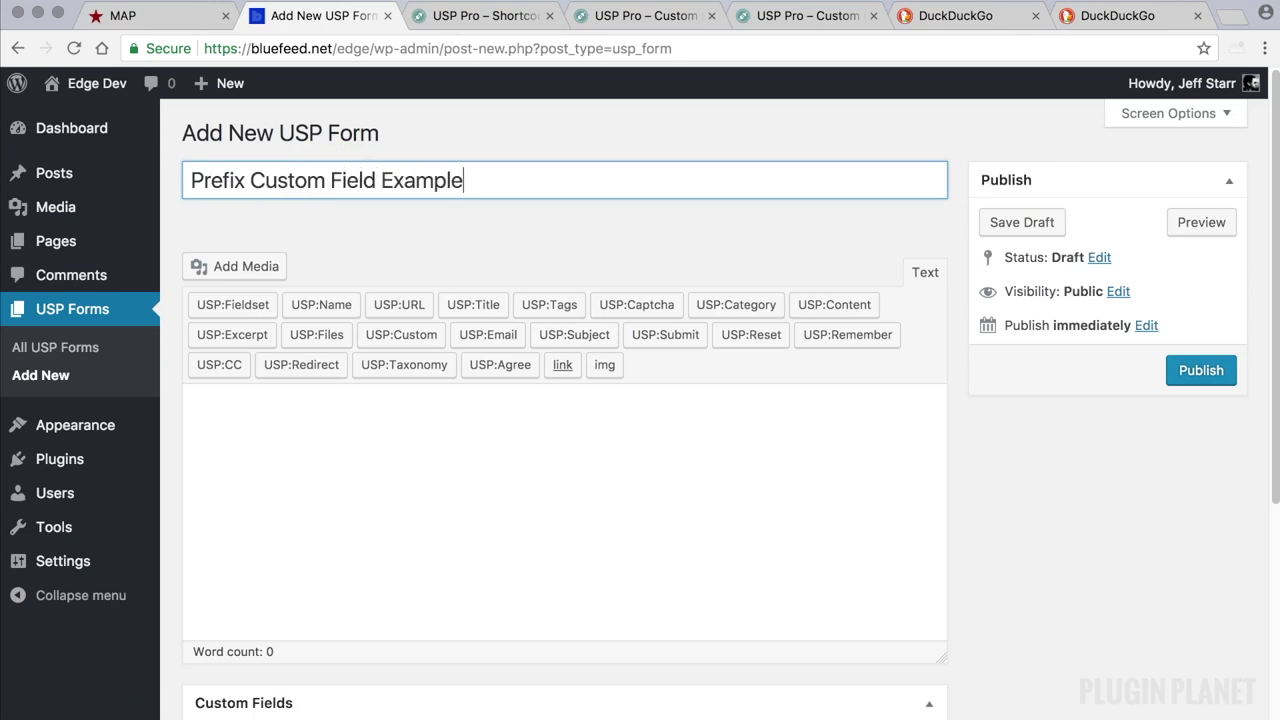
left_click(1201, 370)
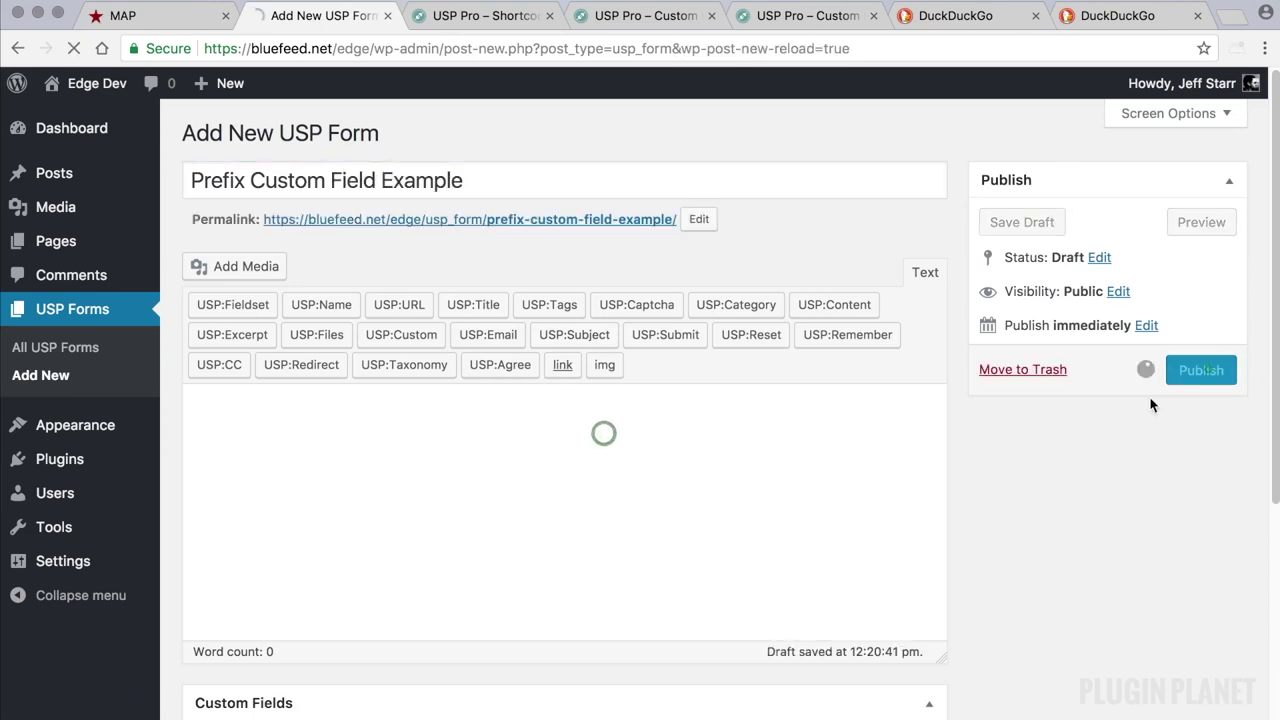
Insert a required title field and a required content field without the rich text editor into the form
scroll(611, 349, "down", 3)
left_click(692, 349)
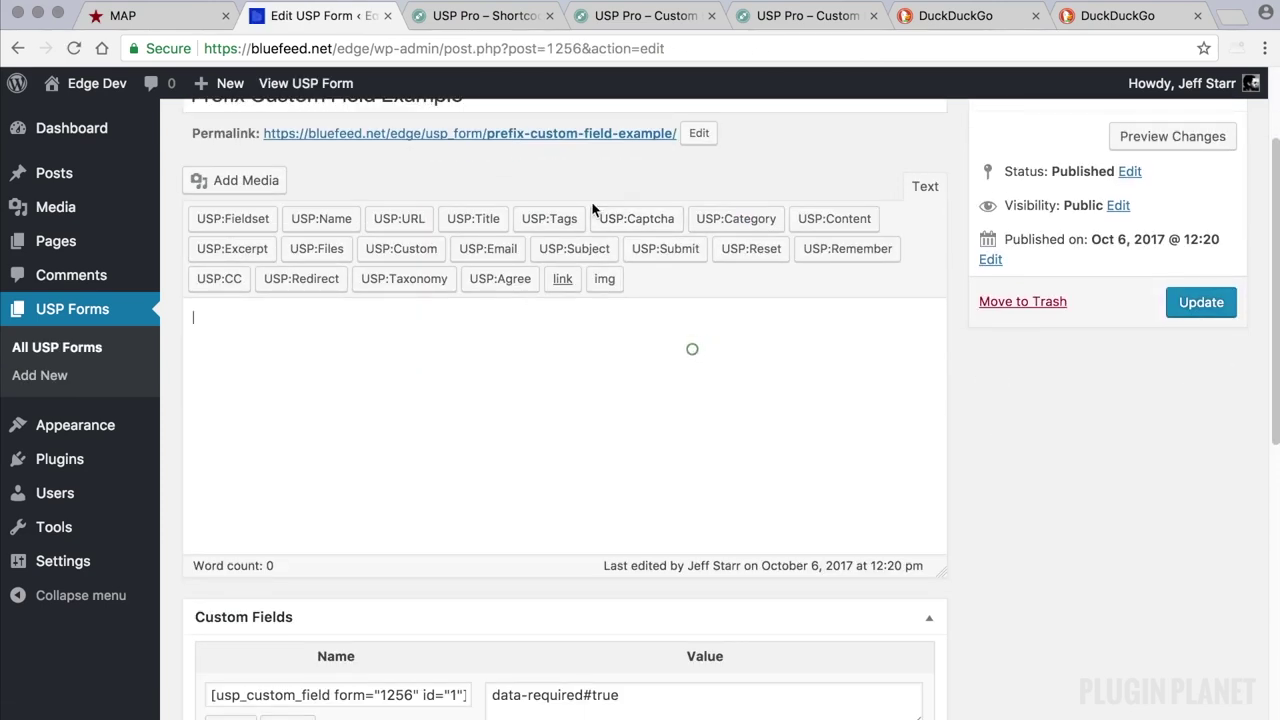
left_click(474, 219)
left_click(820, 496)
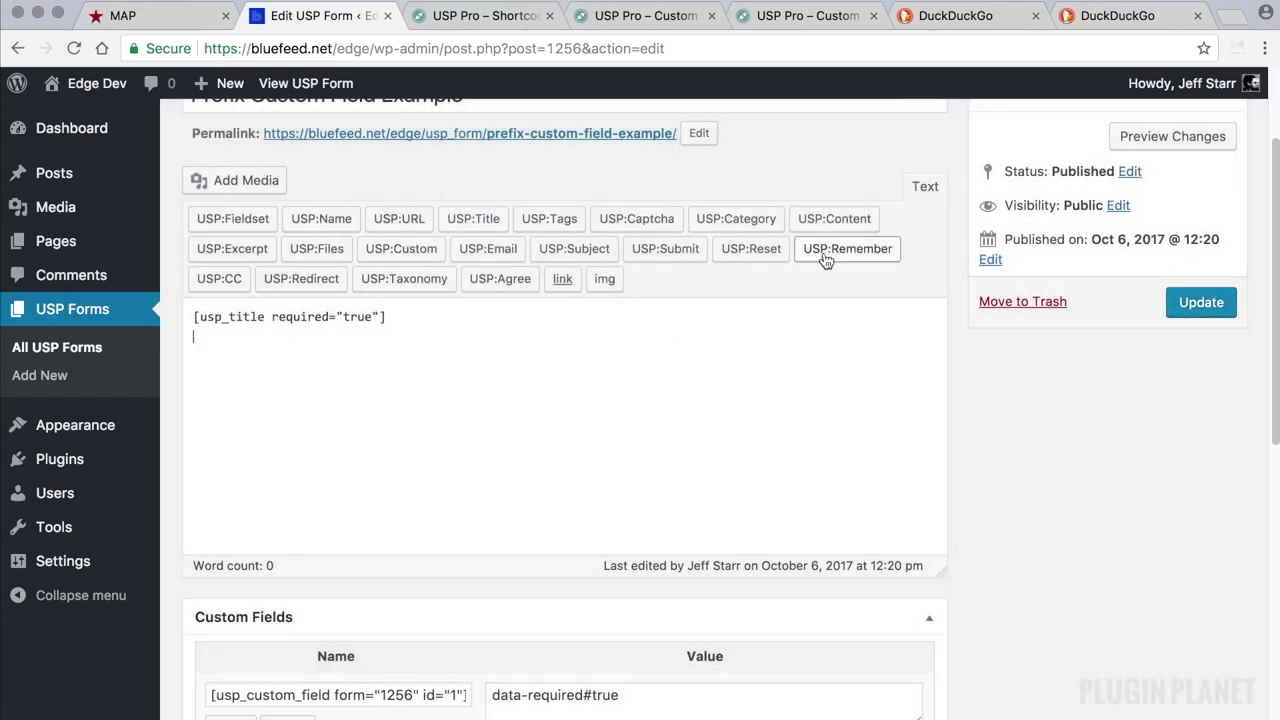
left_click(826, 218)
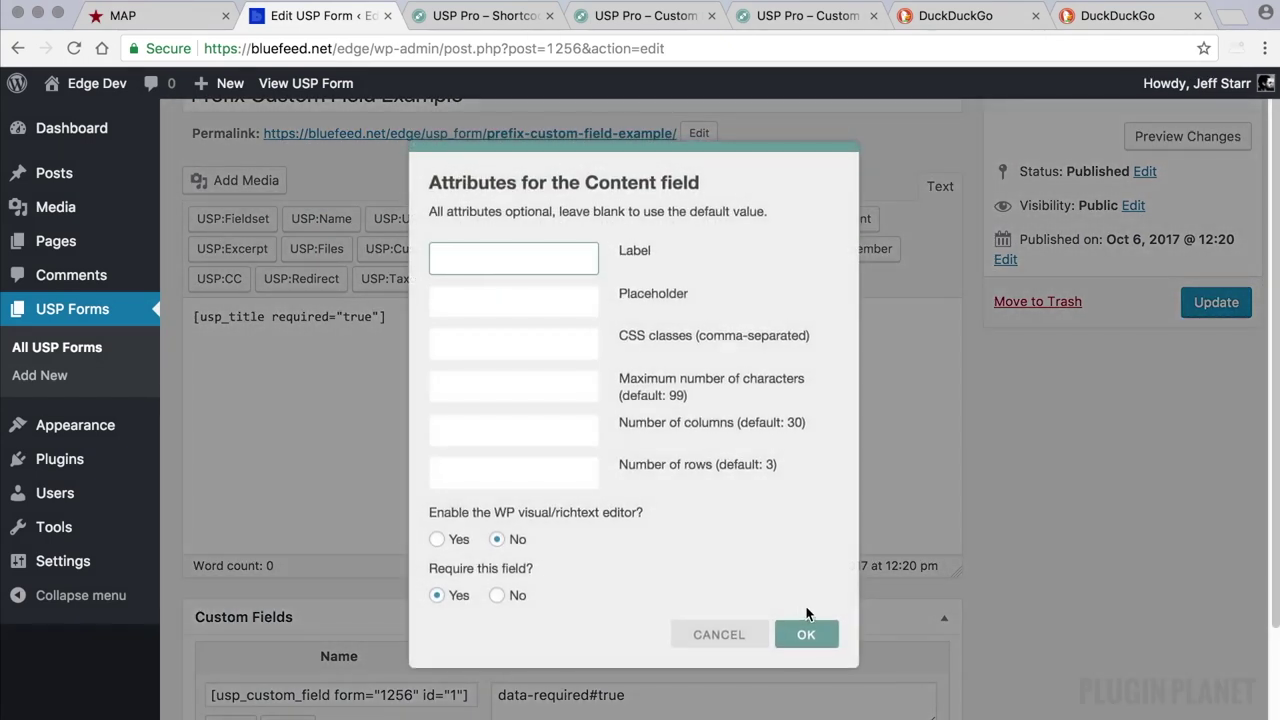
left_click(808, 632)
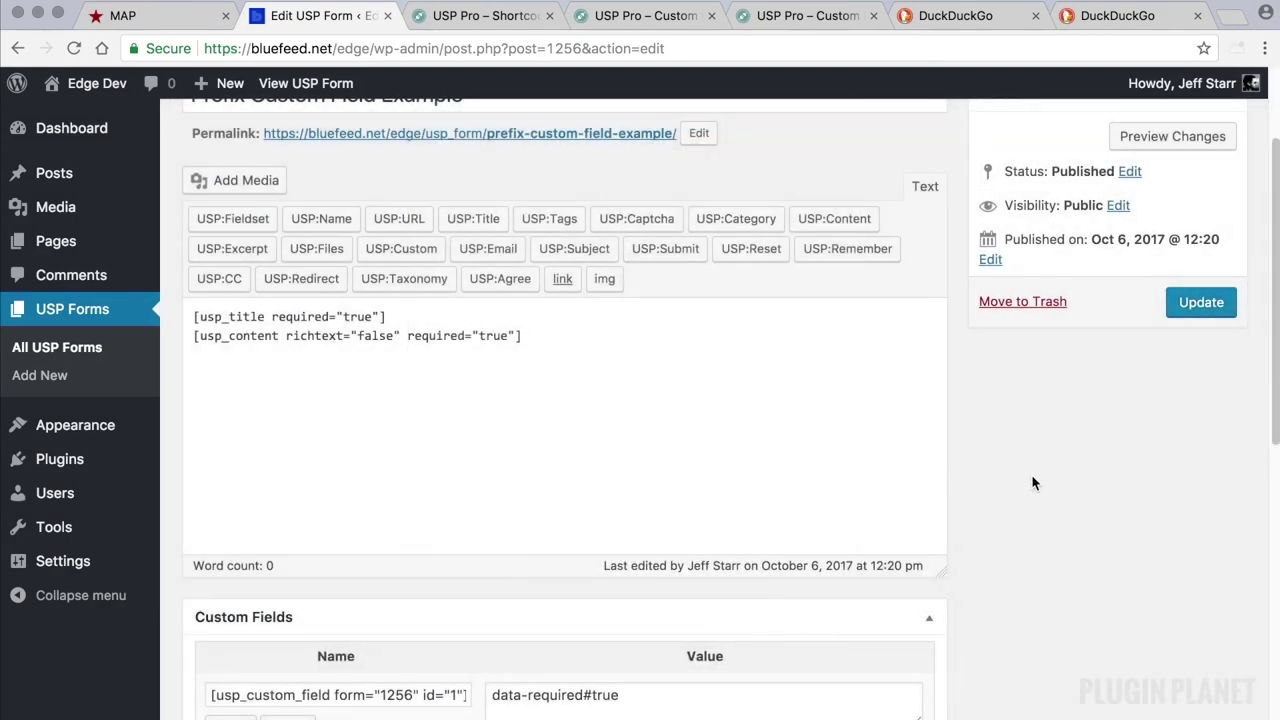
Set the value of the form's first custom field to "data-required#true|name#prefix_name" and update that field
scroll(1033, 483, "down", 5)
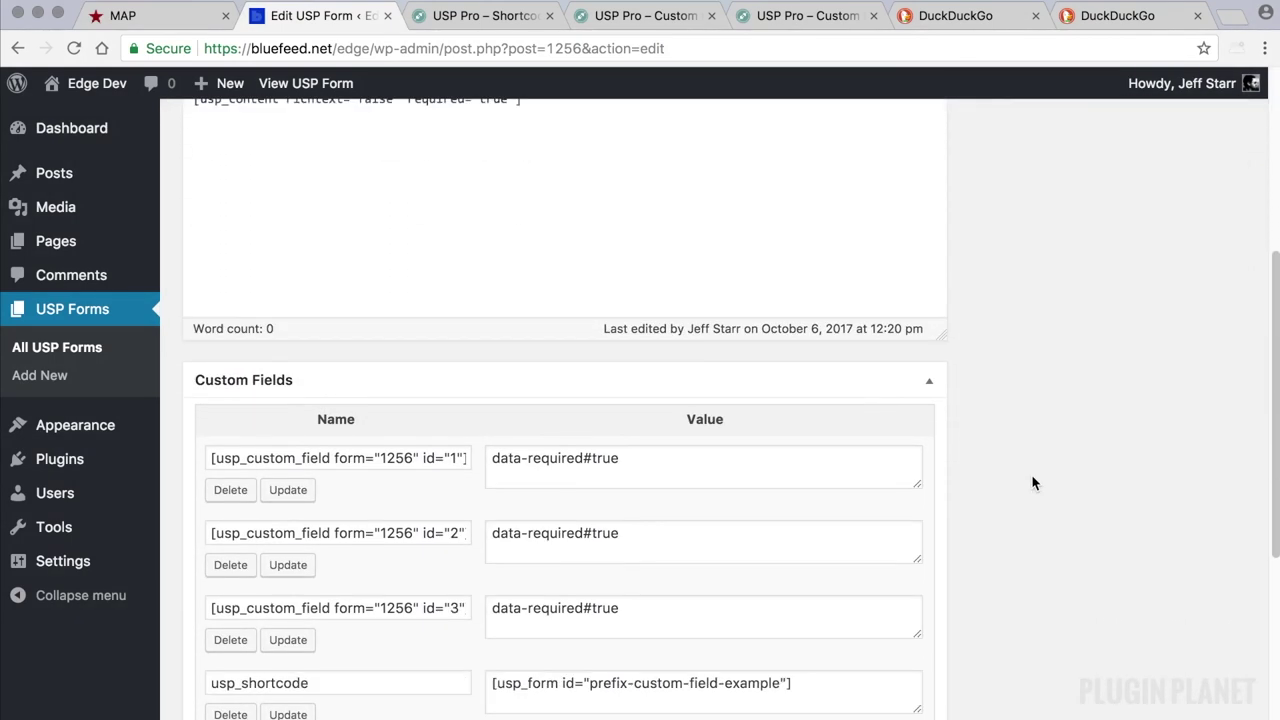
scroll(1033, 483, "down", 2)
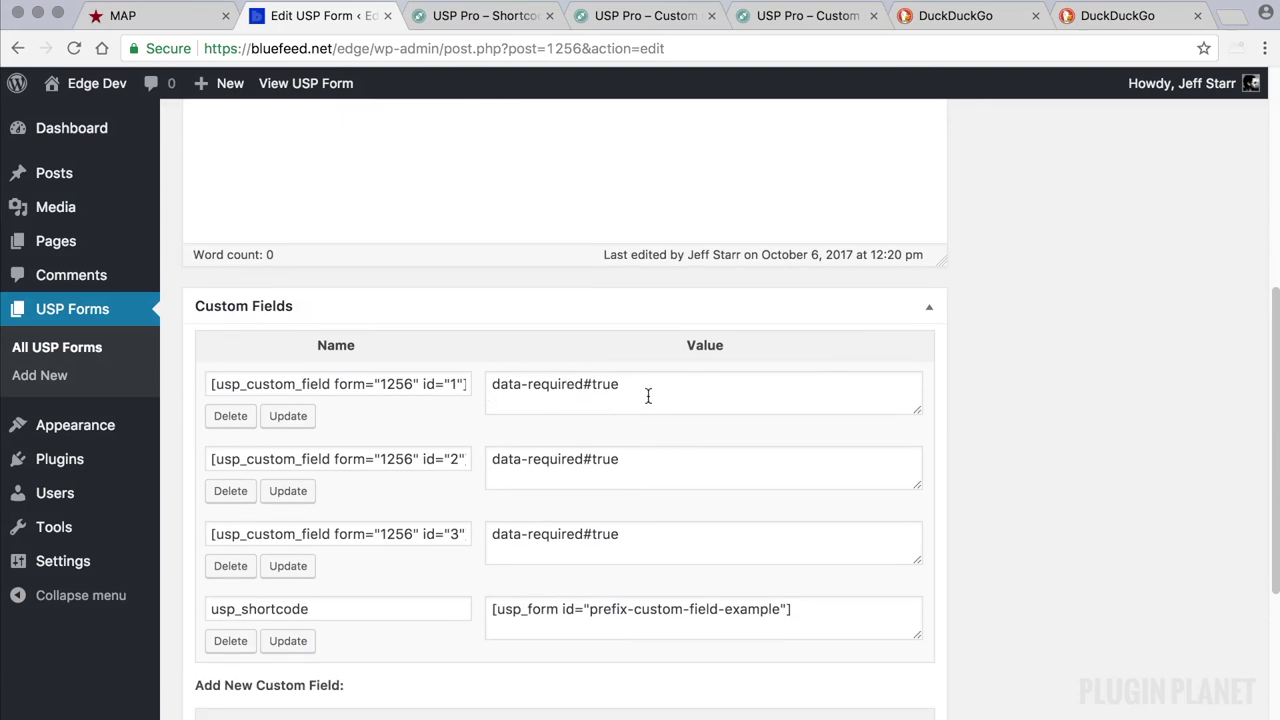
scroll(535, 519, "up", 5)
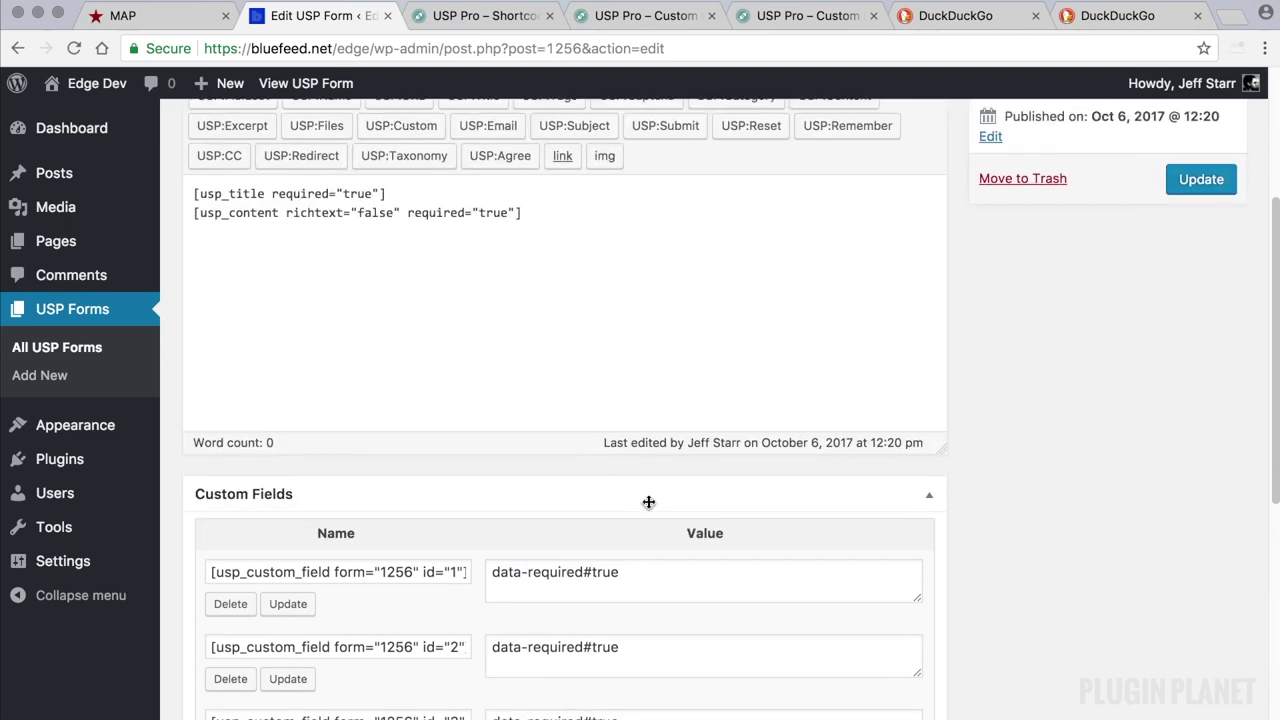
scroll(660, 560, "down", 5)
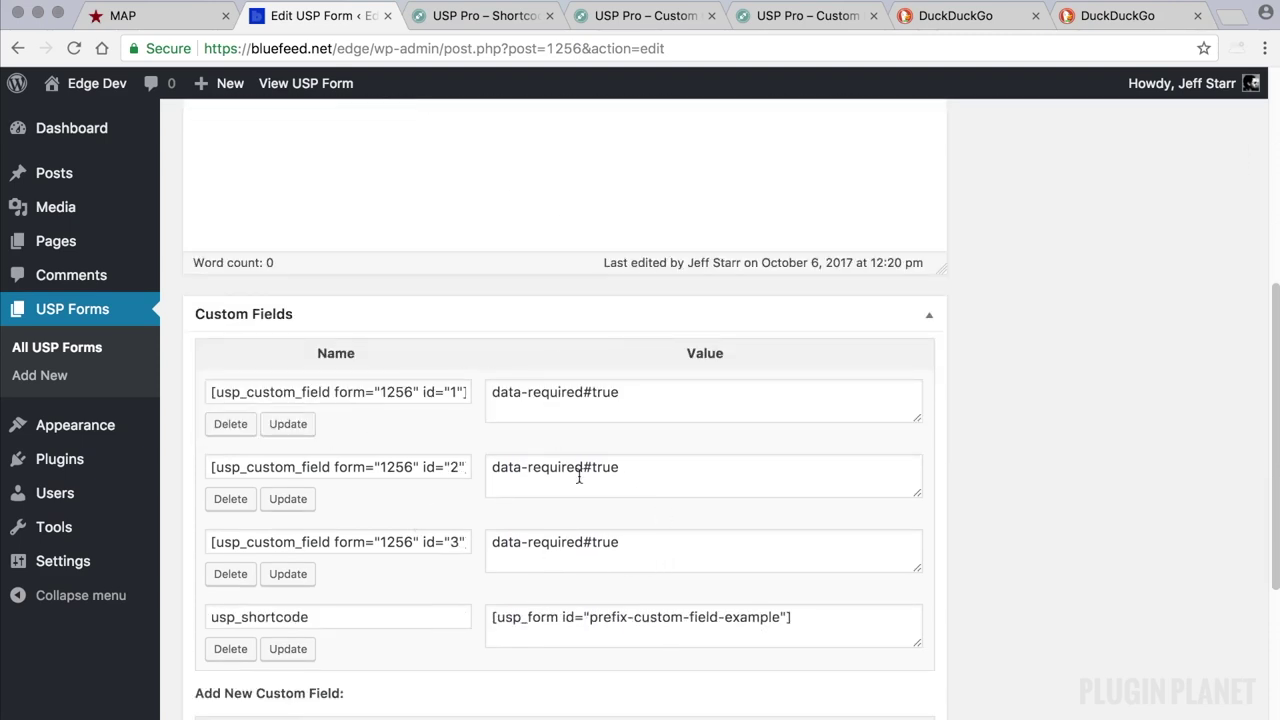
left_click(672, 391)
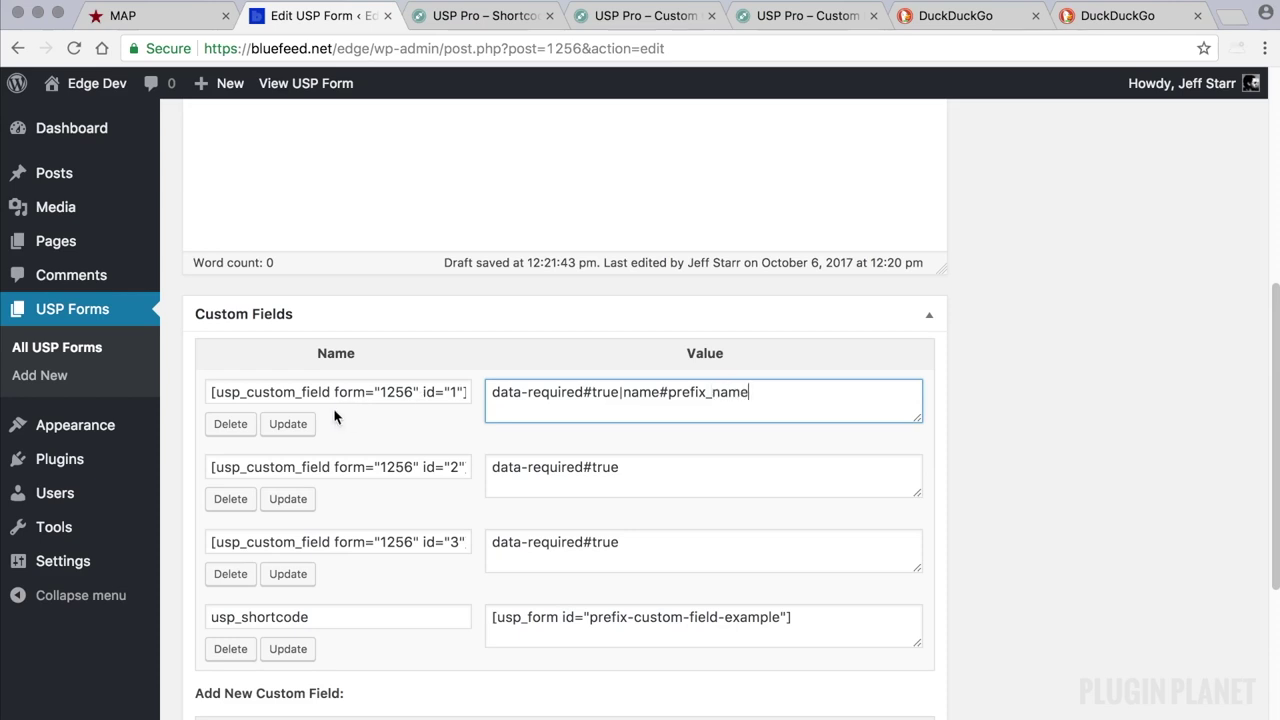
left_click(288, 424)
Copy the first custom field's shortcode onto a new line below the content shortcode and update the form
scroll(1197, 456, "up", 3)
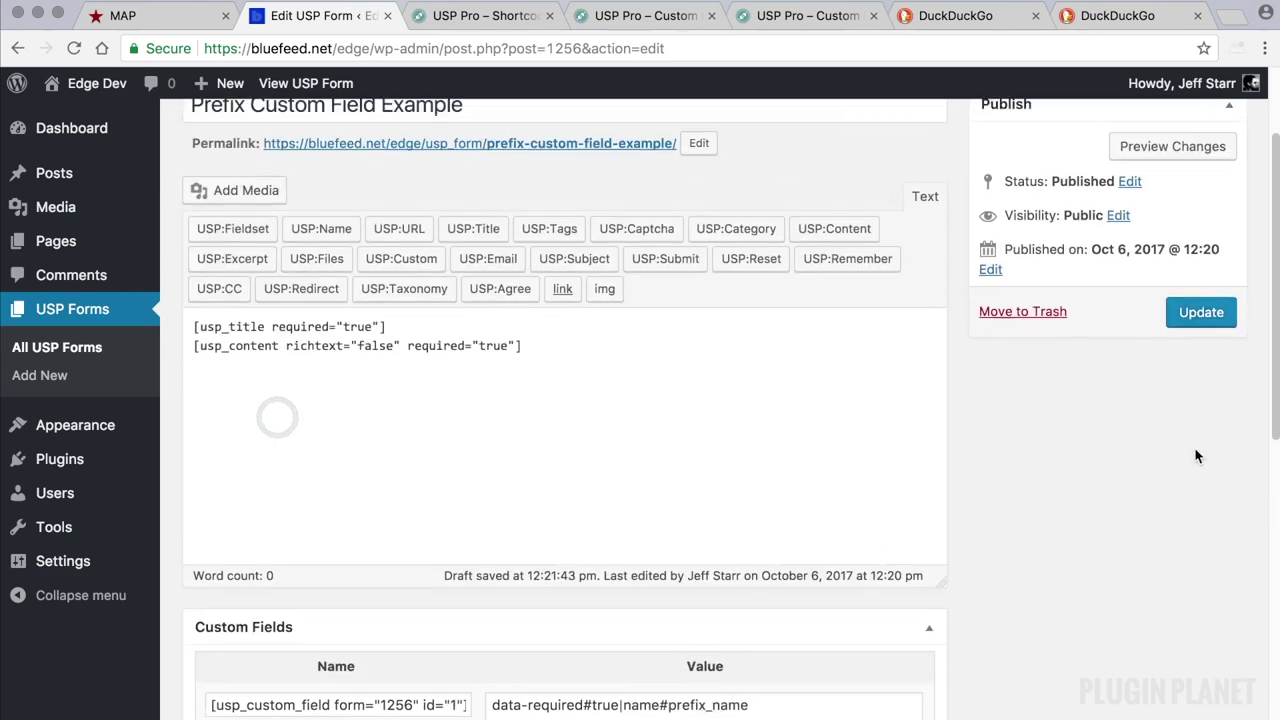
scroll(1078, 468, "down", 4)
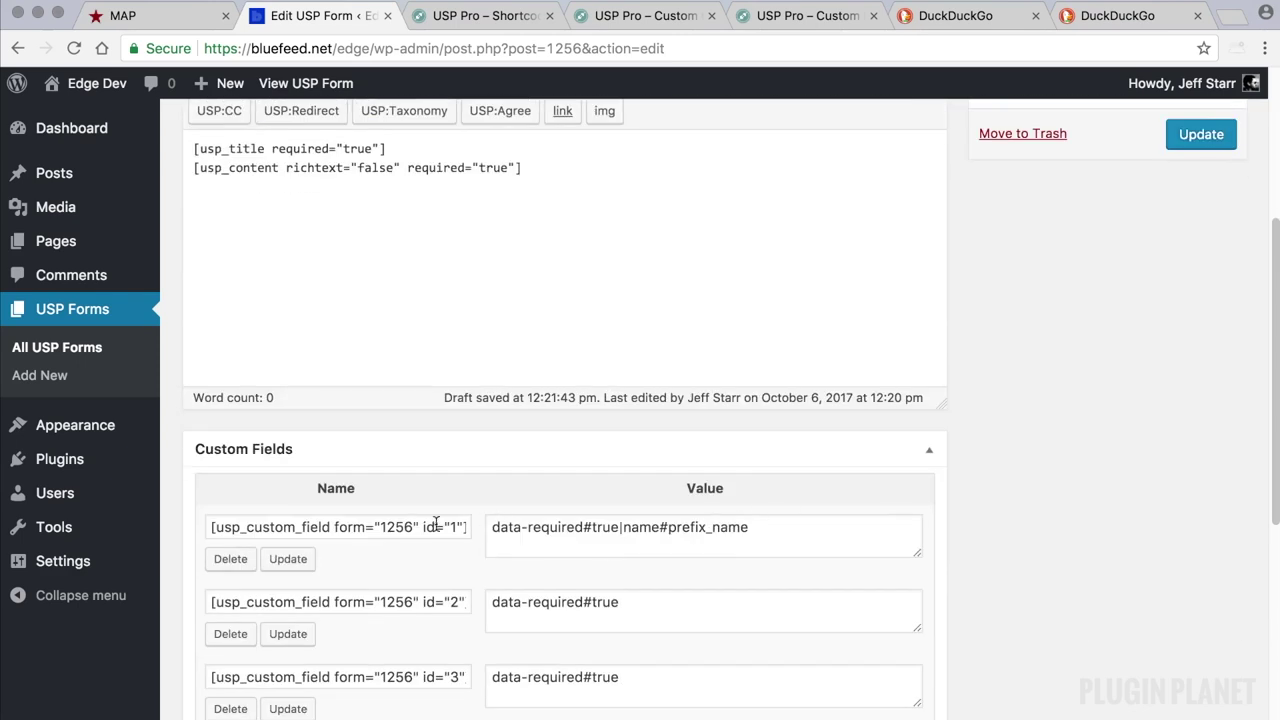
left_click(436, 527)
key("super+a")
scroll(440, 528, "up", 1)
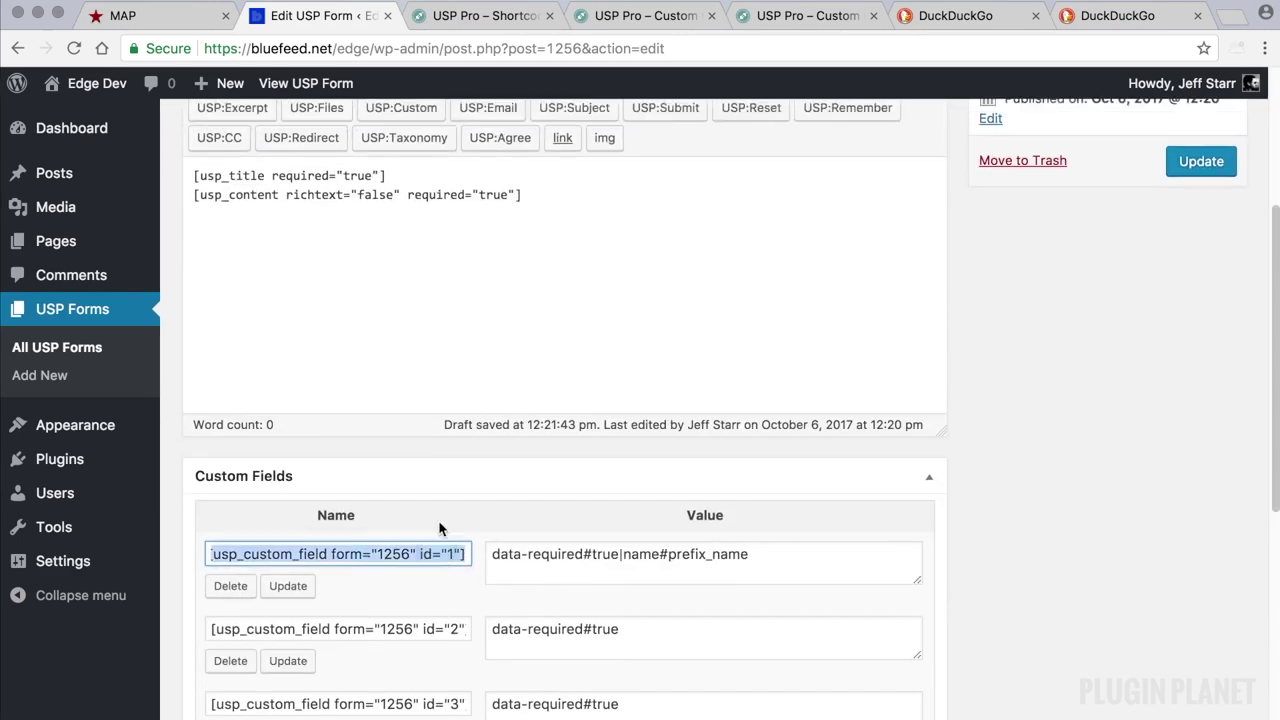
key("super+c")
scroll(440, 528, "up", 2)
left_click(367, 373)
key("super+v")
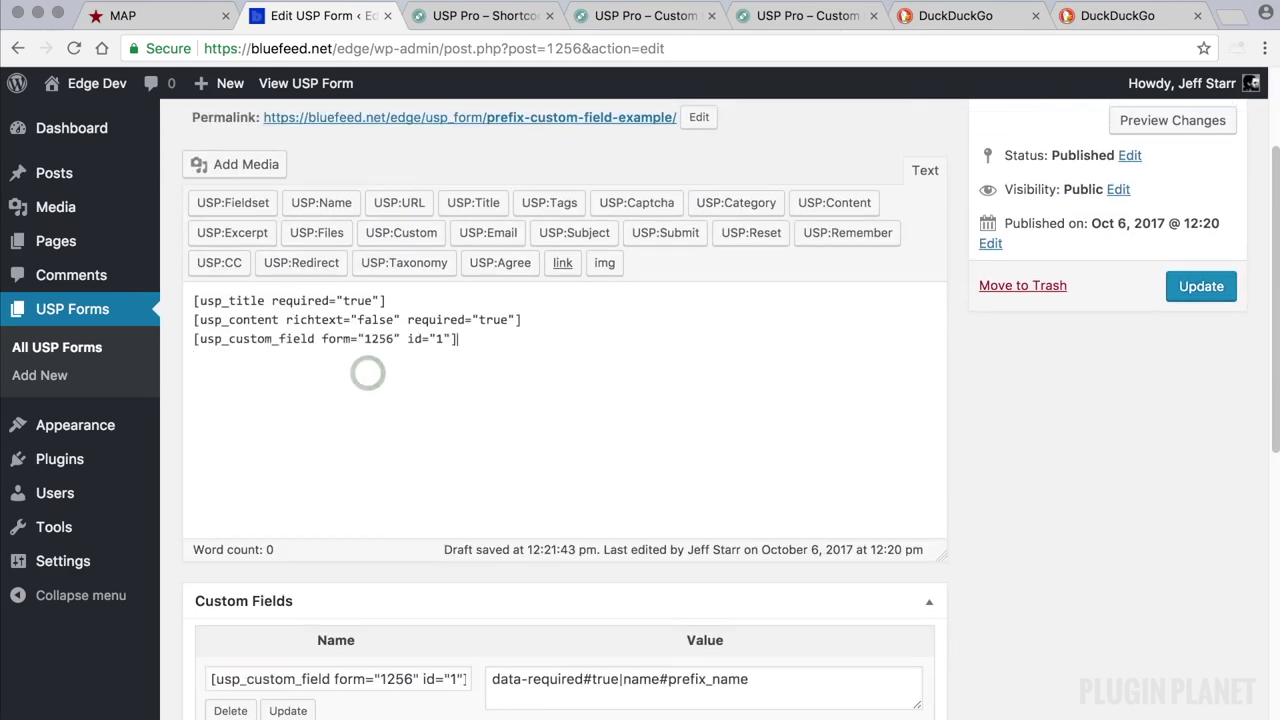
left_click(1211, 286)
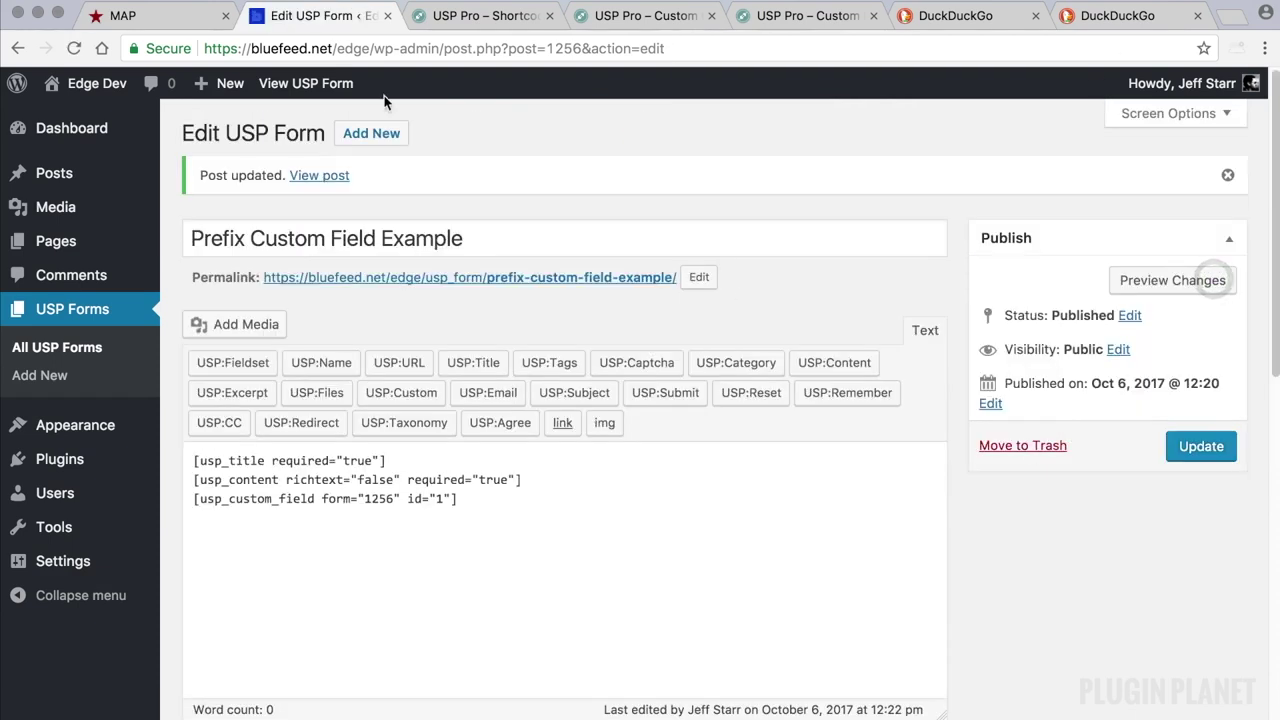
Open the updated form's front-end page in a new browser tab
right_click(335, 176)
left_click(395, 183)
left_click(455, 16)
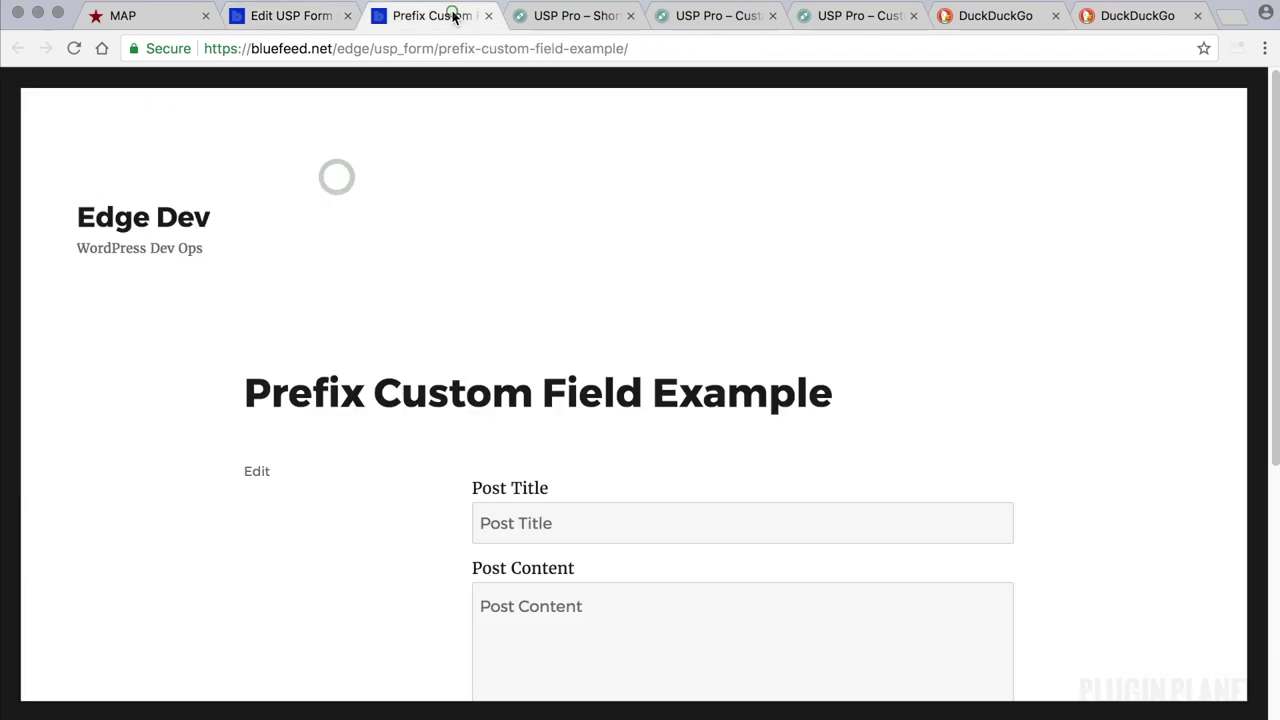
Submit a post through the front-end form with title and content "Test Post" and "CF1" in the Example Label 1 field
scroll(657, 350, "down", 3)
scroll(655, 342, "down", 1)
left_click(586, 237)
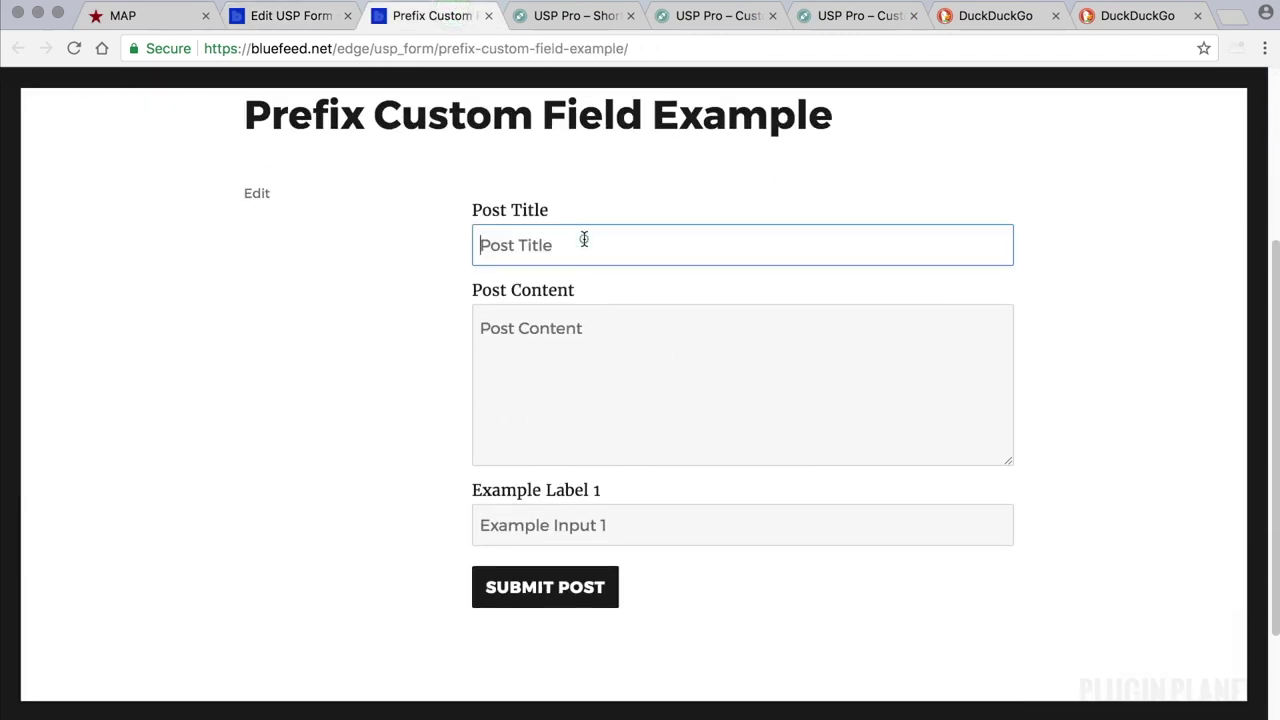
type("Test Post")
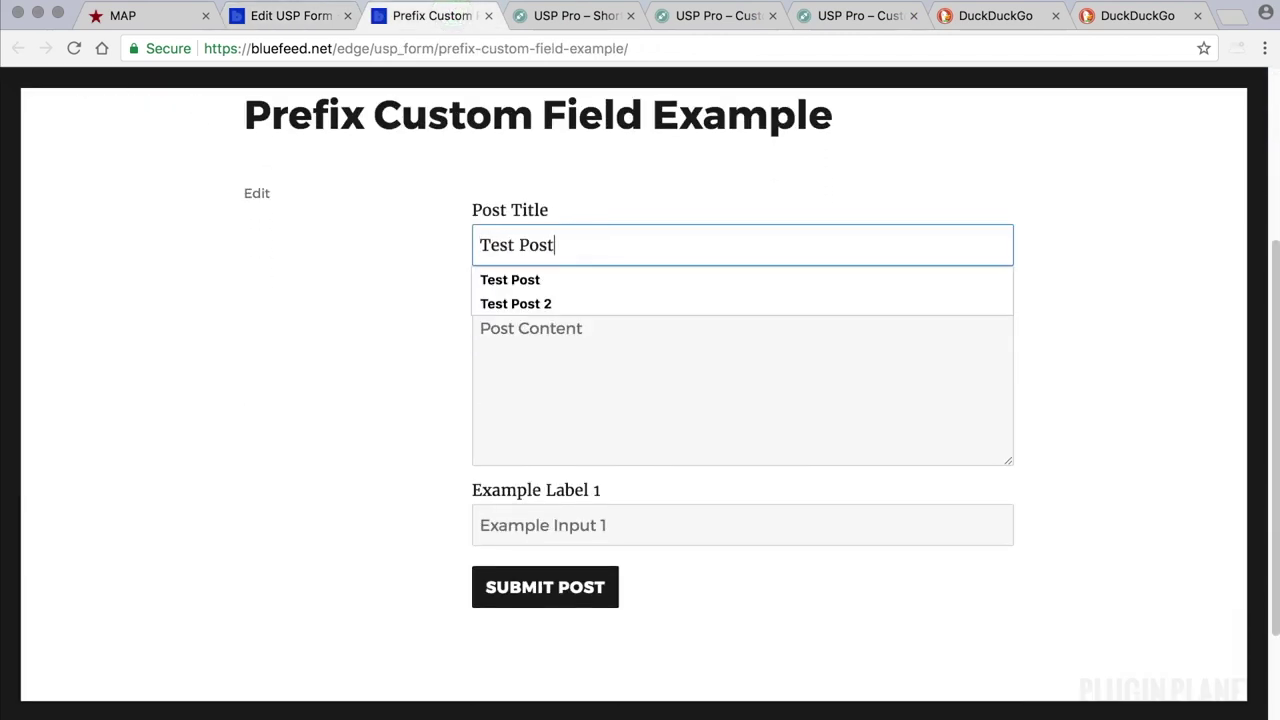
key("Tab")
type("Test Post")
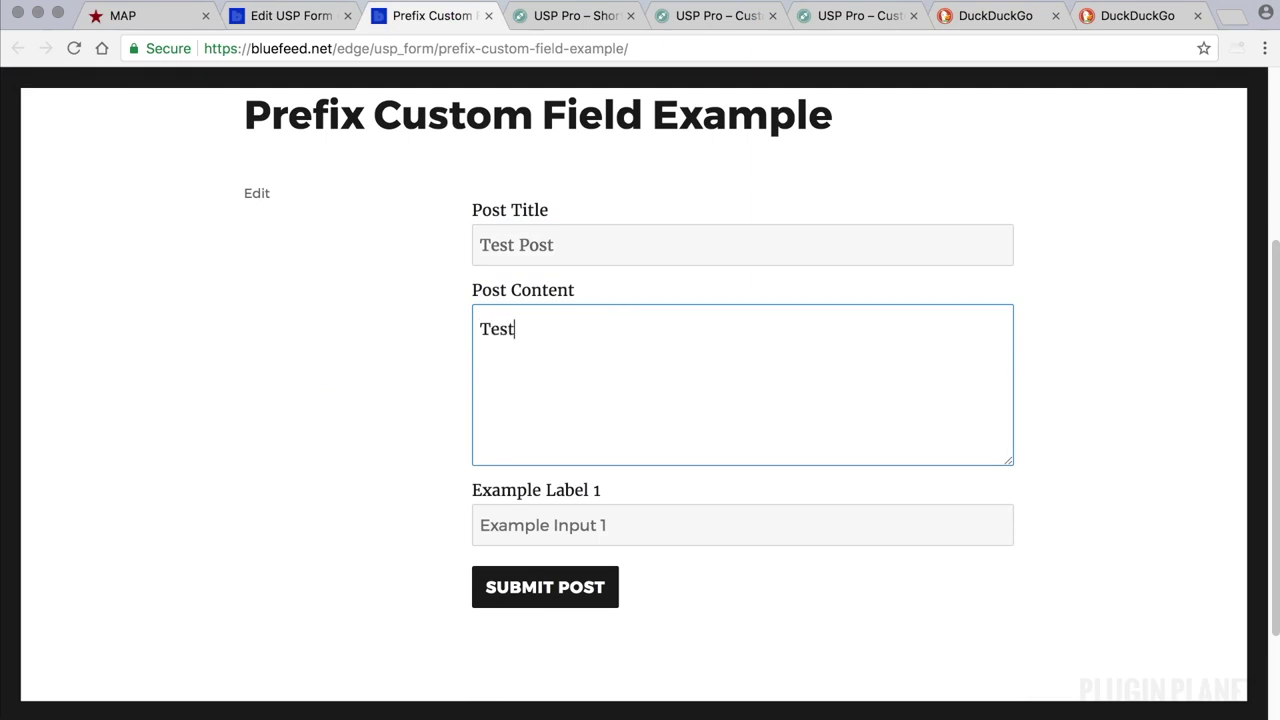
left_click(580, 523)
type("CF1")
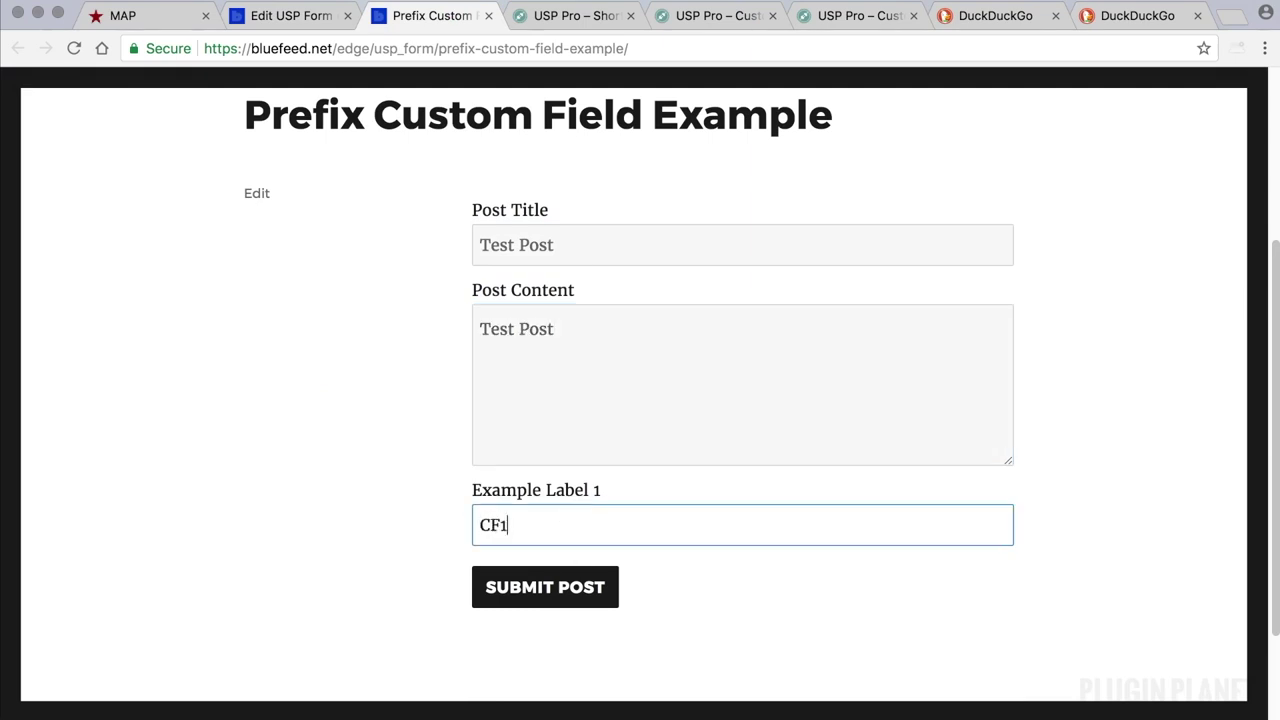
left_click(567, 596)
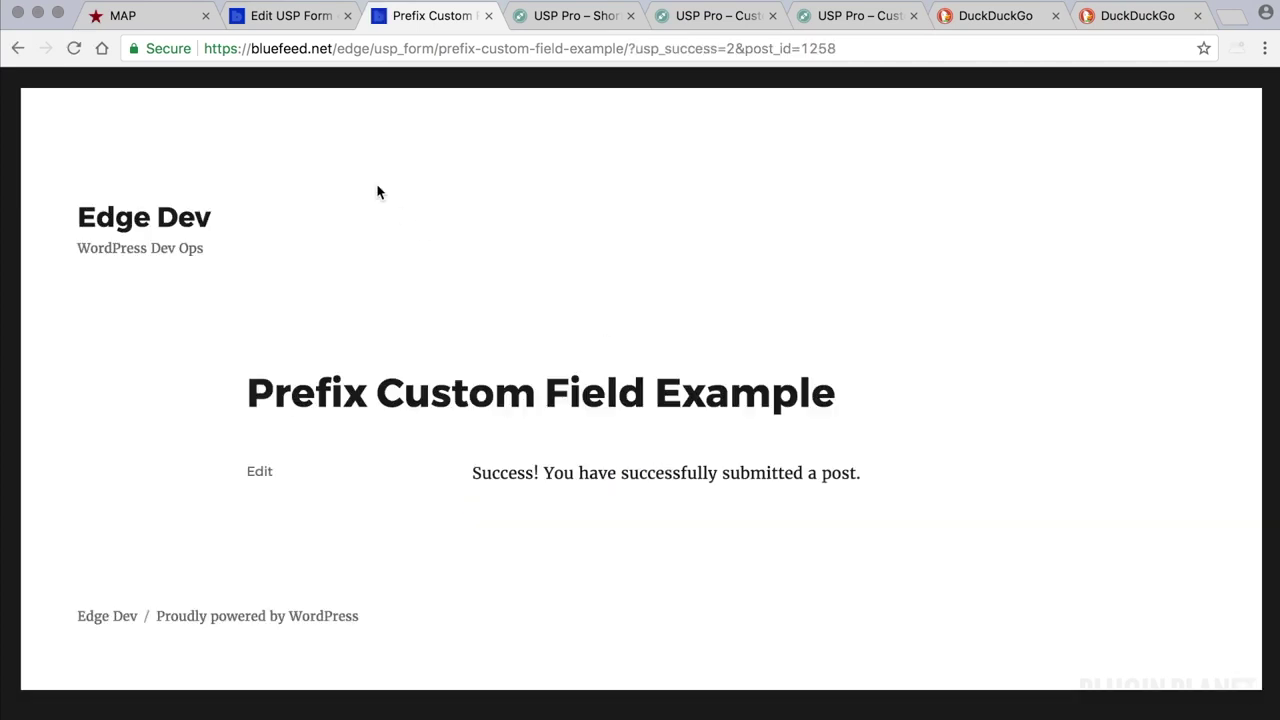
Open the submitted Test Post for editing in the WordPress admin and show its custom fields
left_click(290, 15)
left_click(91, 172)
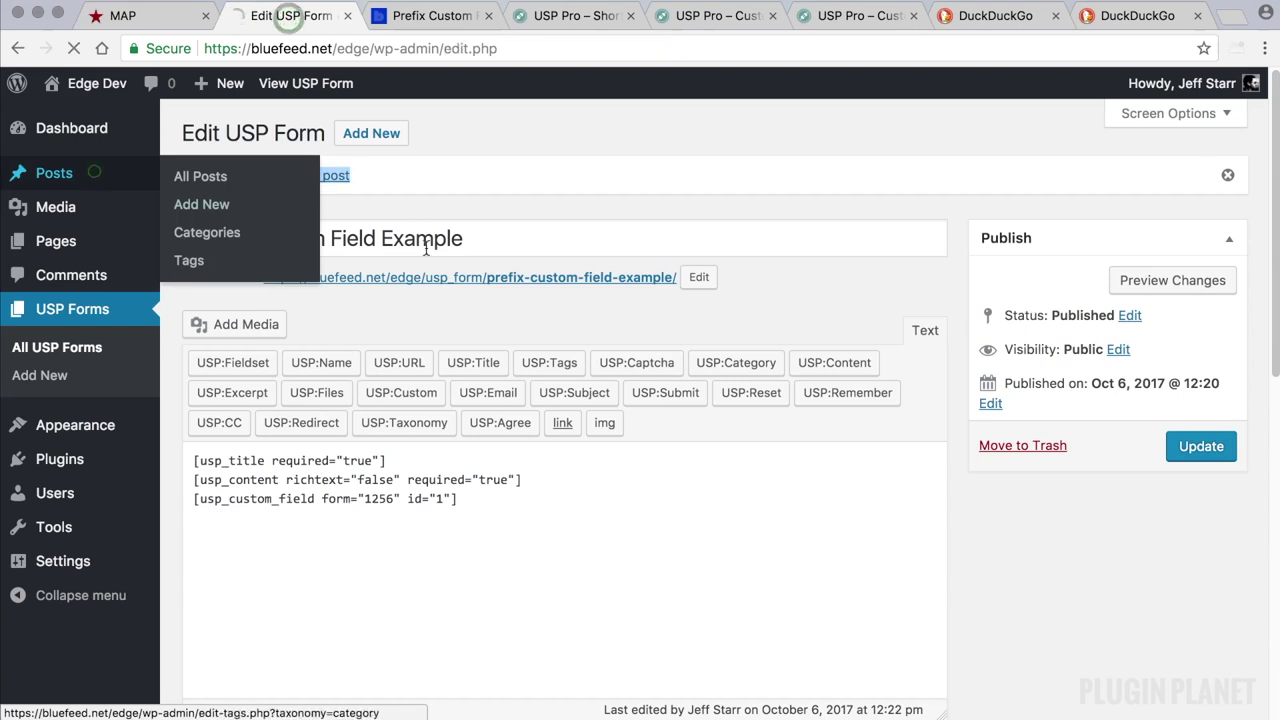
left_click(243, 275)
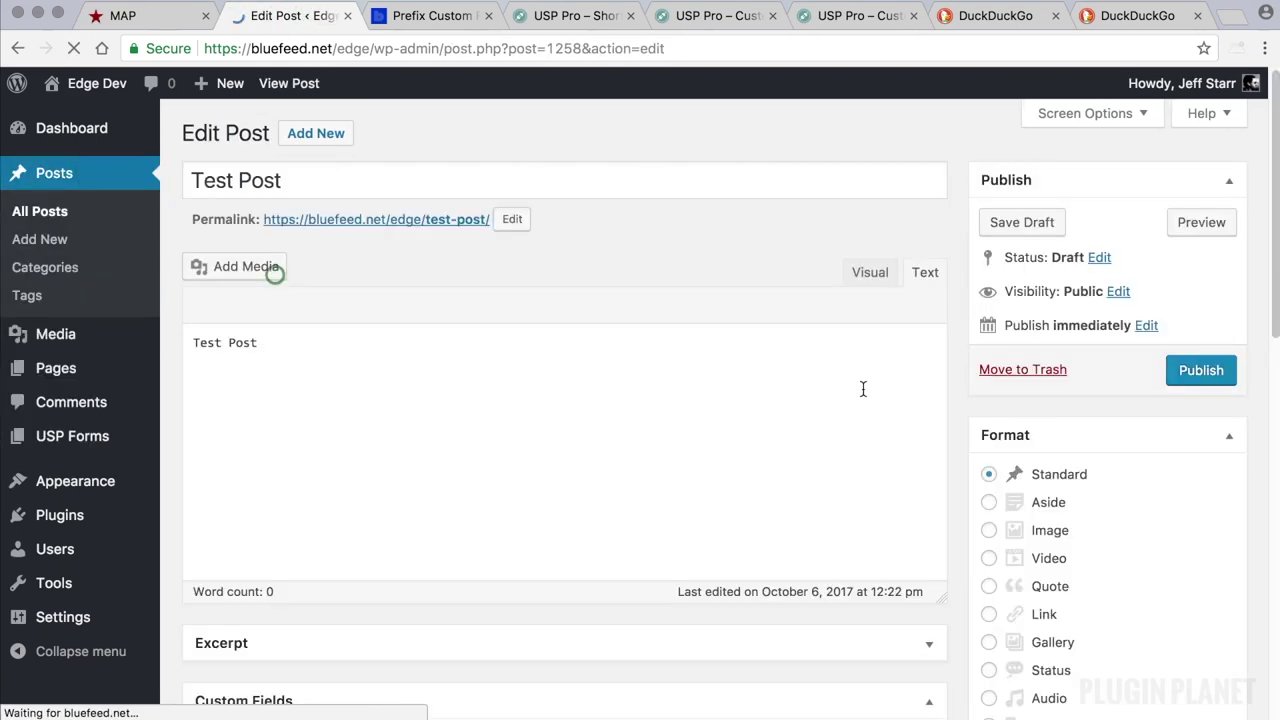
scroll(463, 399, "down", 3)
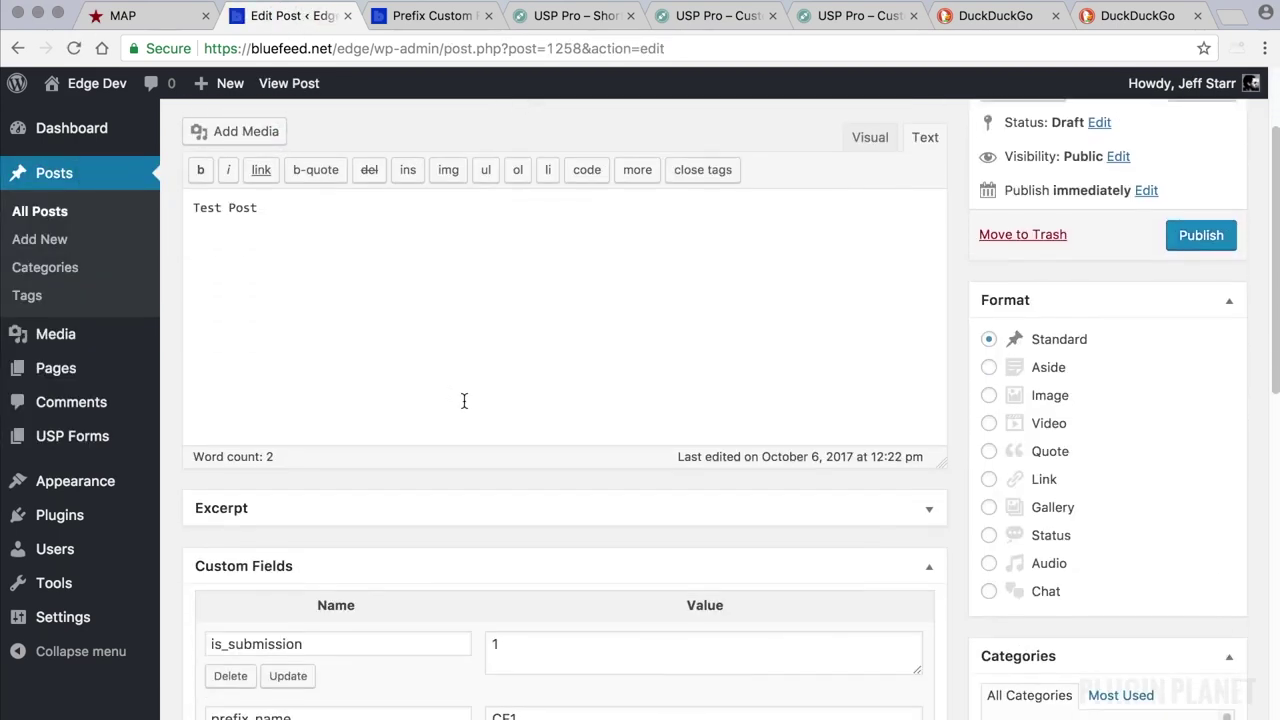
scroll(463, 399, "down", 5)
Examine the prefix and name parts of the post's prefix_name custom field, along with its value
left_click(314, 406)
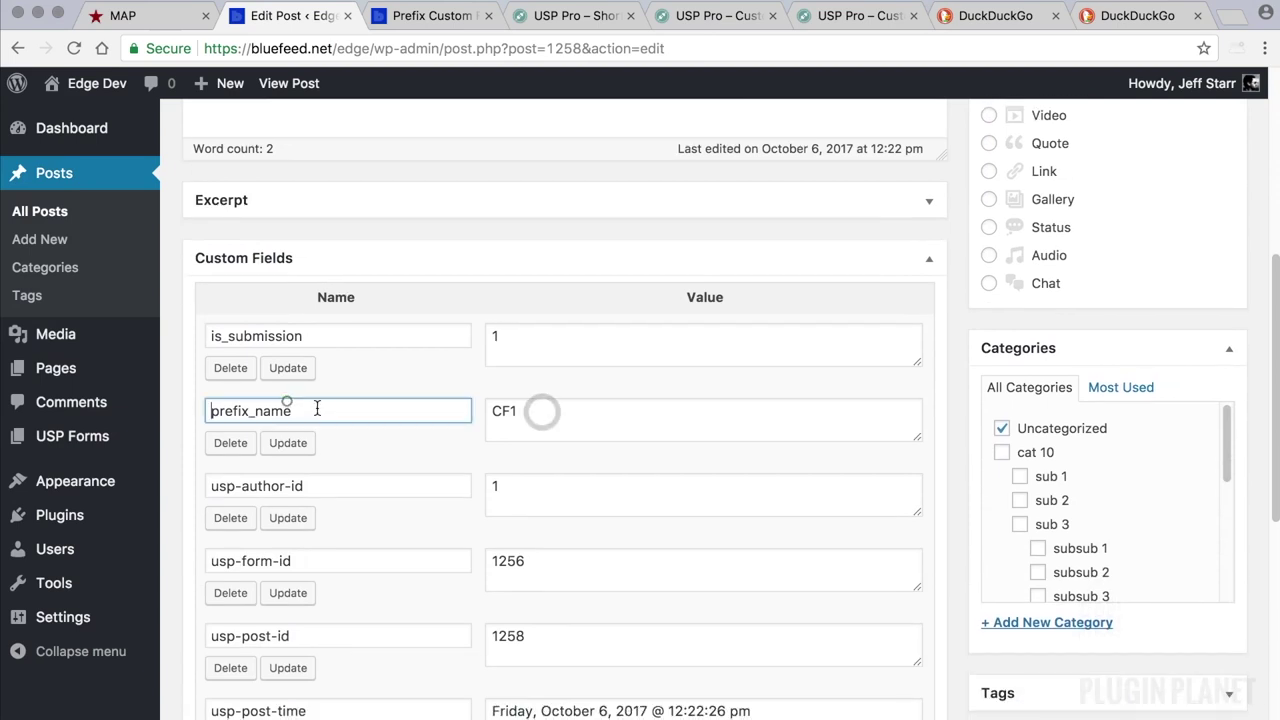
left_click_drag(314, 406, 235, 403)
scroll(235, 403, "down", 1)
left_click_drag(305, 362, 211, 364)
left_click(255, 362)
scroll(245, 363, "up", 1)
scroll(226, 367, "down", 1)
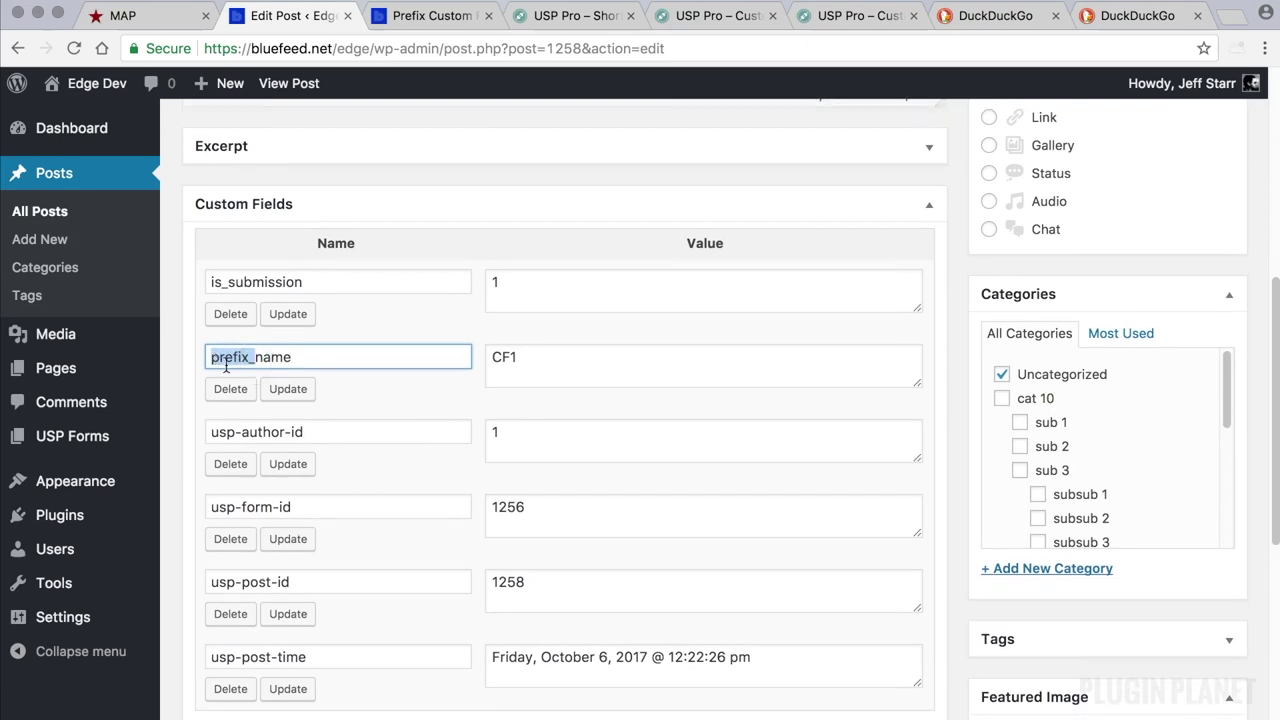
left_click(314, 357)
scroll(310, 357, "up", 1)
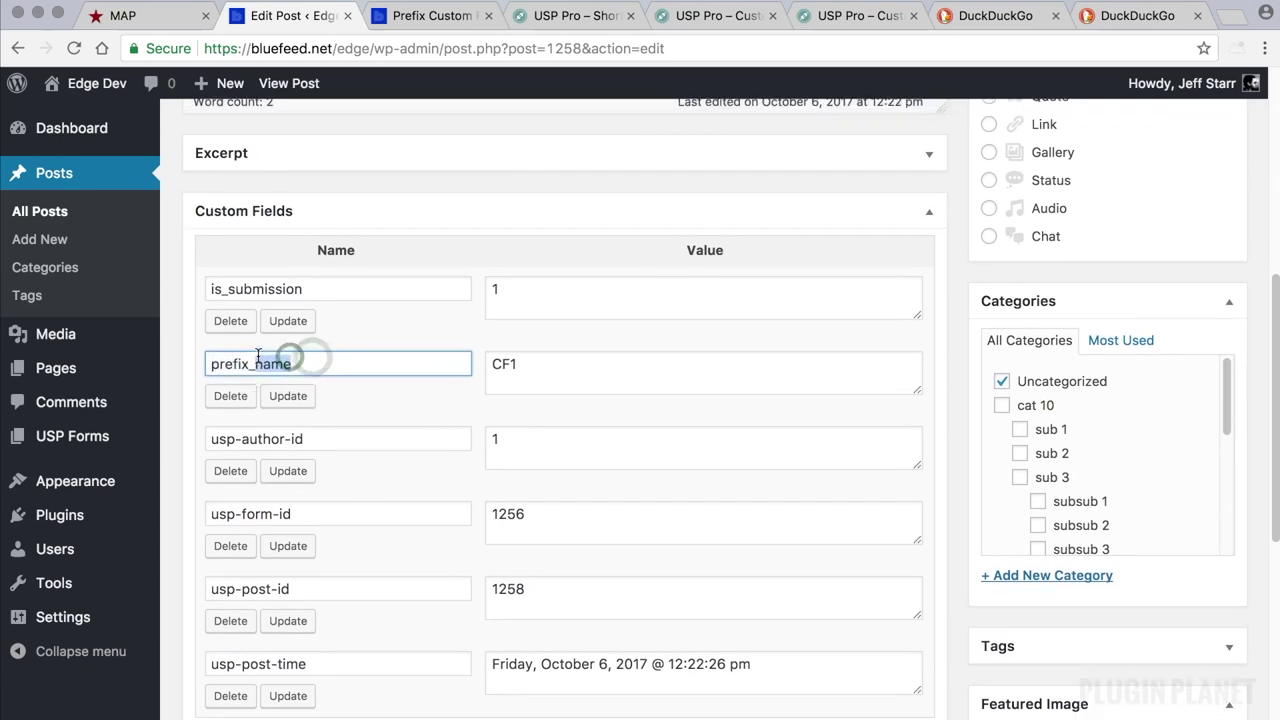
left_click_drag(258, 356, 295, 364)
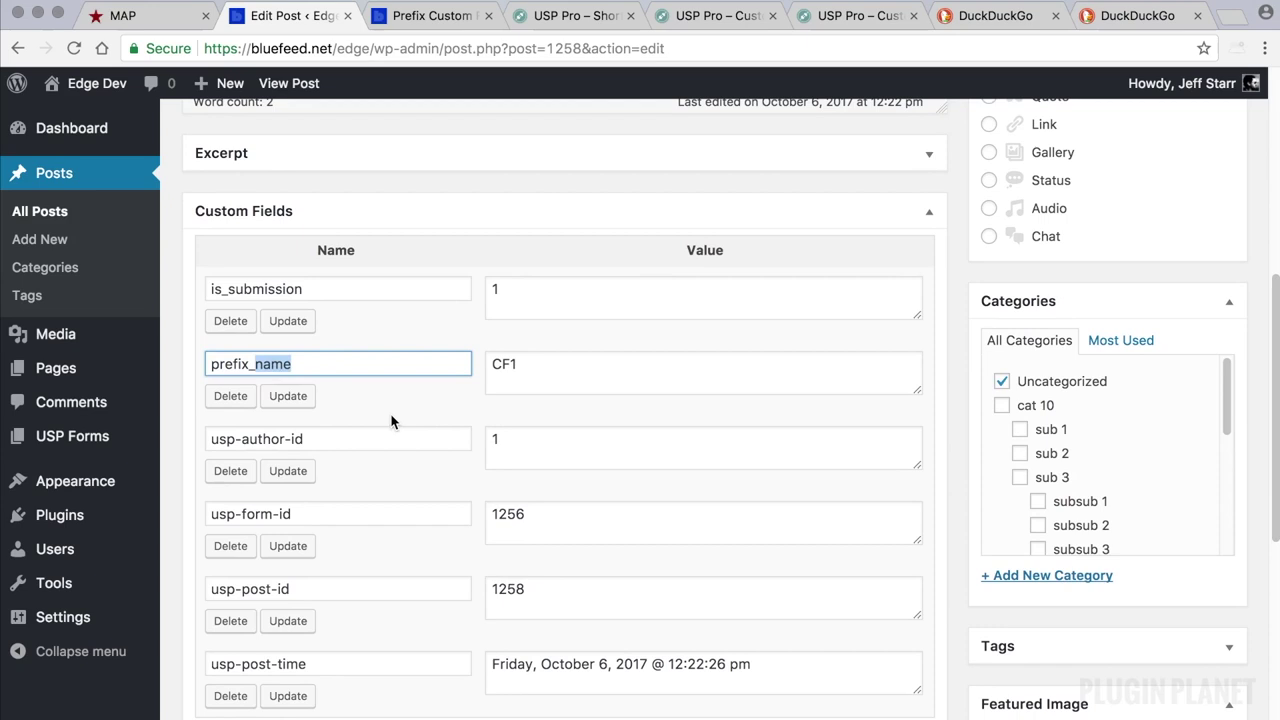
key("Tab")
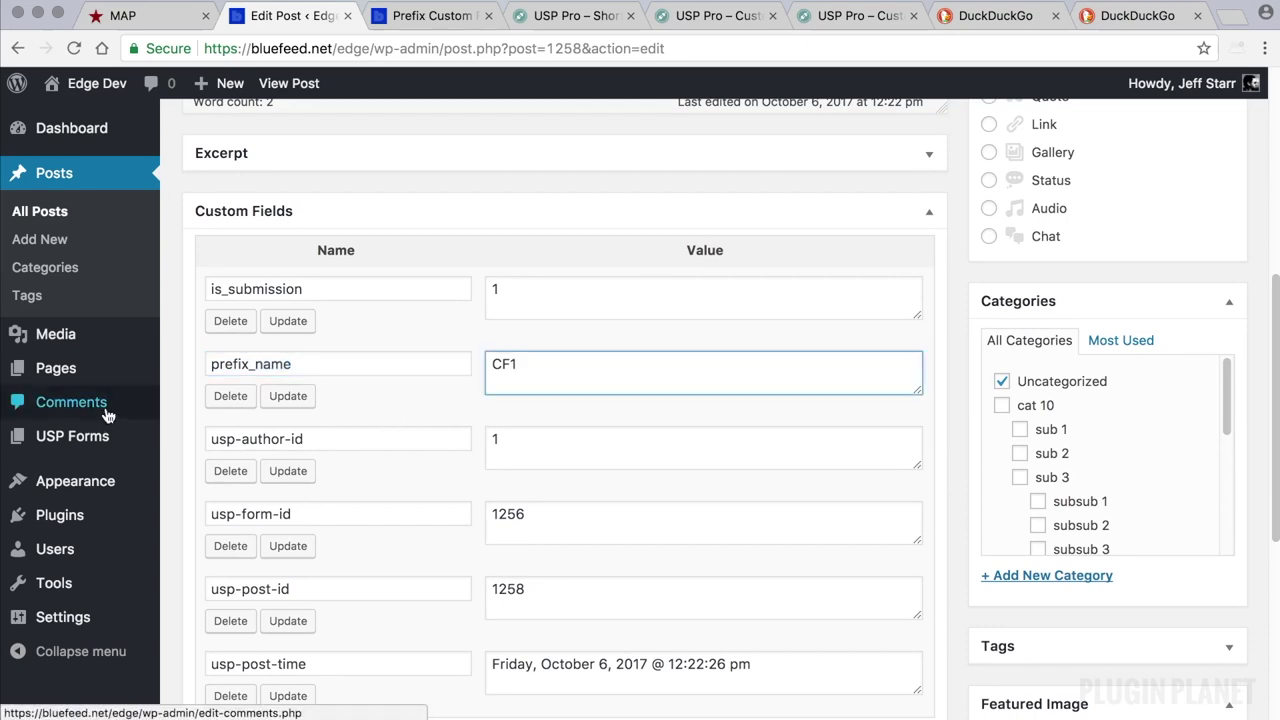
In the Prefix Custom Field Example form, set the first custom field's value to "data-required#true" and update both the field and the form
left_click(88, 437)
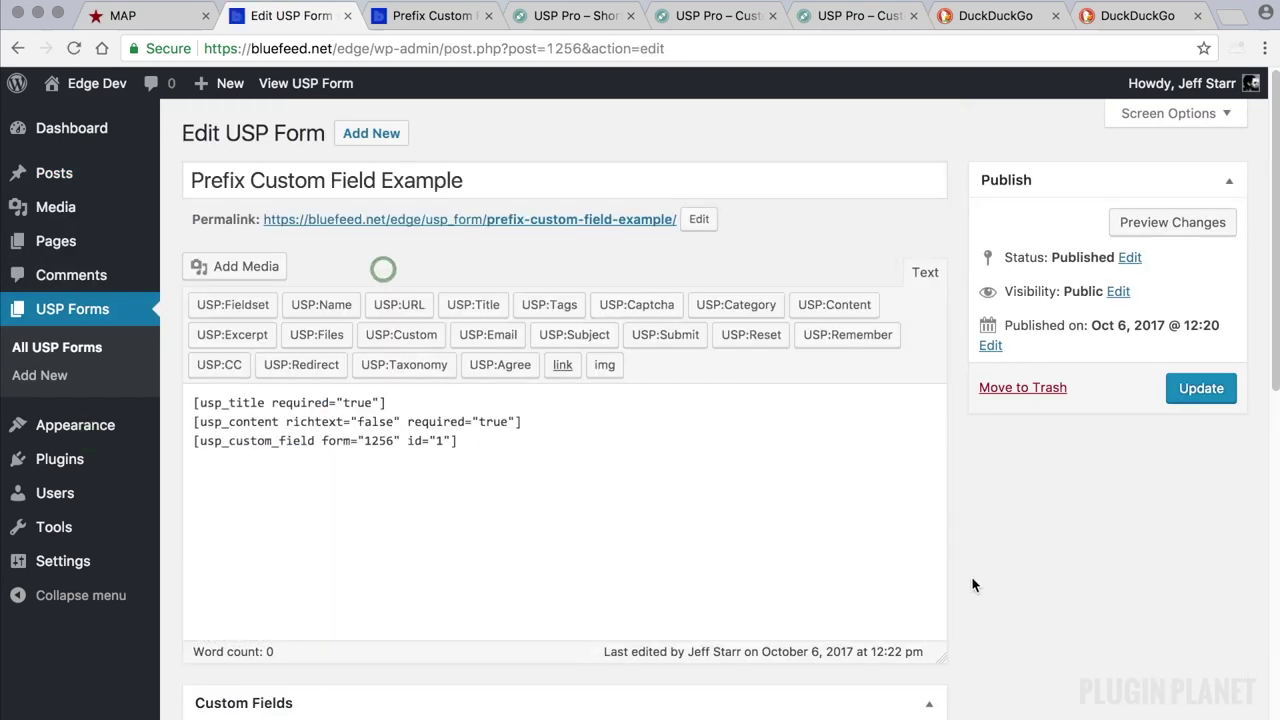
scroll(985, 579, "down", 5)
left_click(764, 457)
left_click_drag(748, 457, 630, 457)
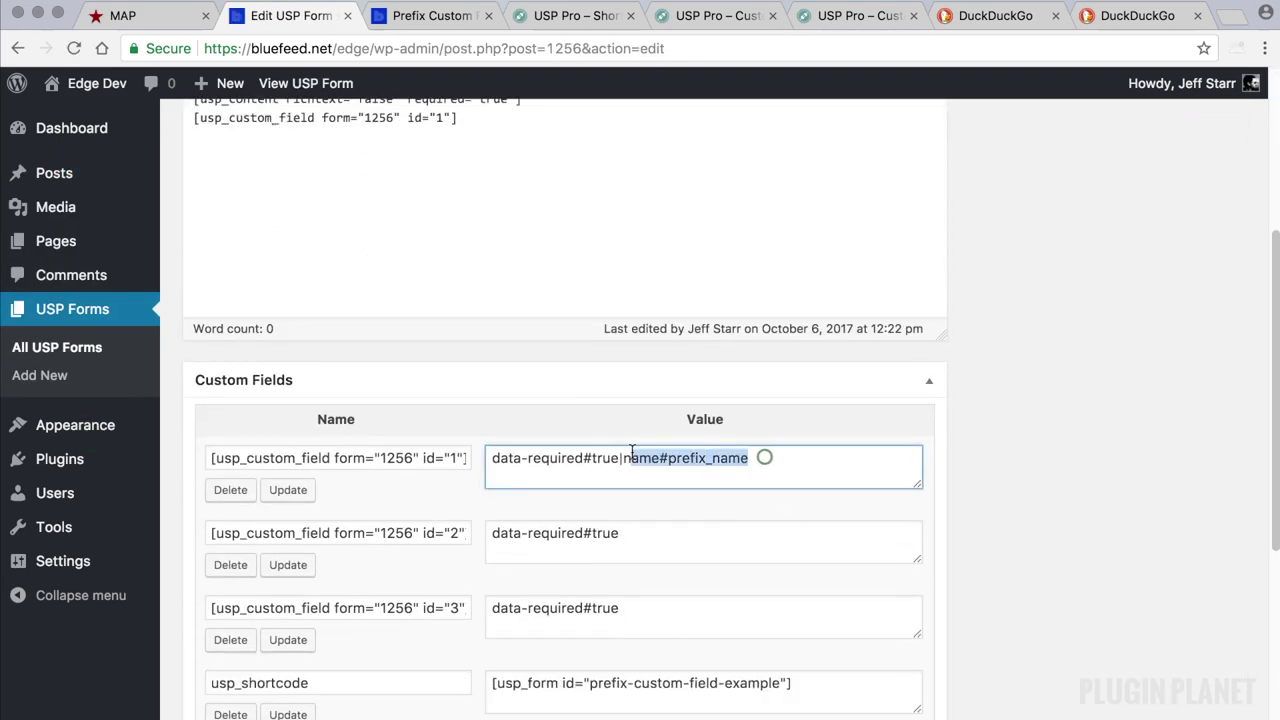
key("BackSpace")
key("BackSpace")
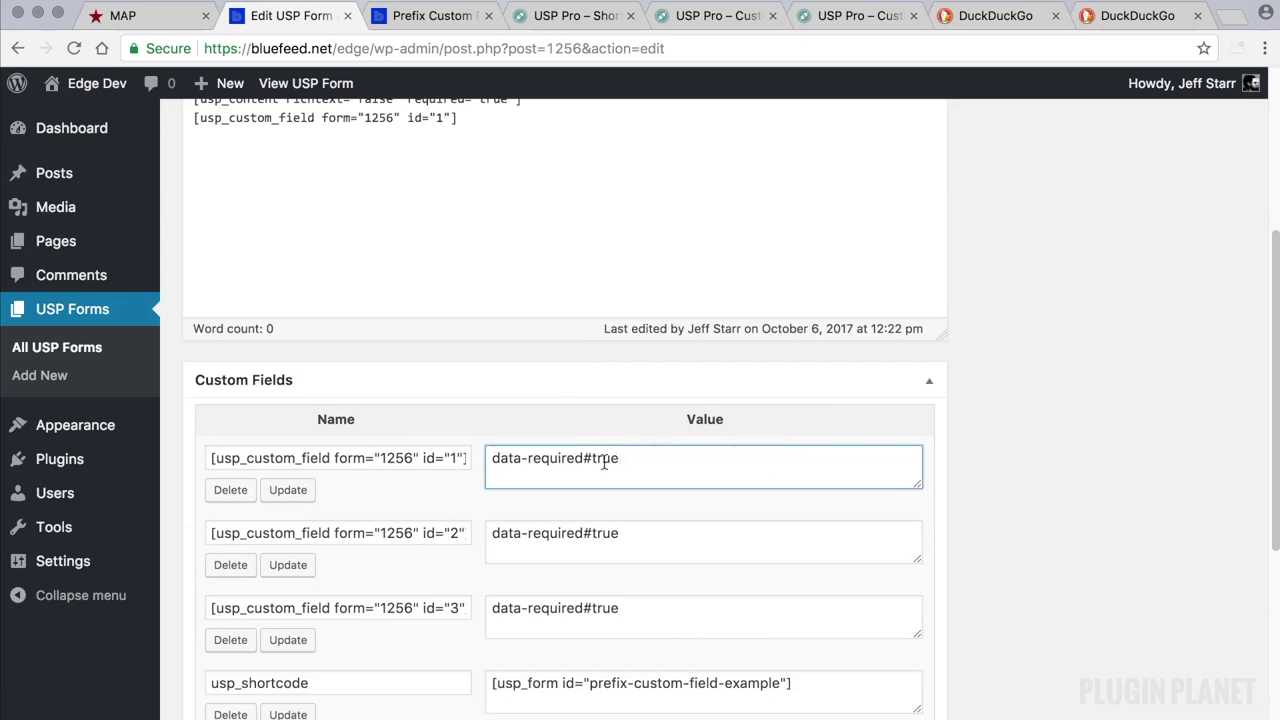
left_click(288, 490)
scroll(1140, 440, "up", 3)
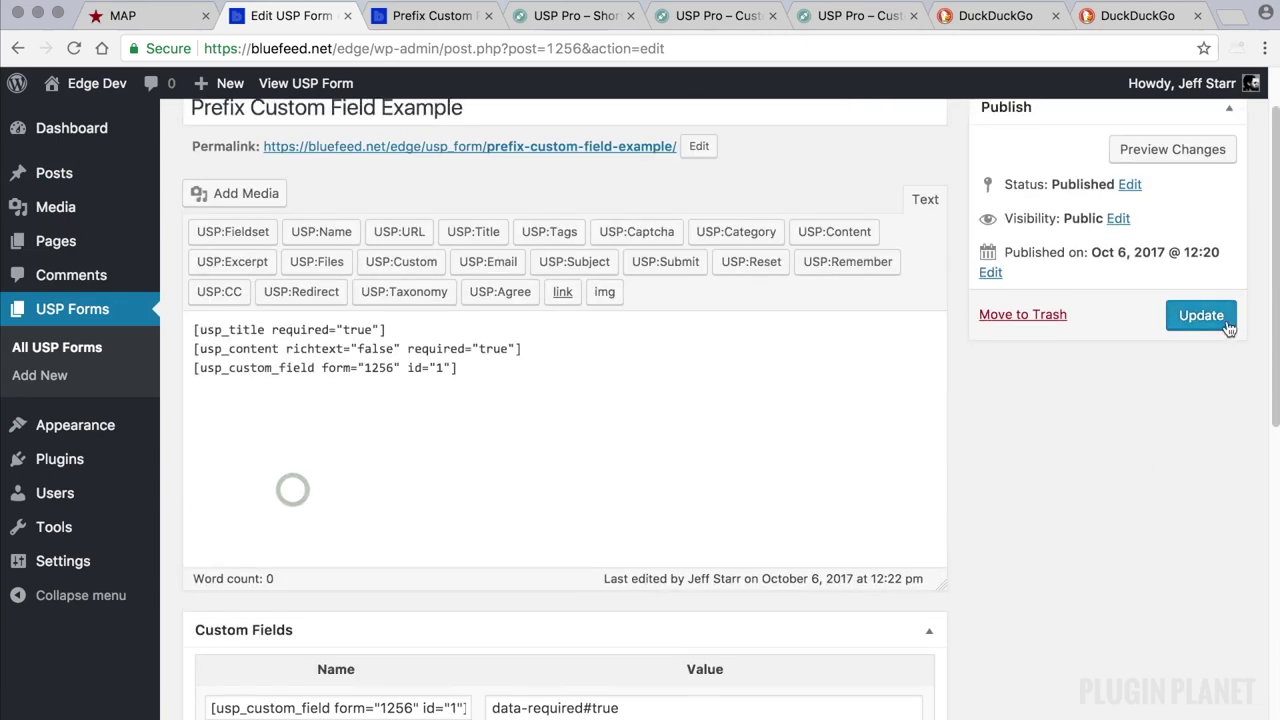
left_click(1203, 318)
Reload the front-end form page without the success query string in its address to get an empty form
left_click(432, 16)
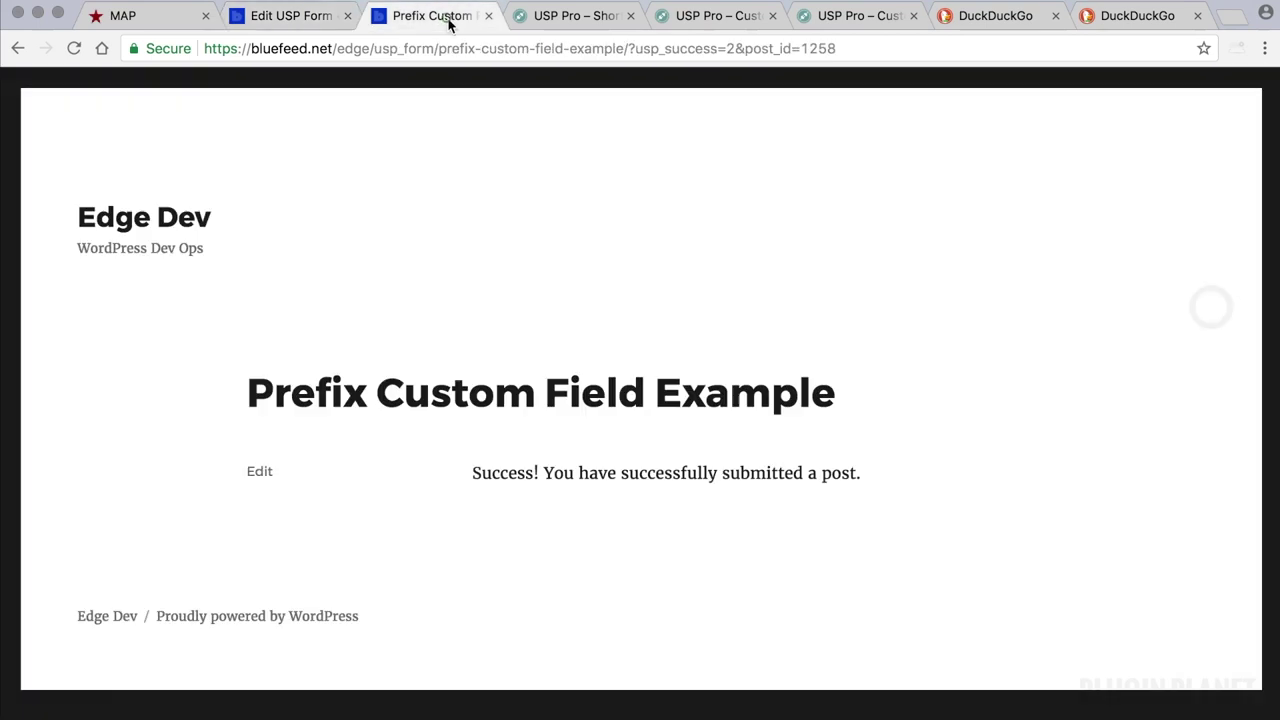
left_click_drag(623, 49, 1149, 100)
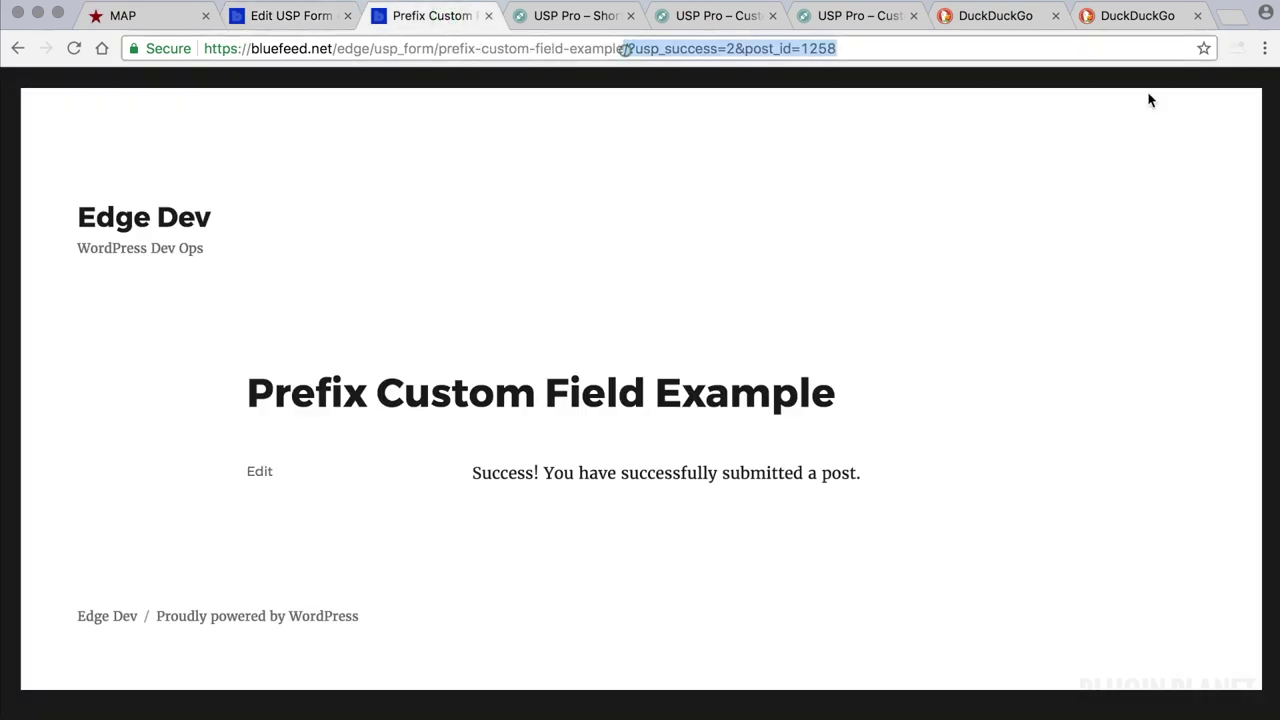
key("BackSpace")
key("Return")
scroll(1108, 131, "down", 3)
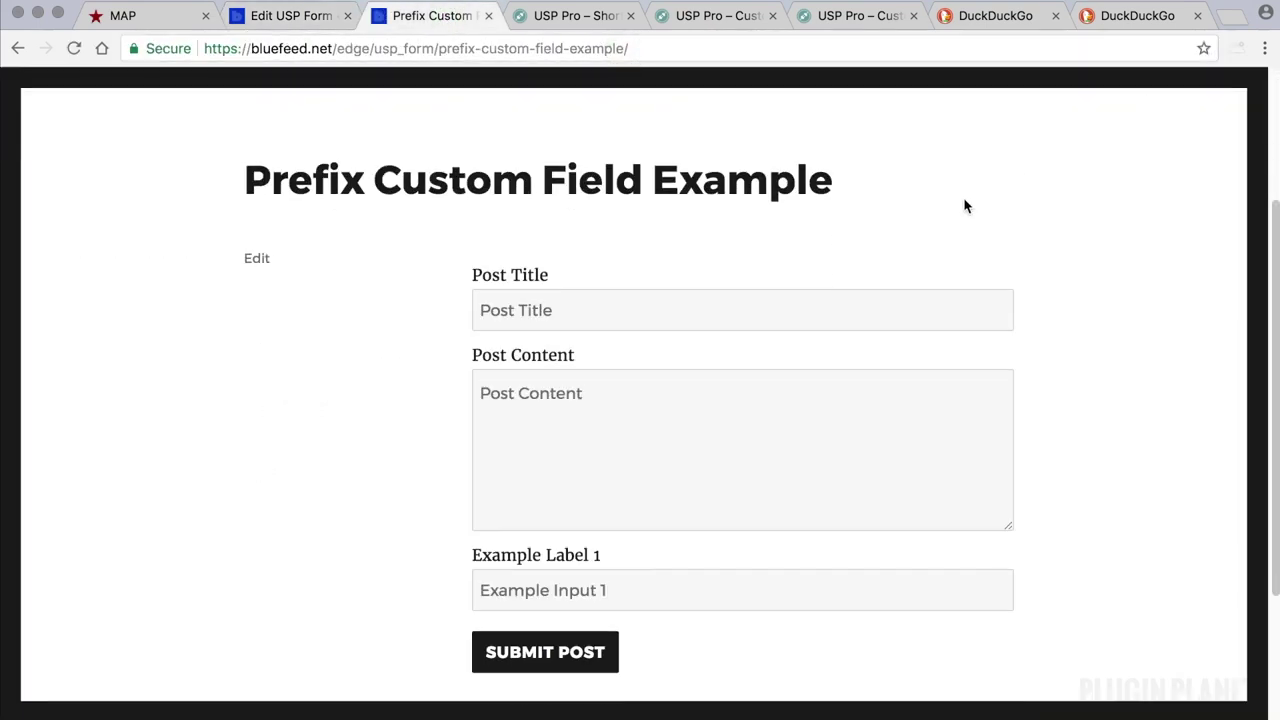
left_click(767, 293)
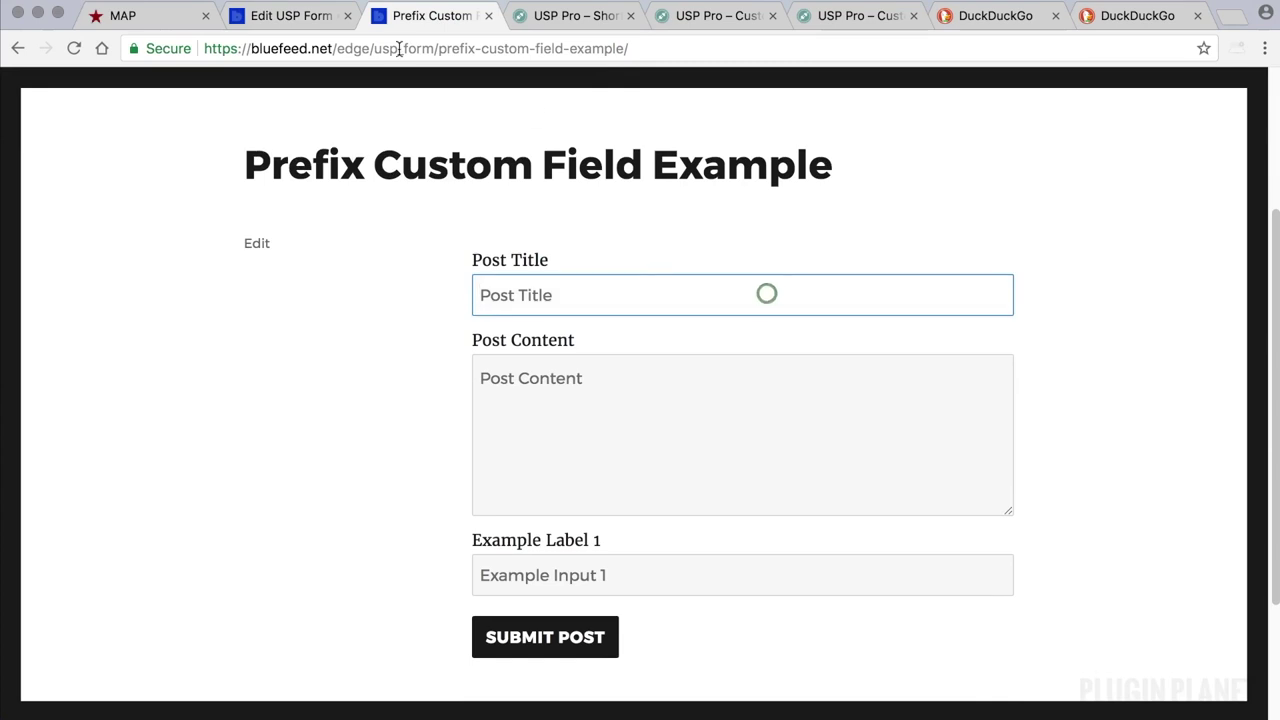
Check the first custom field's value in the form editor
left_click(300, 15)
scroll(517, 534, "down", 5)
left_click_drag(634, 530, 512, 525)
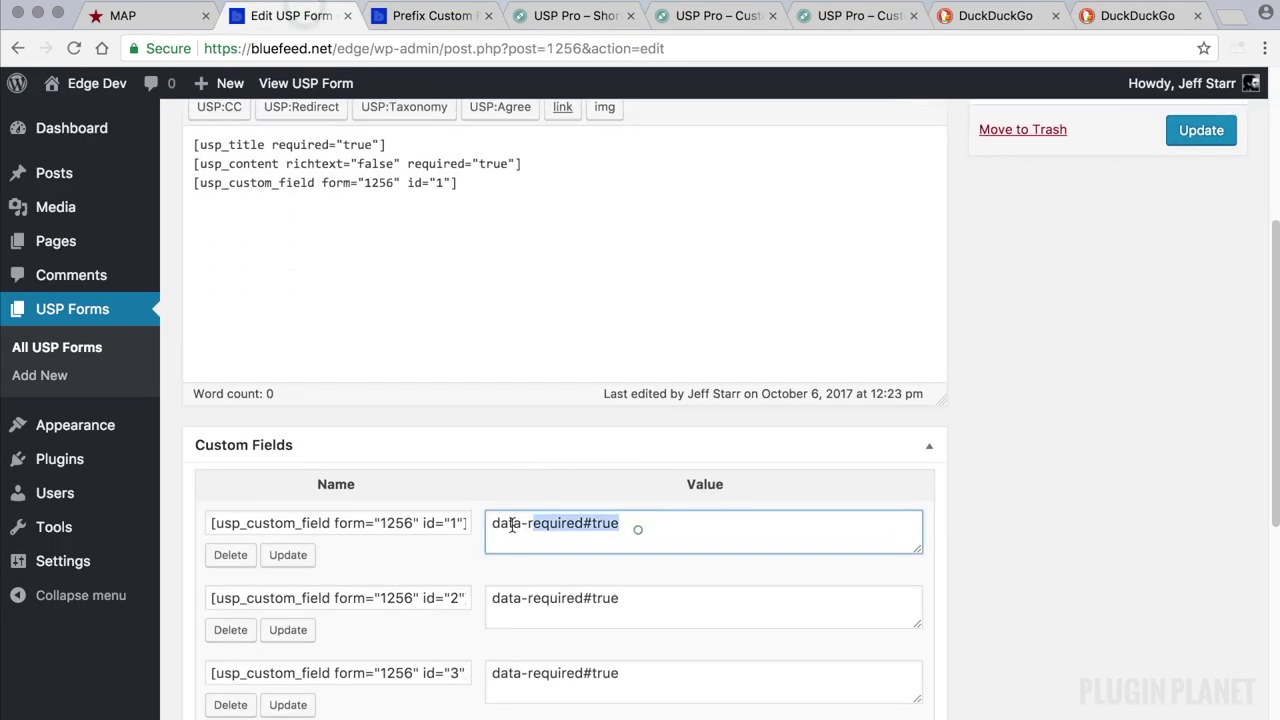
triple_click(638, 529)
left_click(672, 523)
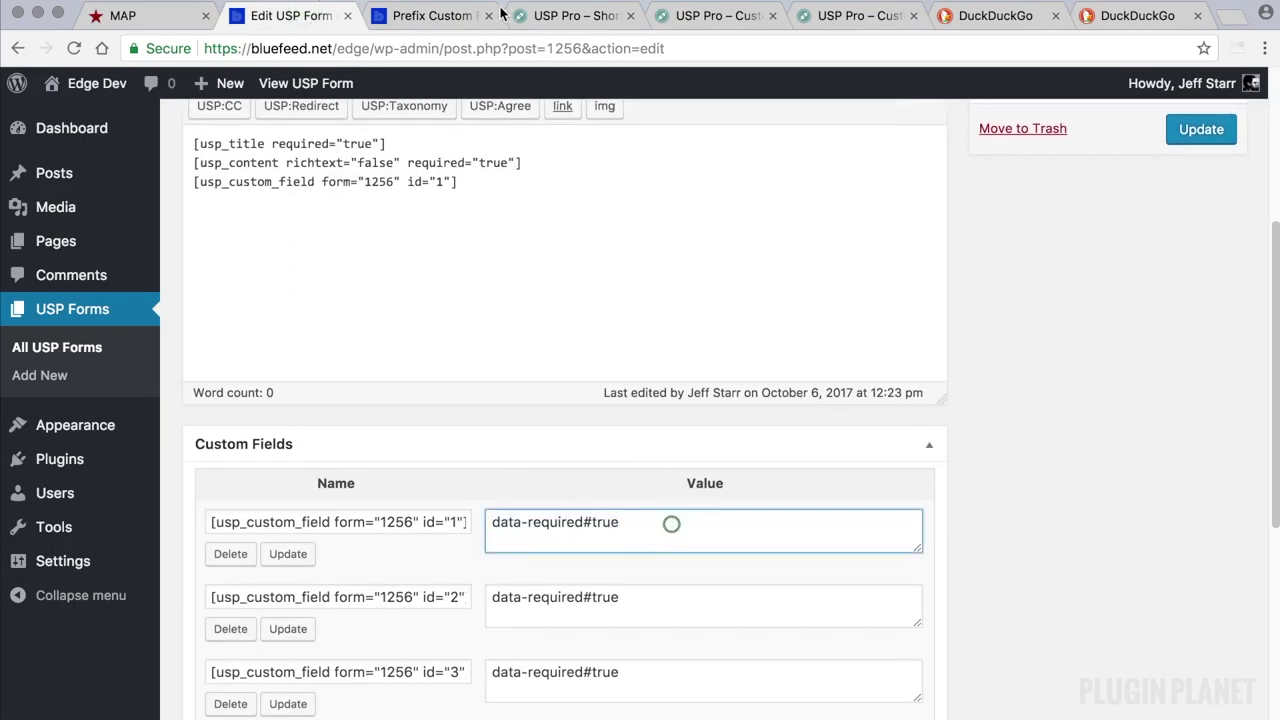
Enter "Test Post 2" as both the post title and the post content in the front-end form
left_click(437, 17)
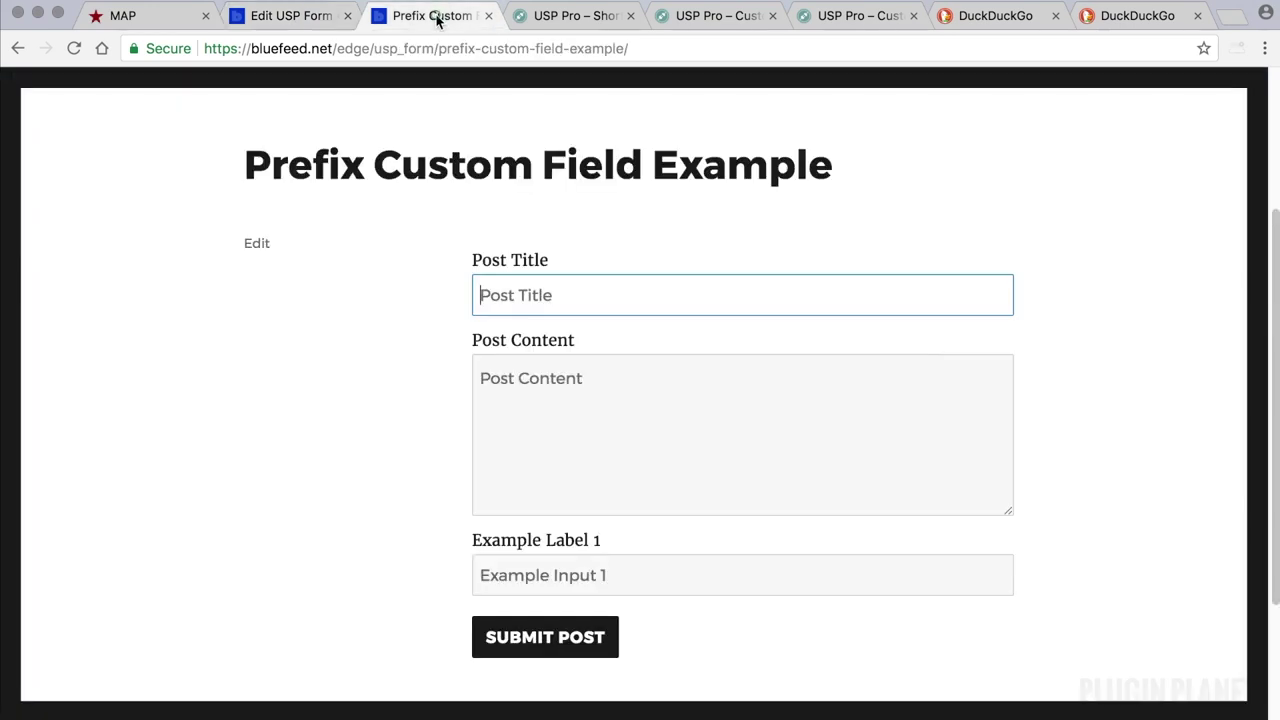
type("Test Post 2")
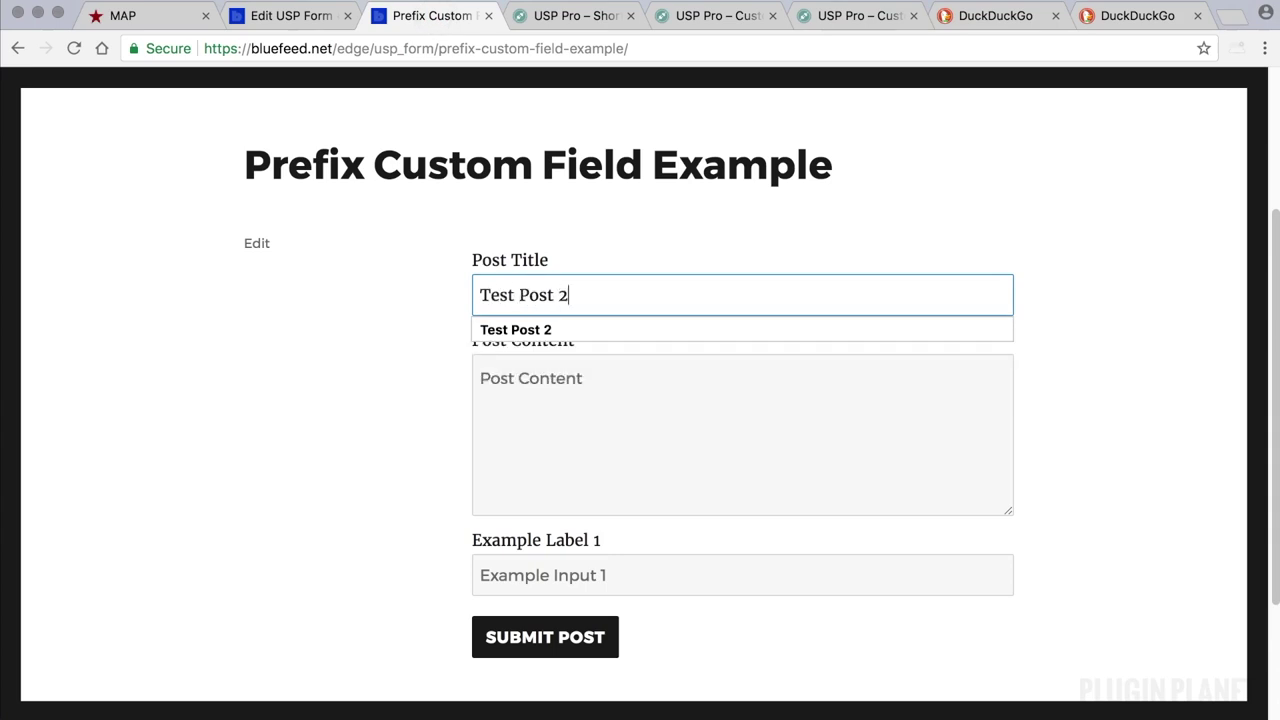
scroll(603, 257, "down", 1)
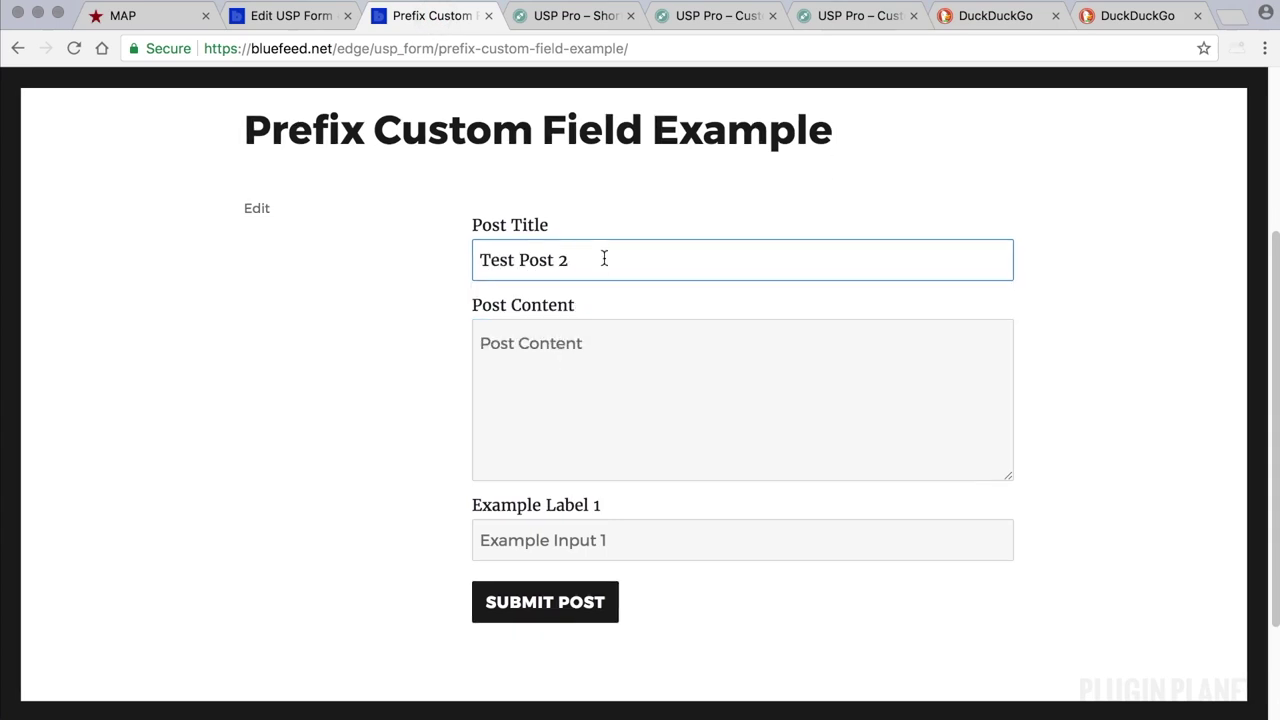
triple_click(603, 257)
key("super+c")
left_click(519, 401)
key("super+v")
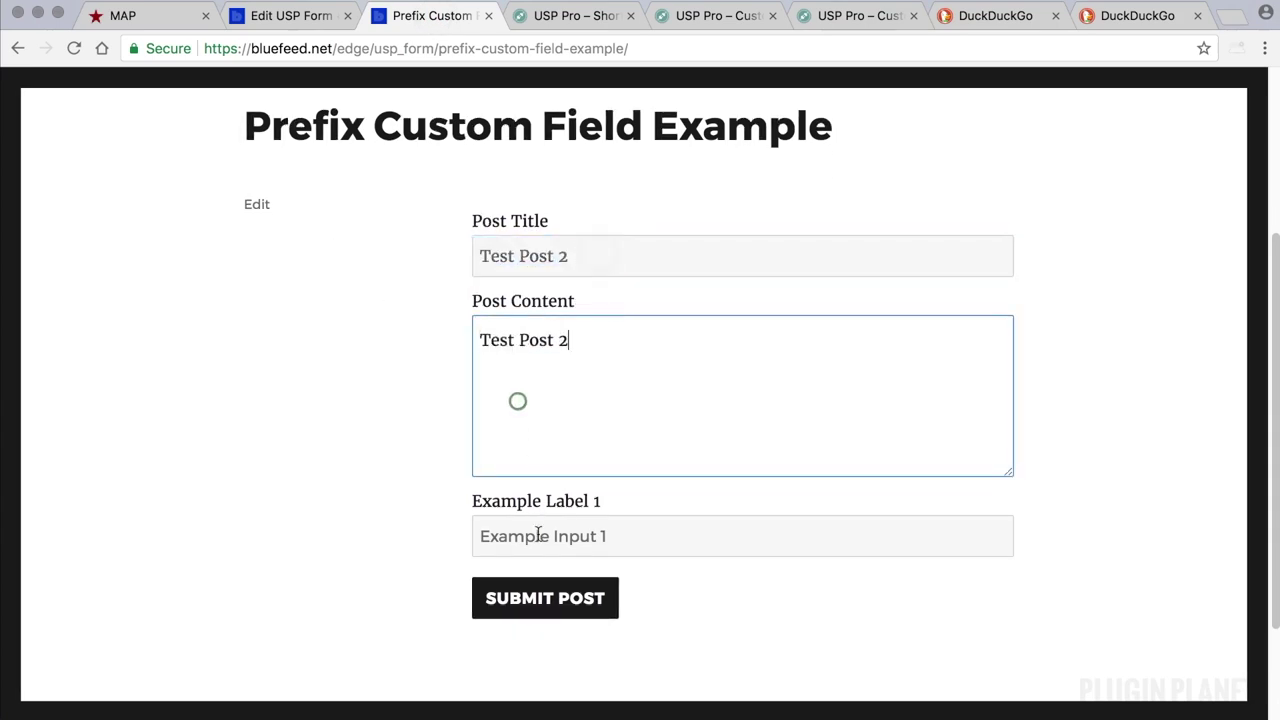
Enter "CF1" in the Example Label 1 field and submit the post
left_click(537, 532)
type("E")
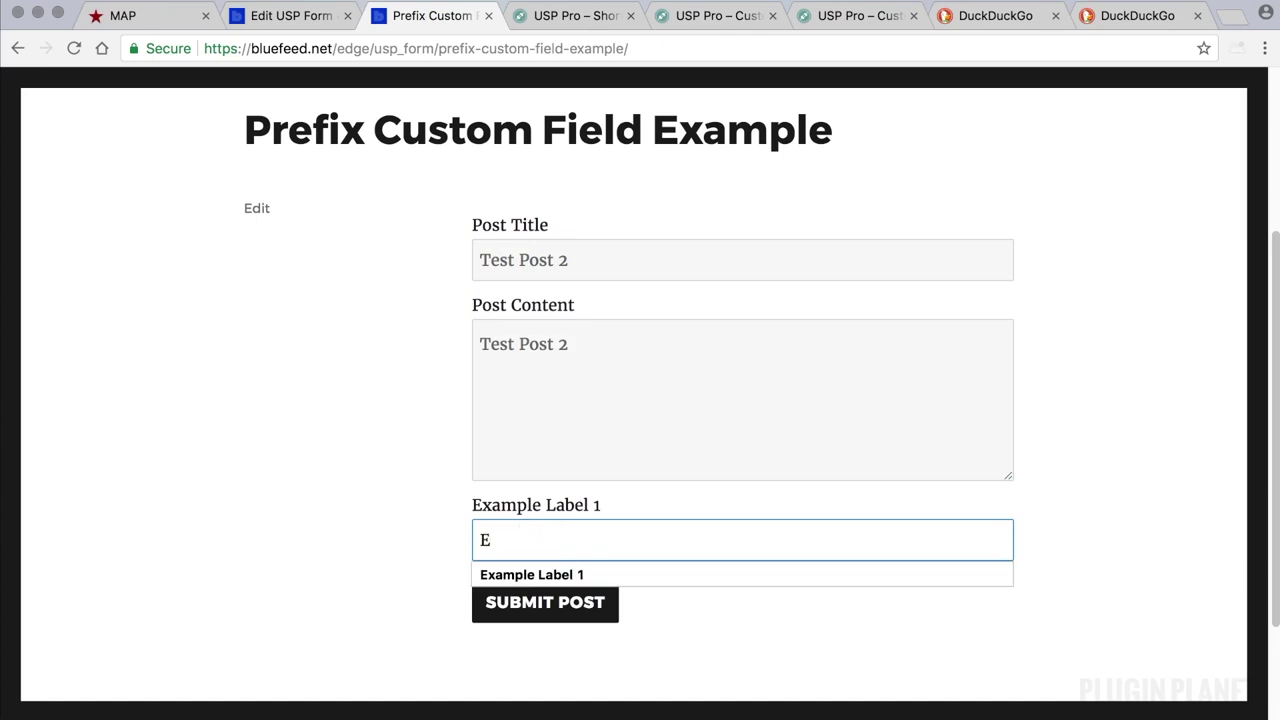
key("BackSpace")
type("CF")
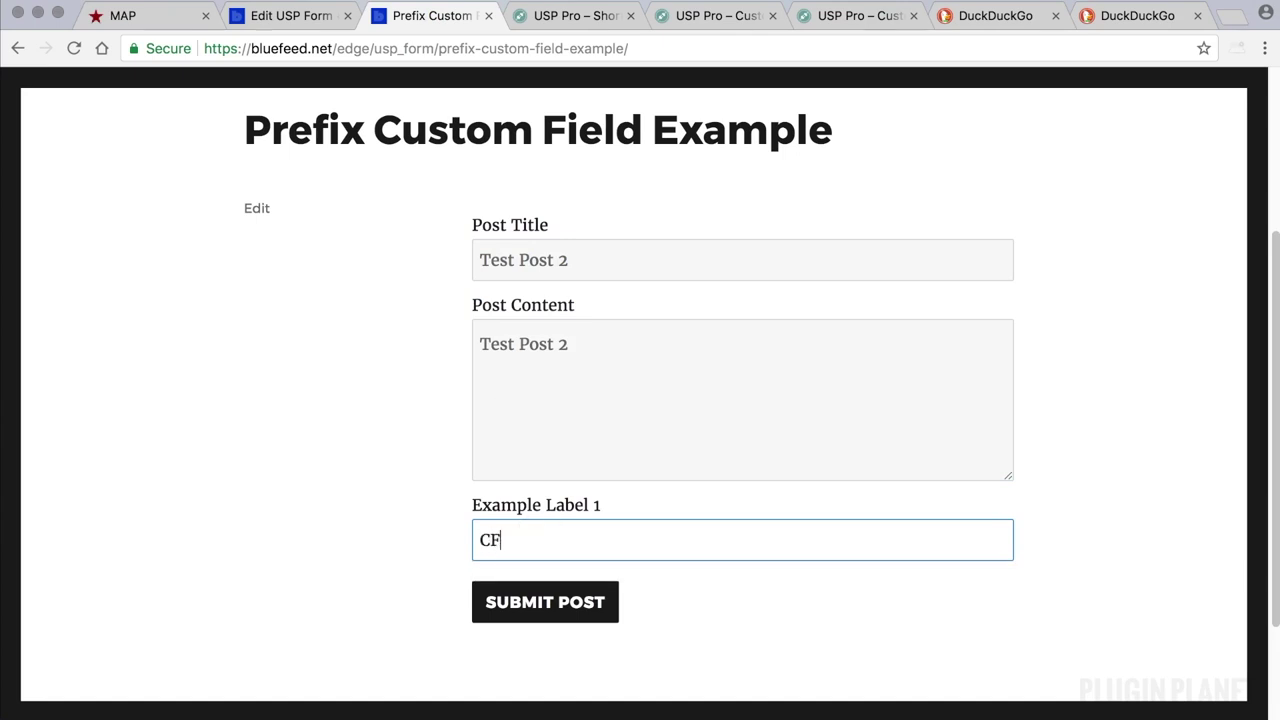
type("1")
left_click(540, 610)
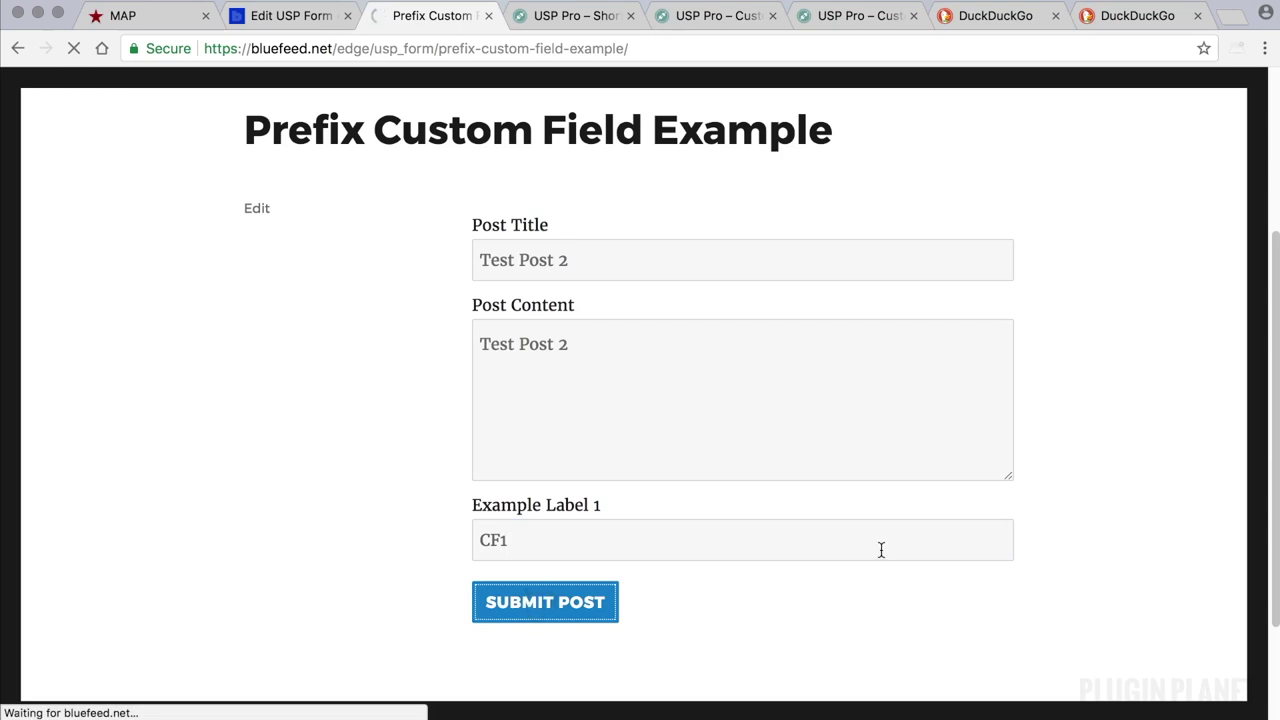
Open the first submission, Test Post, in the admin and review the name of its prefix_name custom field
left_click(289, 16)
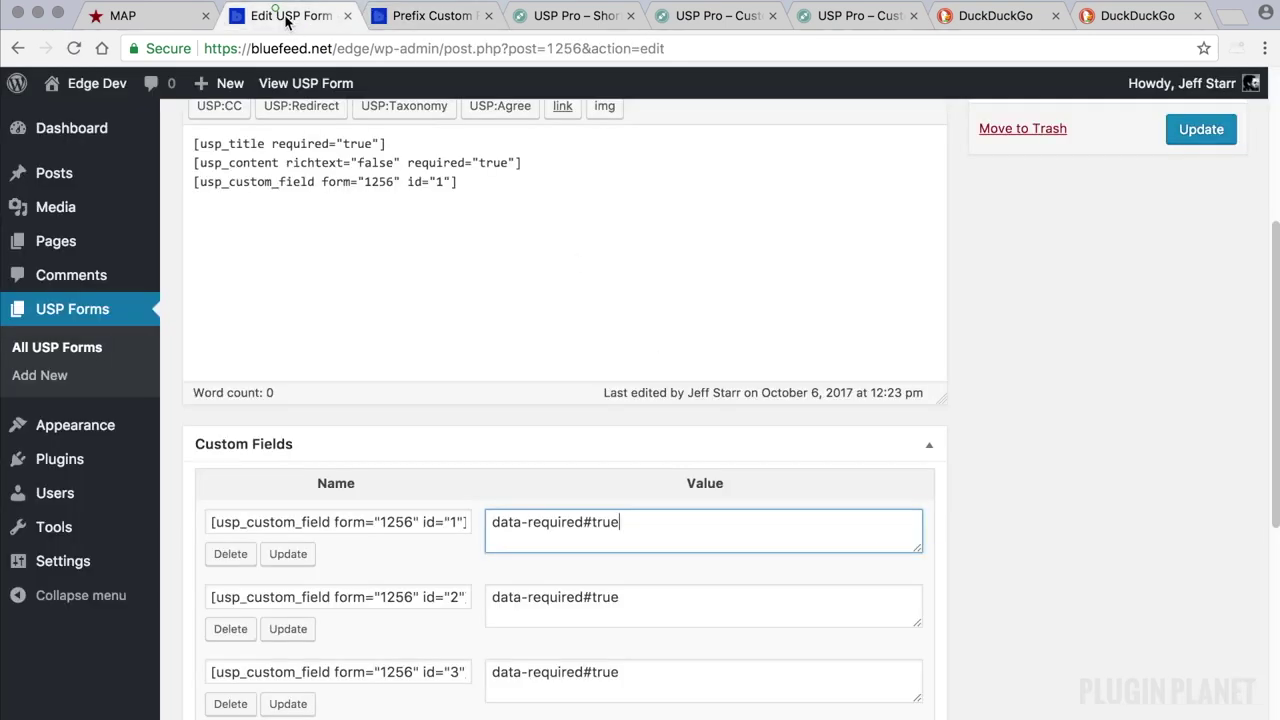
scroll(413, 360, "down", 1)
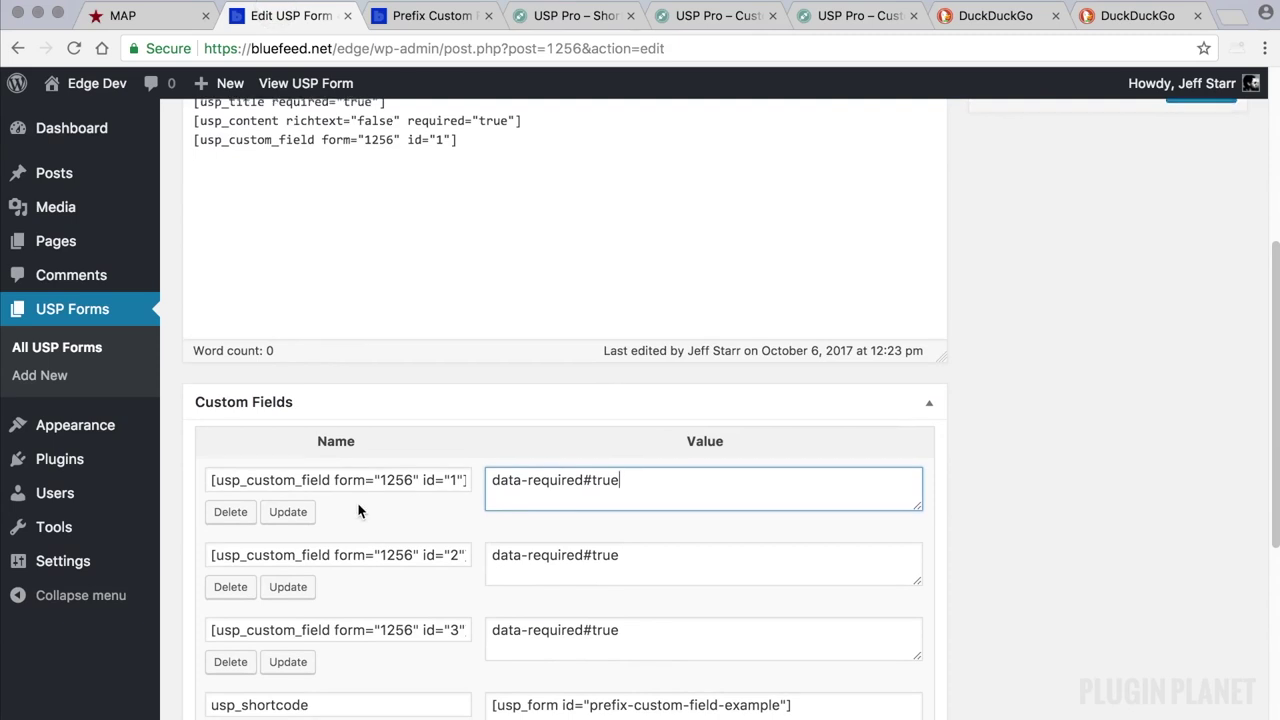
left_click(29, 212)
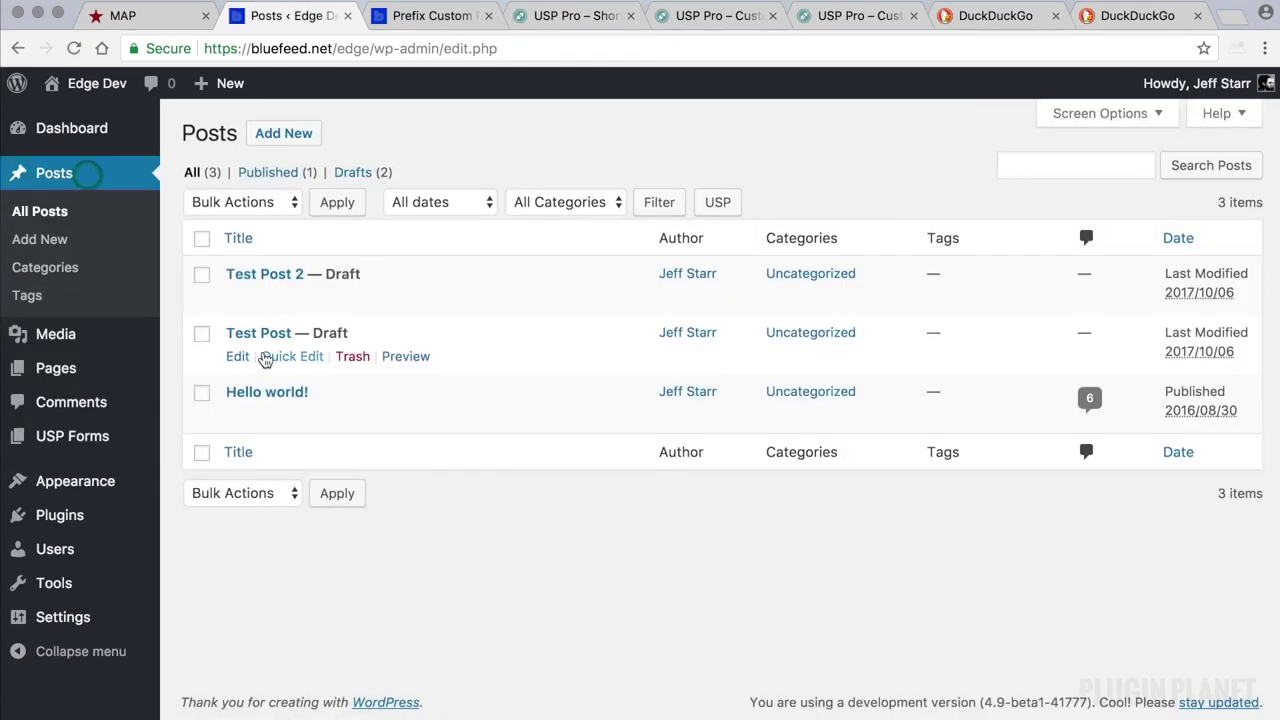
left_click(262, 332)
scroll(691, 378, "down", 8)
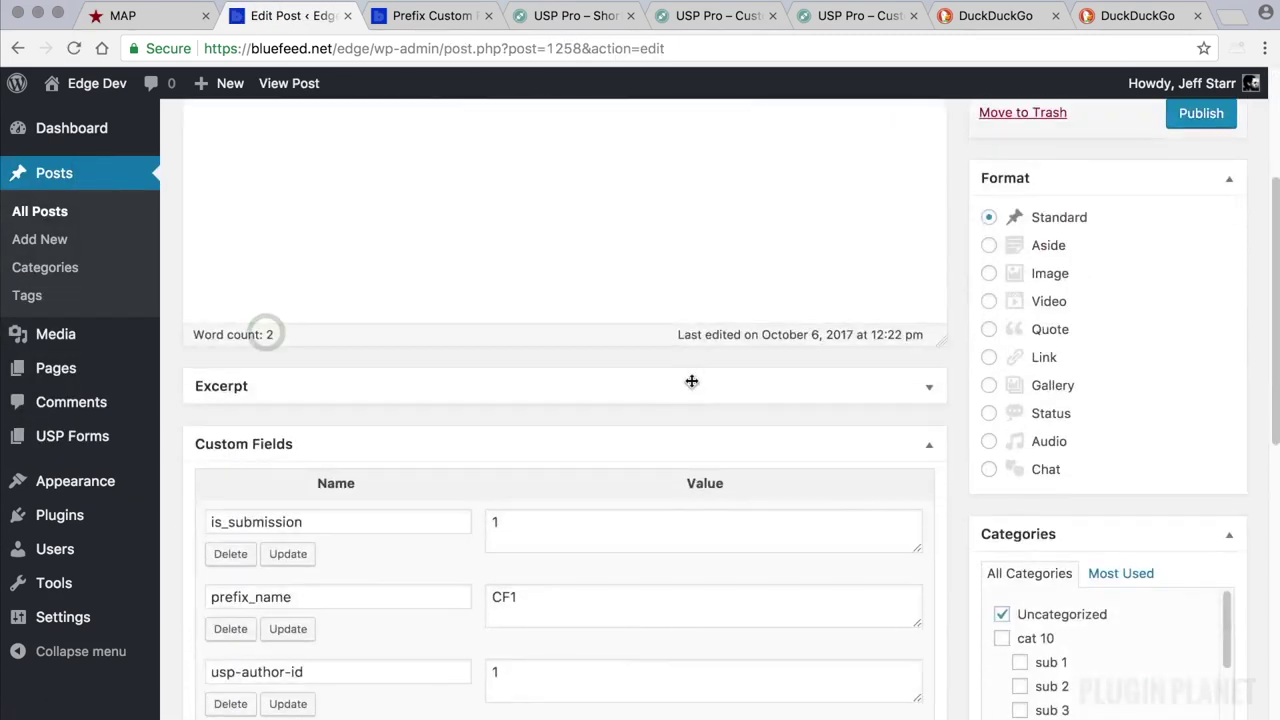
left_click_drag(293, 358, 195, 358)
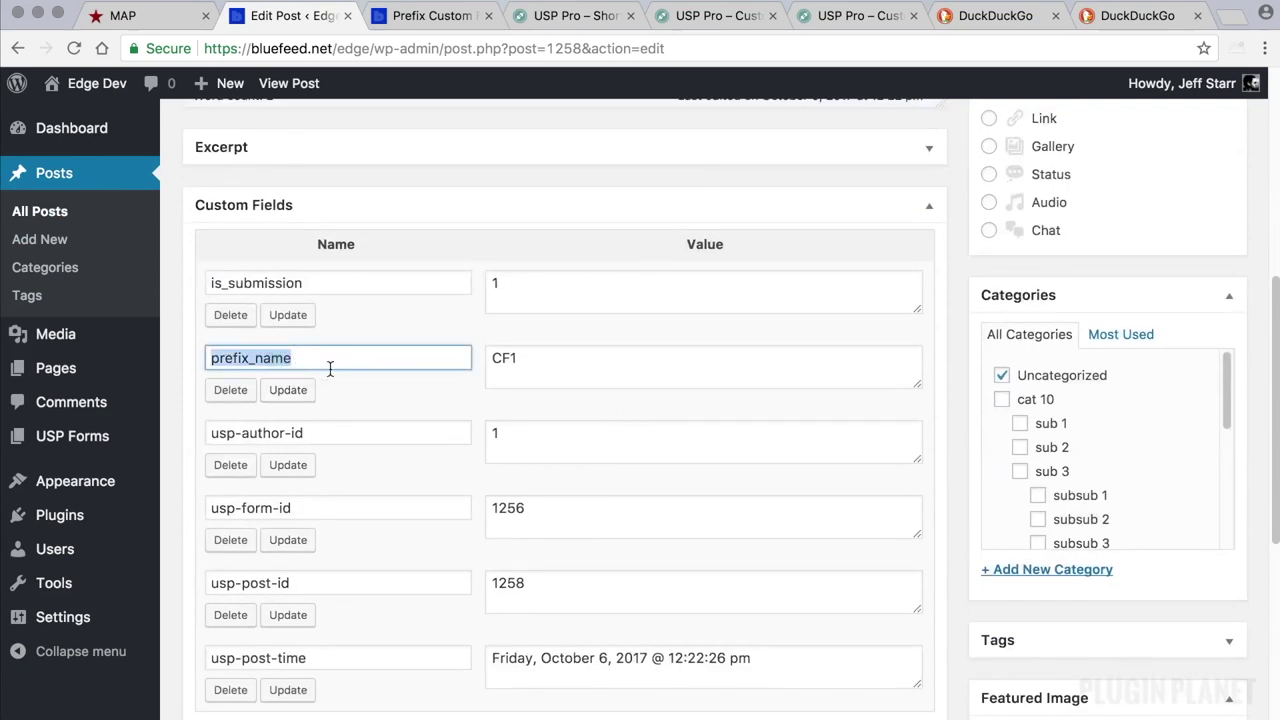
Examine the prefix and name parts of the prefix_name custom field in Test Post
left_click(256, 358)
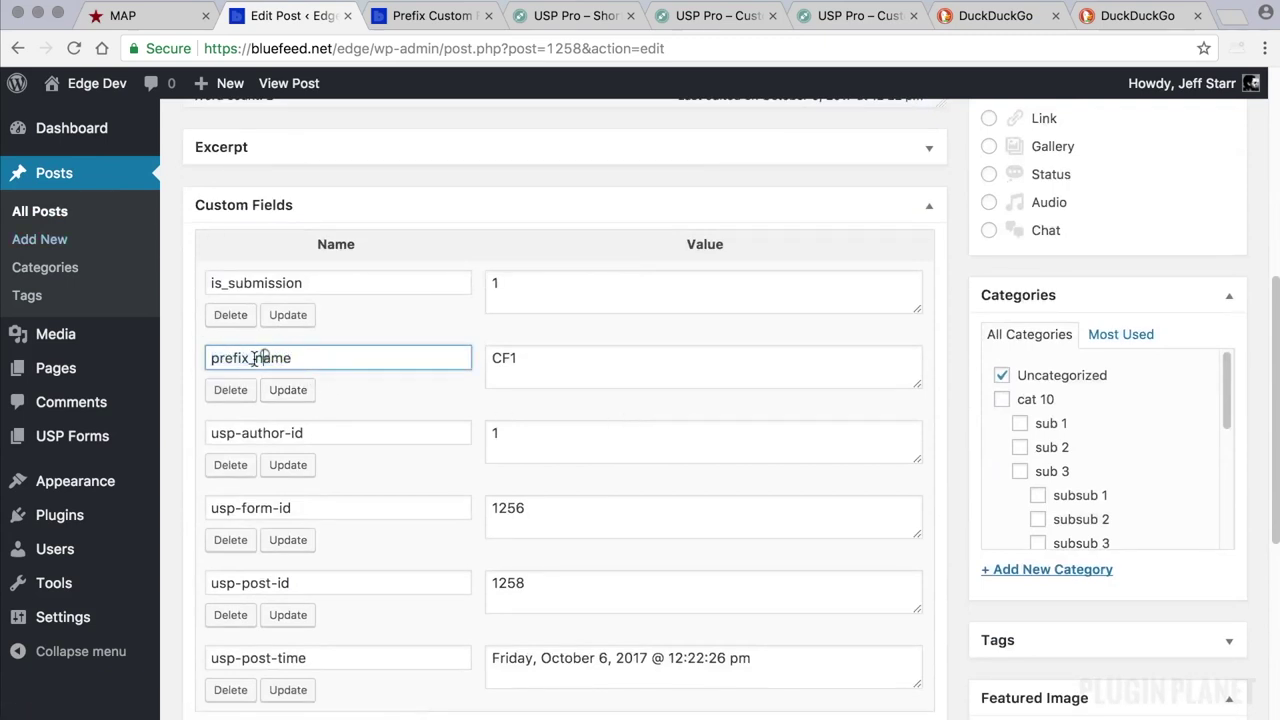
scroll(229, 358, "down", 1)
left_click(254, 354)
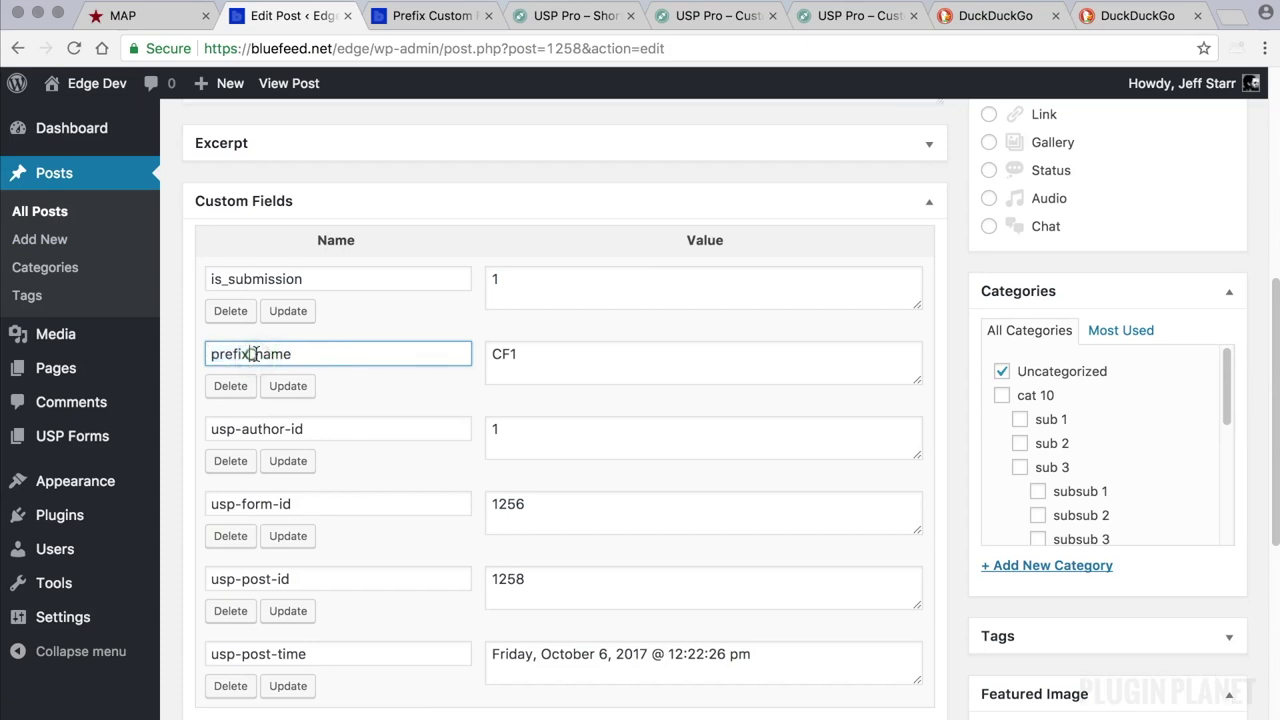
left_click_drag(211, 354, 251, 354)
scroll(251, 354, "down", 1)
left_click(284, 347)
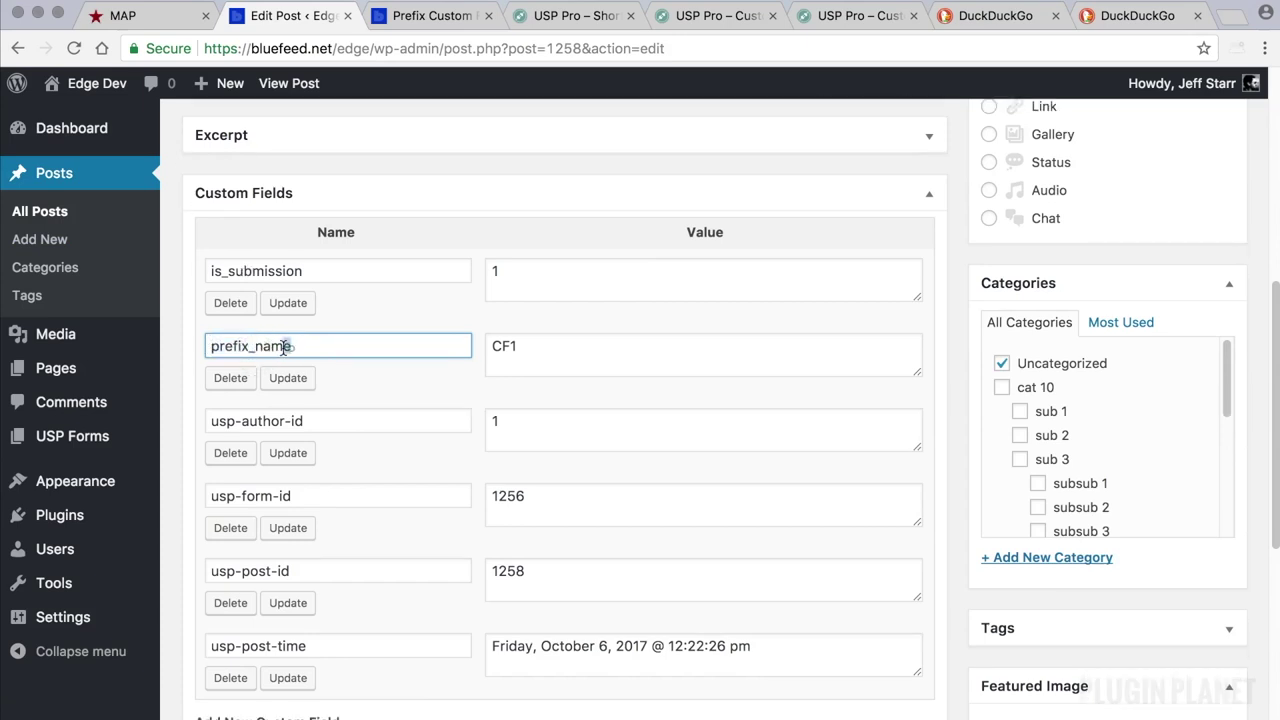
scroll(270, 350, "down", 1)
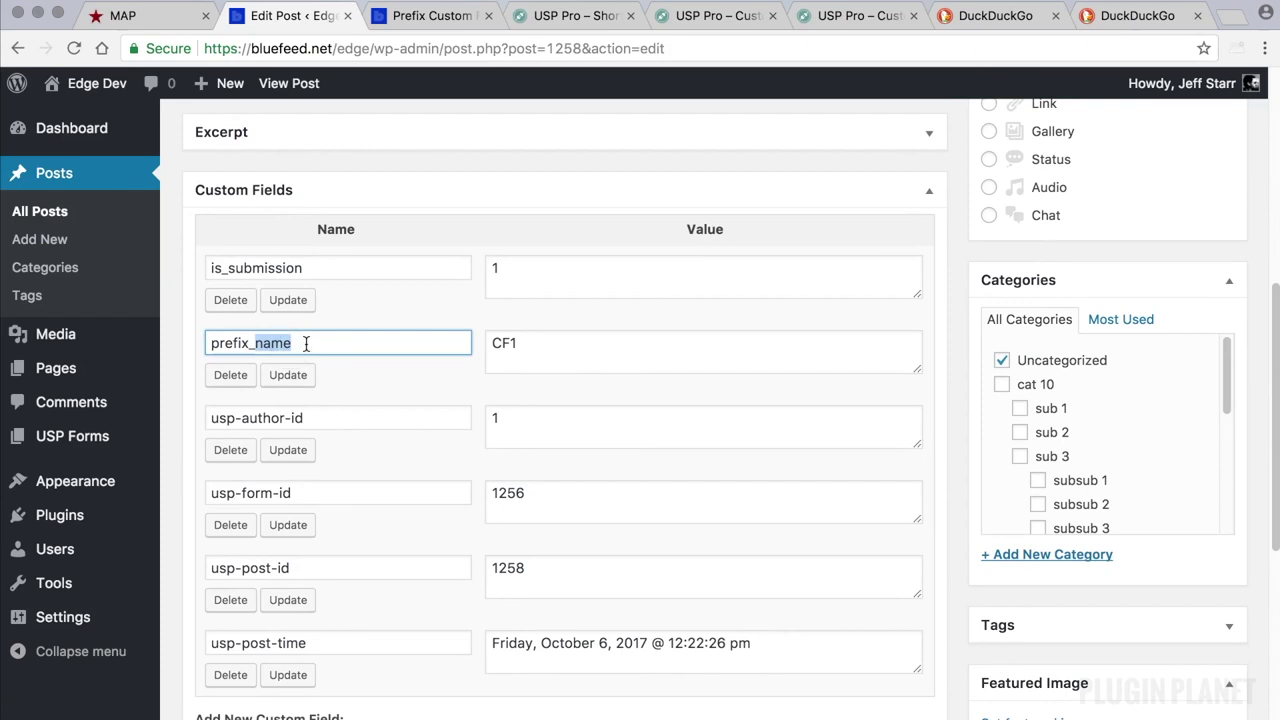
Open the Test Post 2 submission from the posts list and locate its usp-custom-1 custom field
left_click(91, 214)
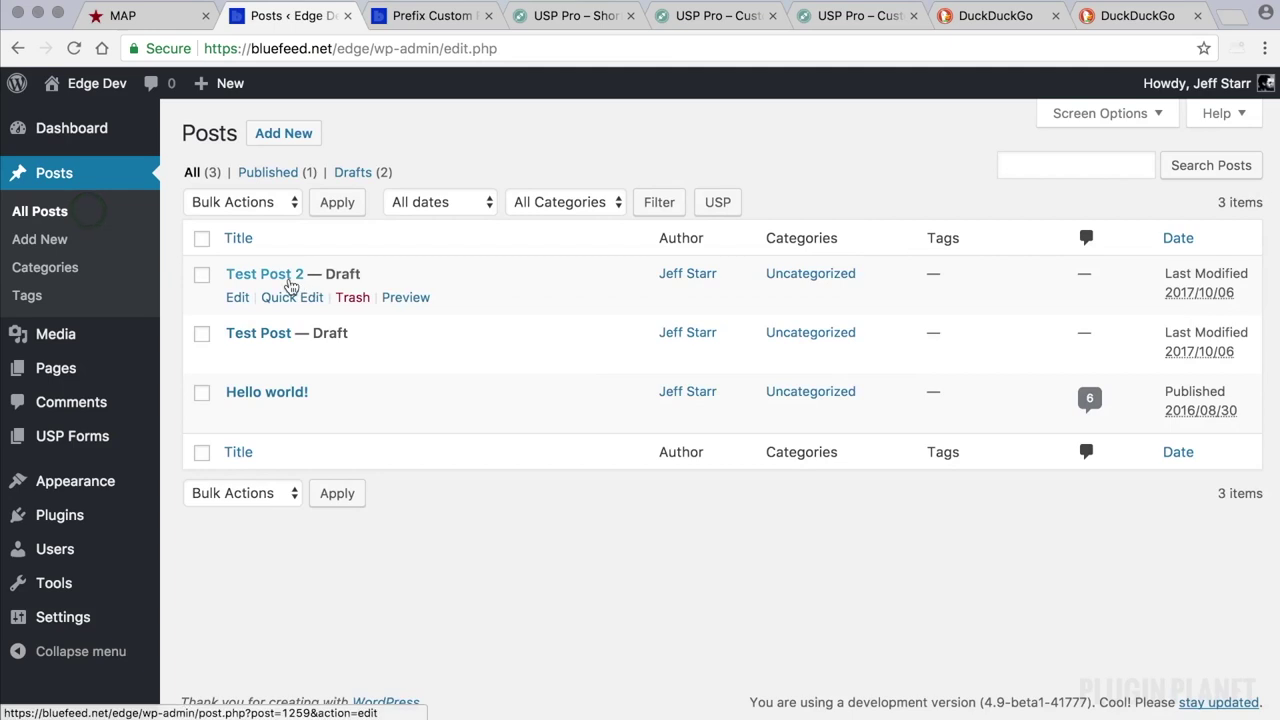
left_click(289, 284)
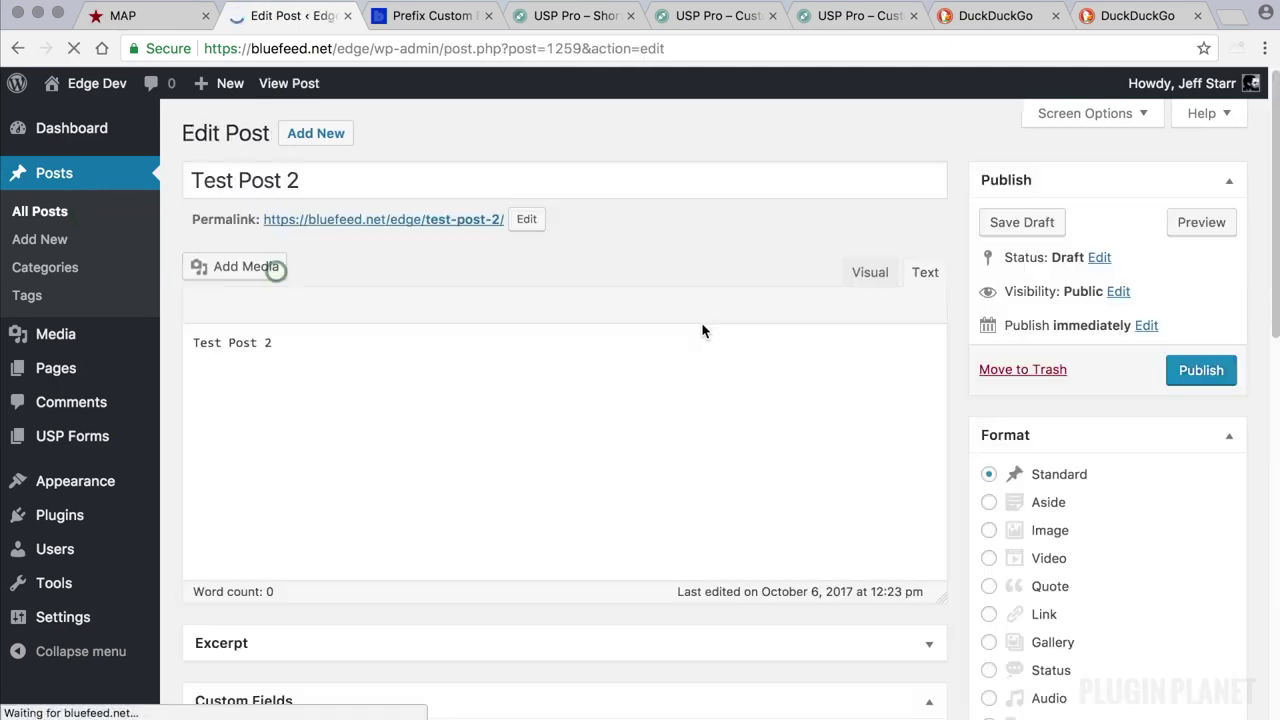
scroll(727, 375, "down", 8)
scroll(727, 375, "down", 1)
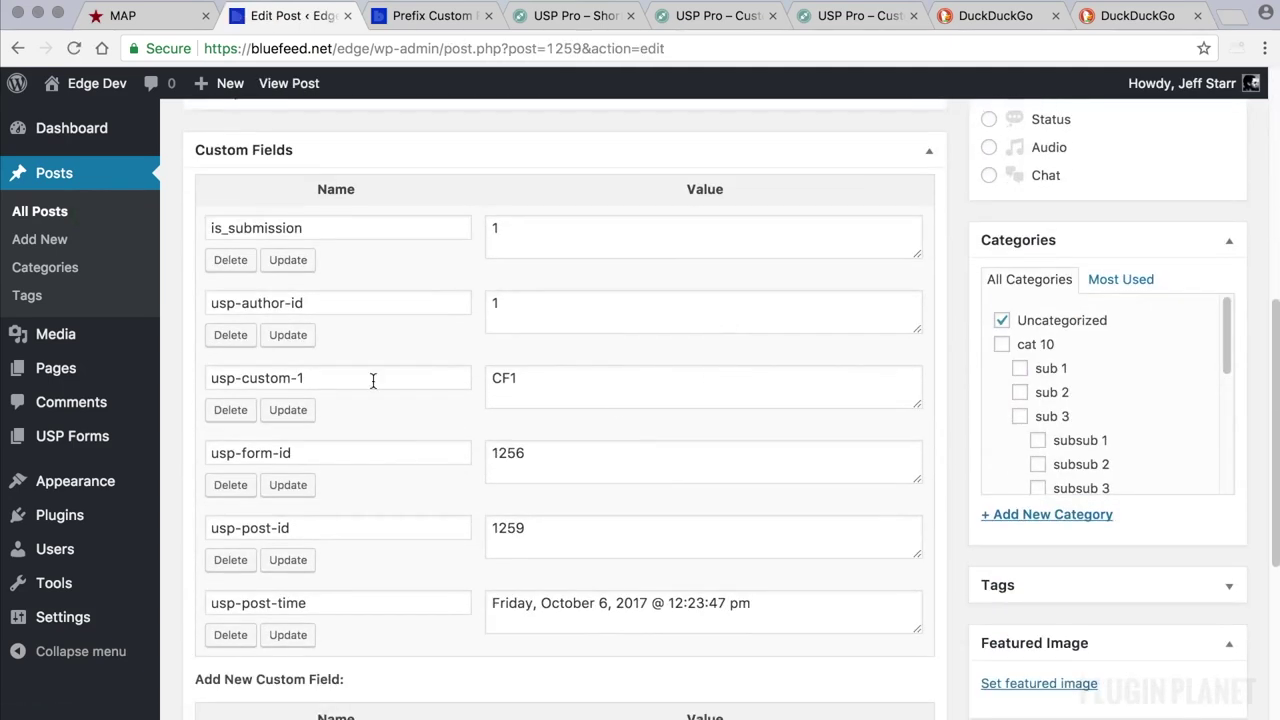
triple_click(343, 375)
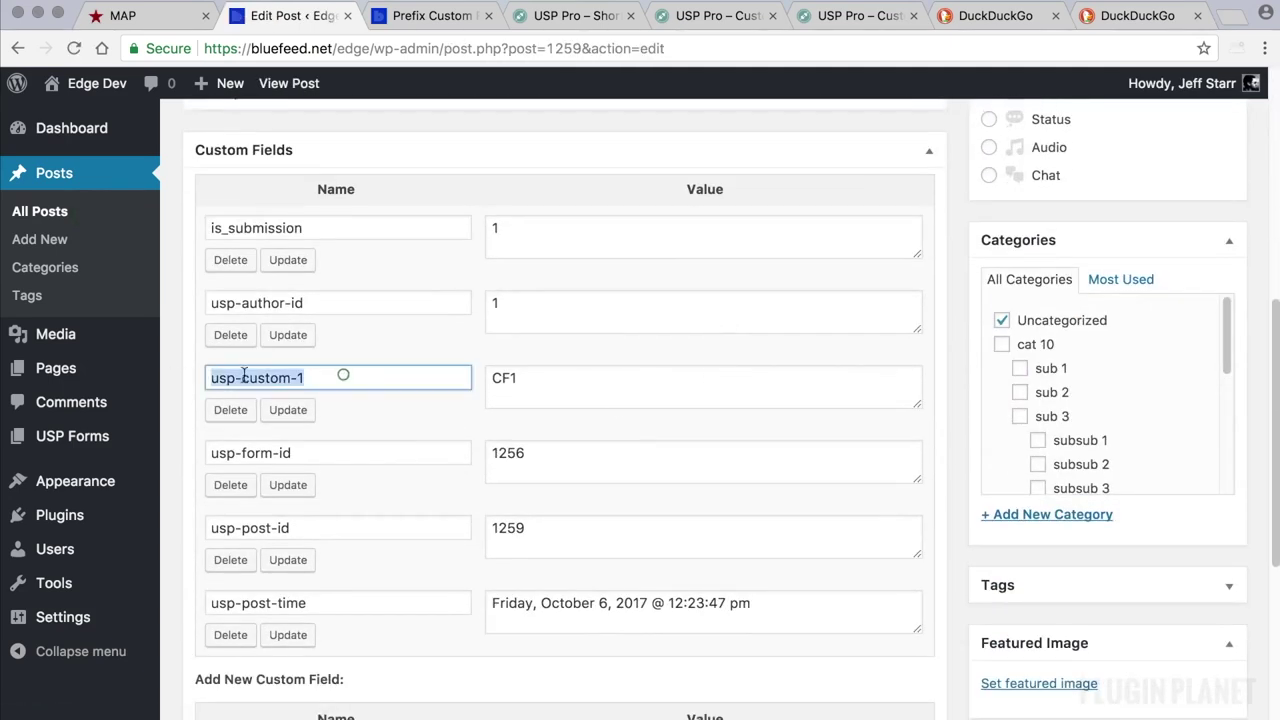
Examine the default usp- prefix and the remaining part of the usp-custom-1 field name in Test Post 2
left_click(358, 377)
left_click_drag(248, 380, 211, 380)
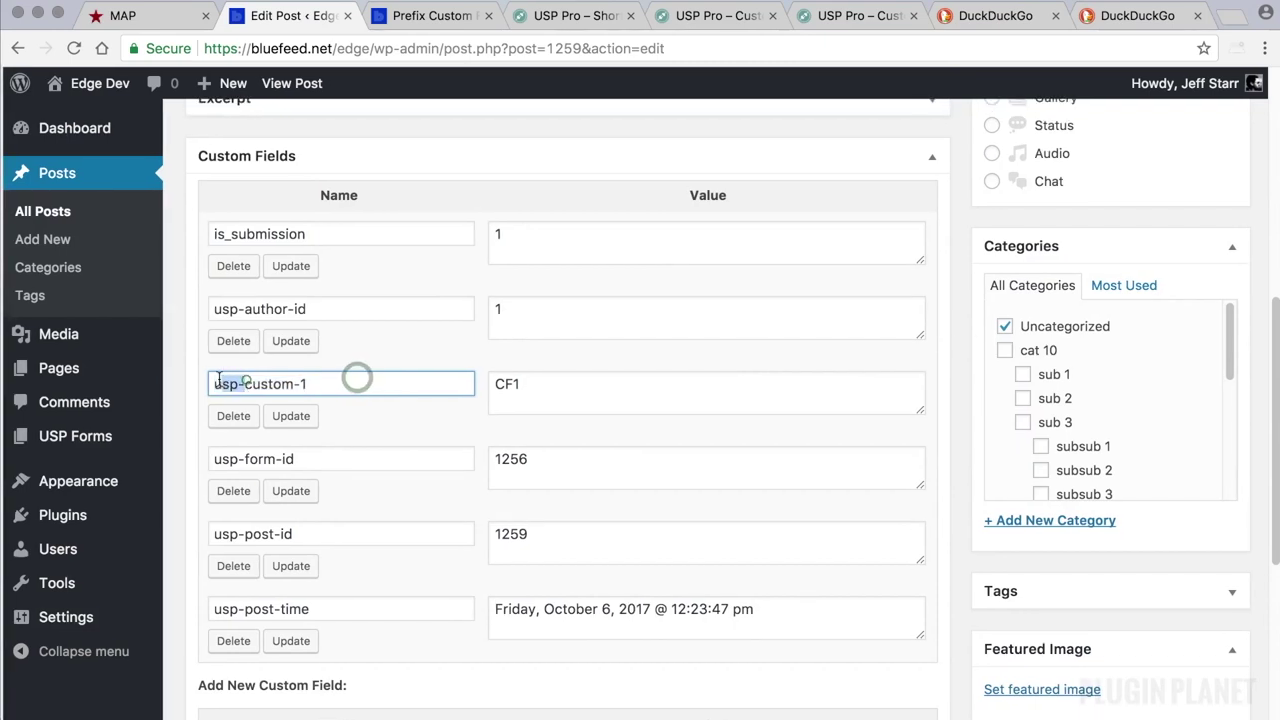
left_click_drag(310, 382, 264, 380)
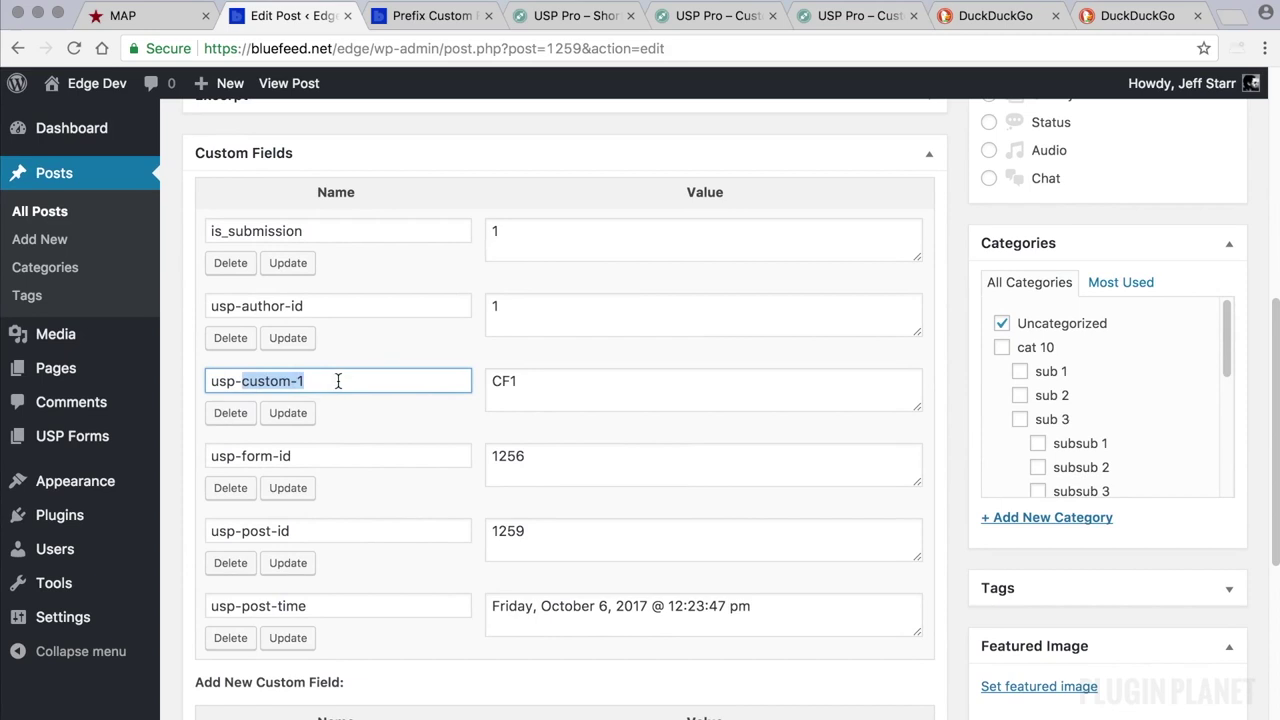
left_click_drag(247, 382, 211, 381)
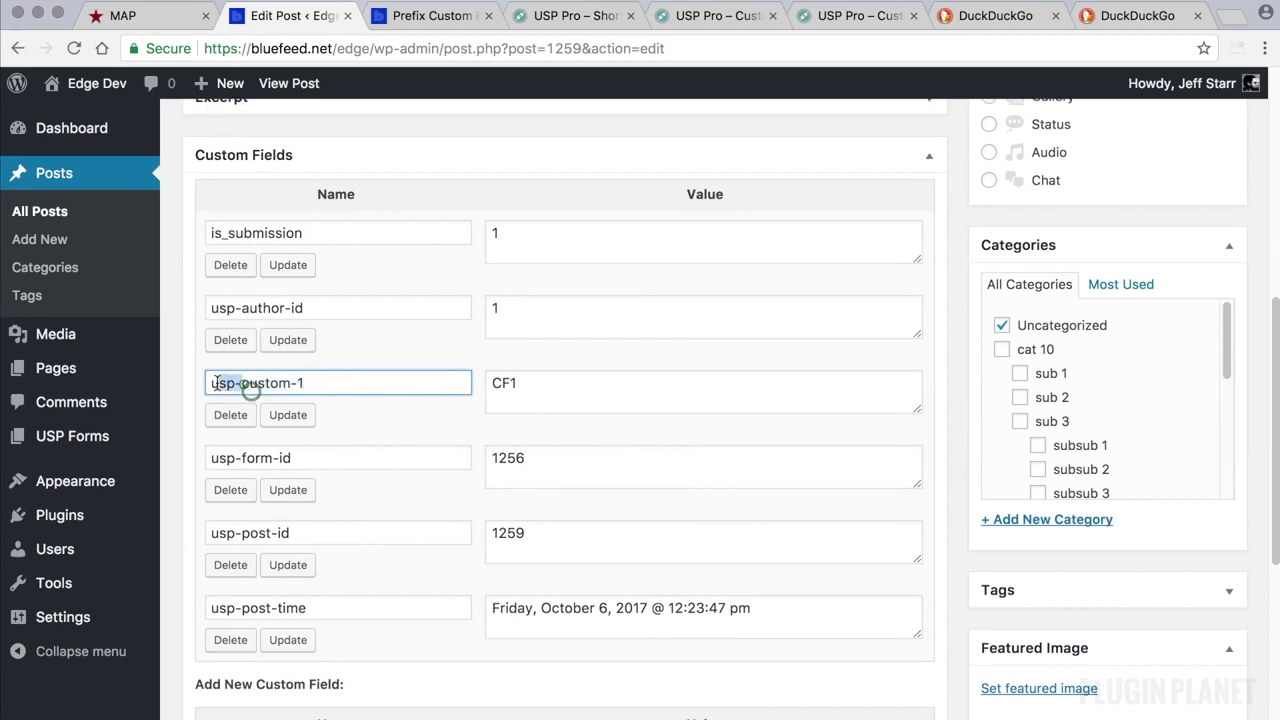
scroll(240, 385, "down", 1)
left_click_drag(309, 376, 245, 377)
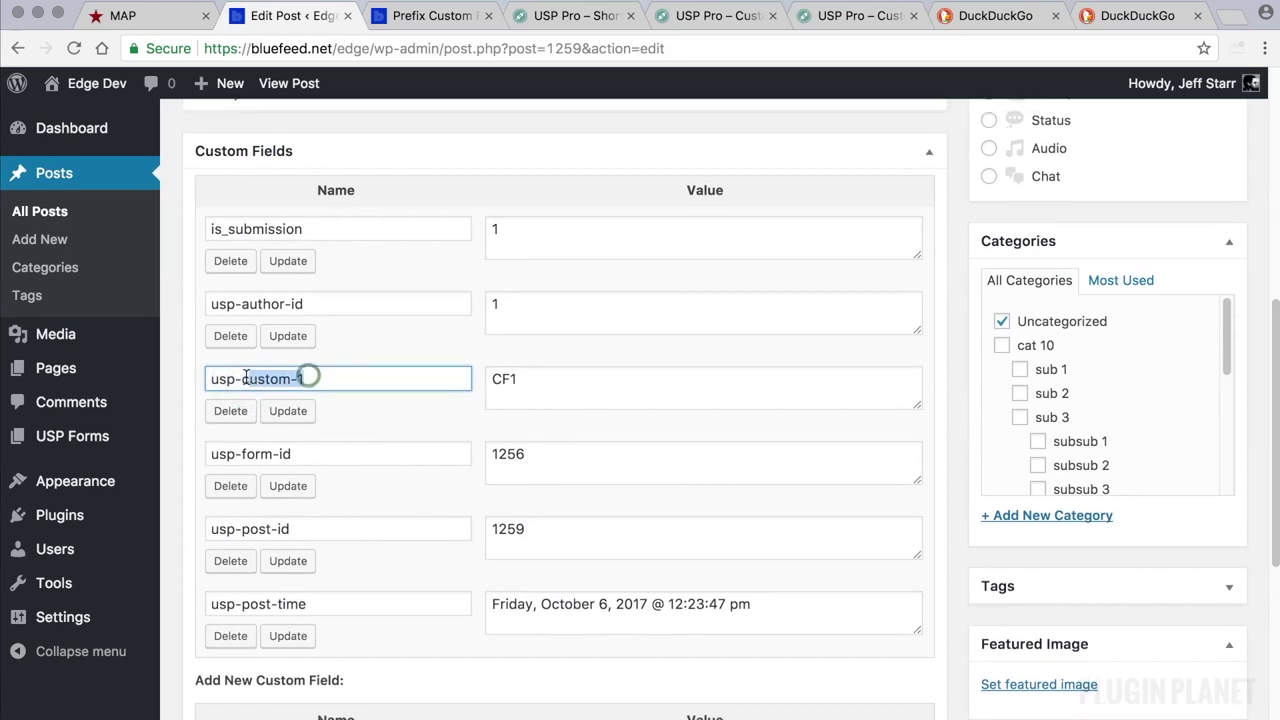
triple_click(360, 382)
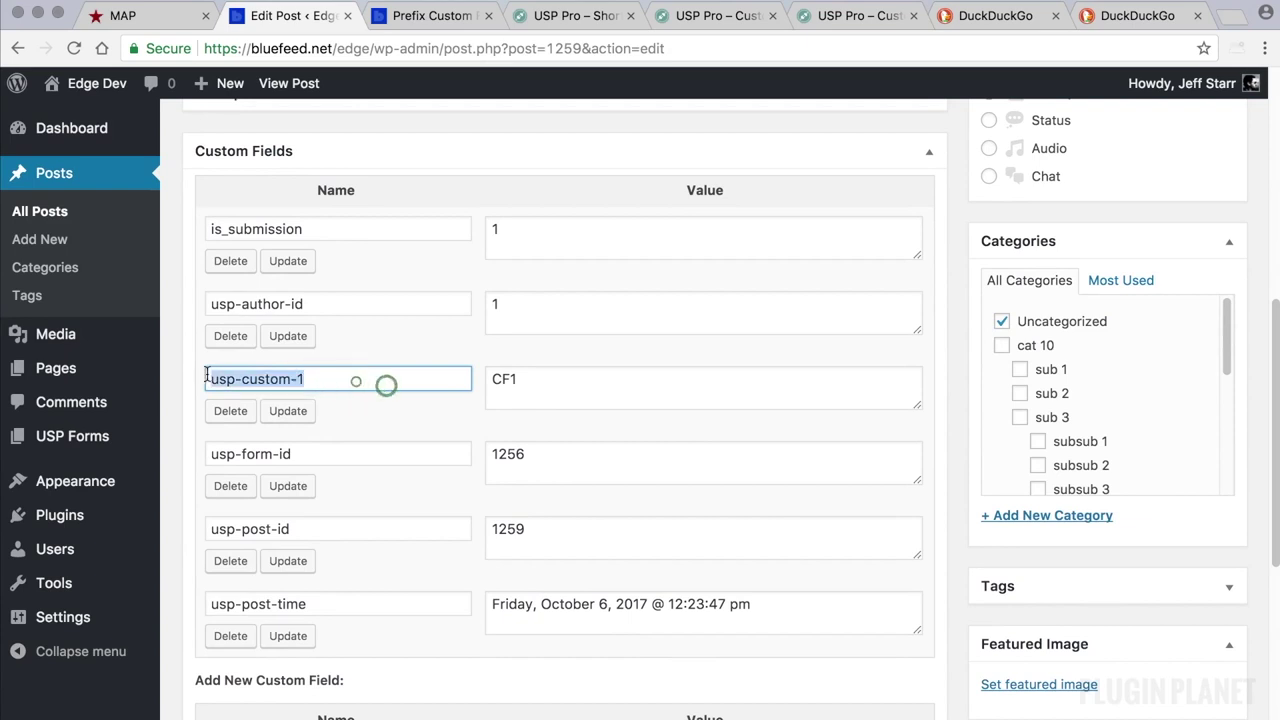
left_click(319, 379)
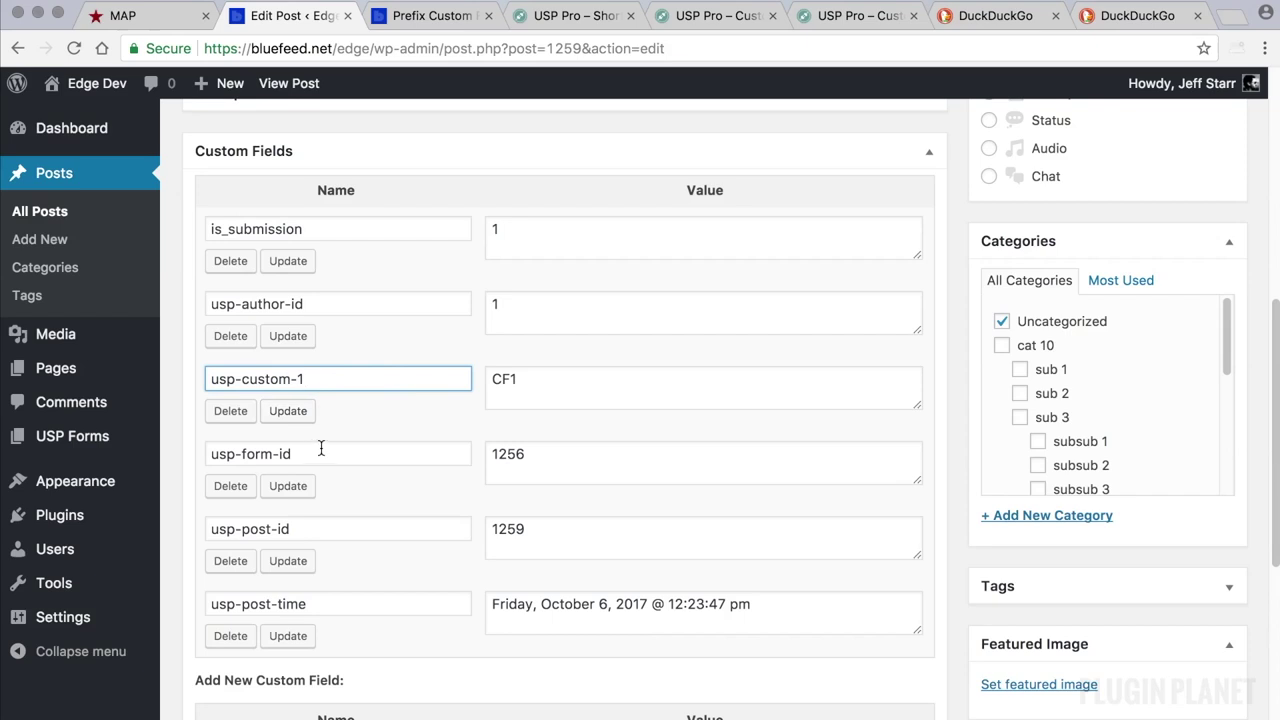
Open the Prefix Custom Field Example form for editing and add the shortcode [usp_custom_field form="1256" id="2"] below the existing custom field shortcode
left_click(74, 440)
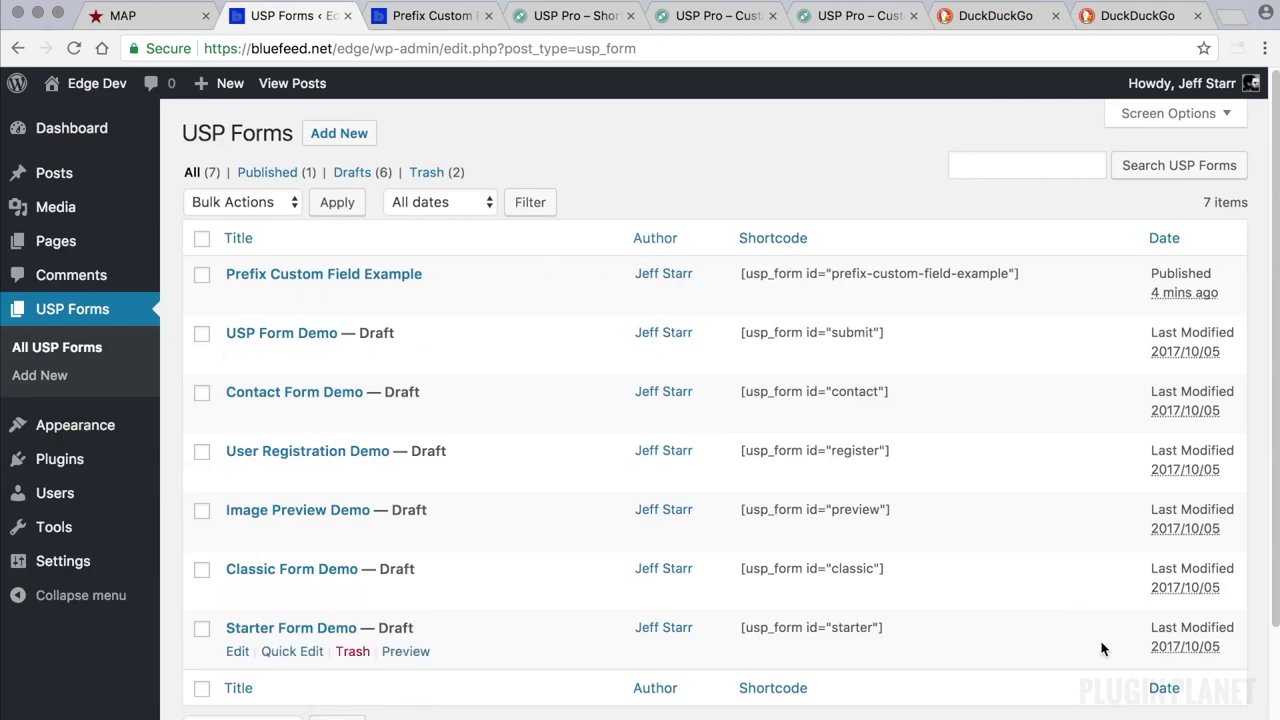
left_click(380, 275)
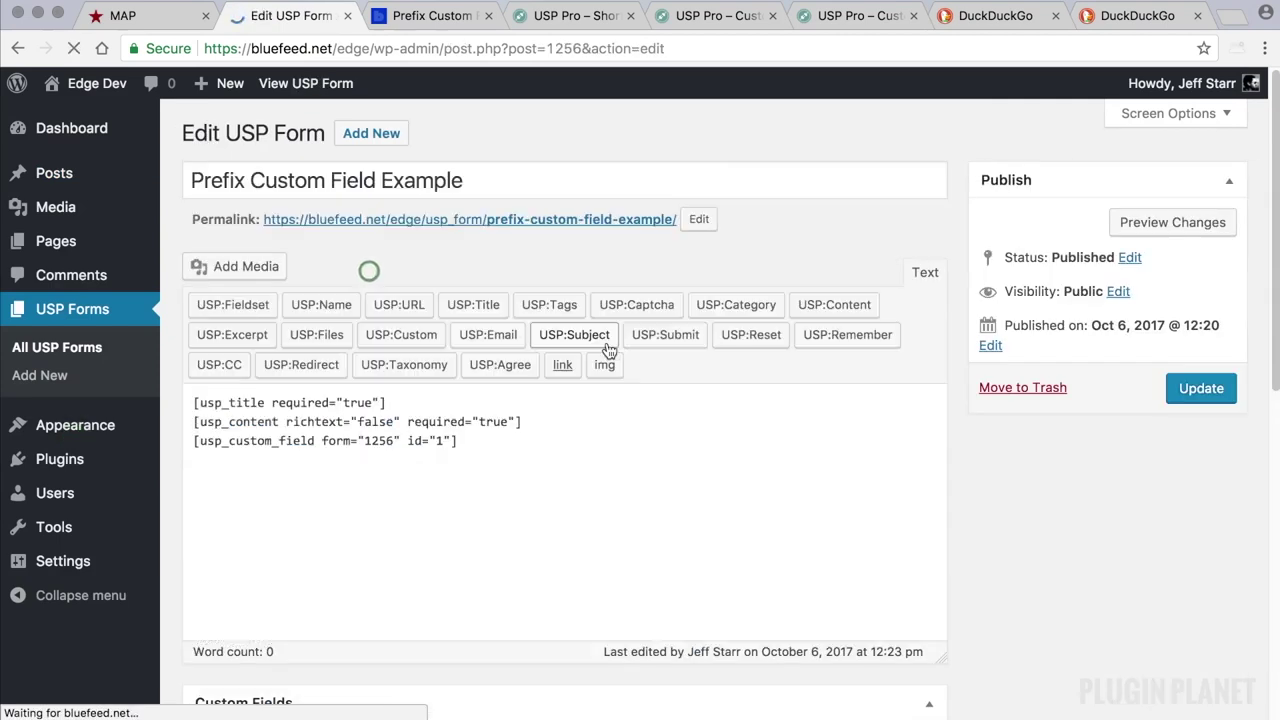
scroll(1138, 428, "down", 5)
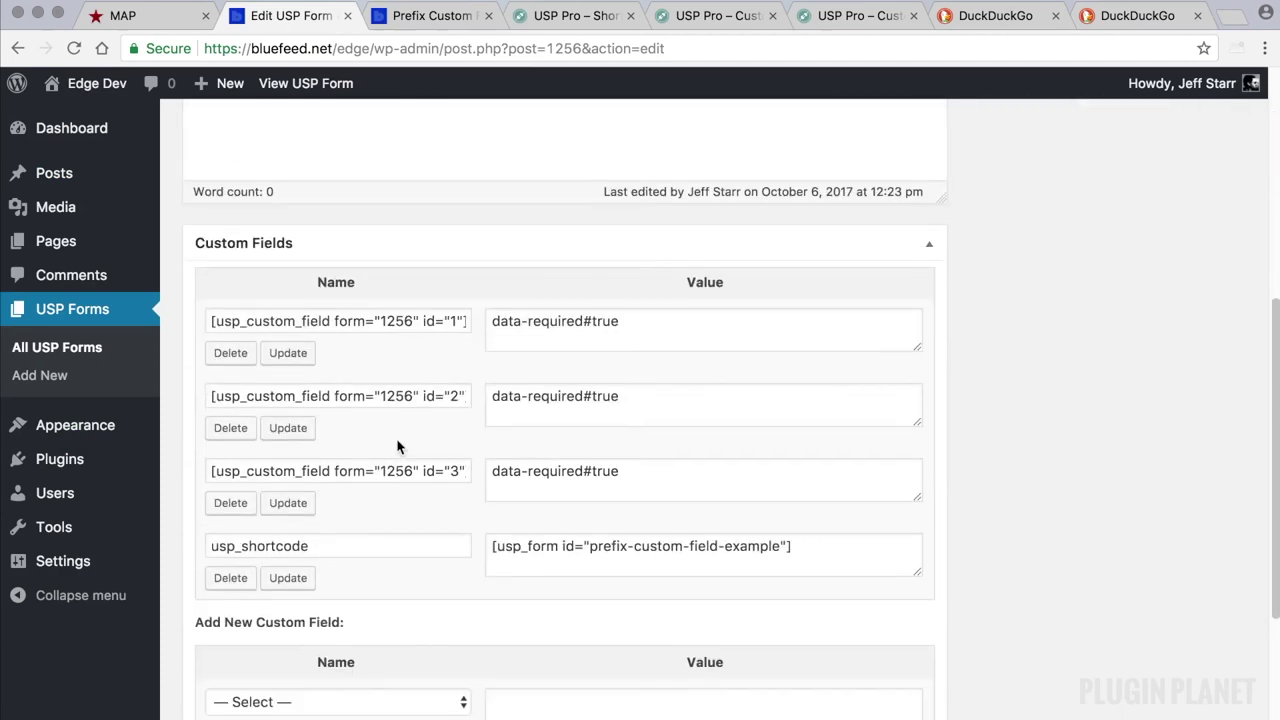
left_click(400, 385)
triple_click(400, 385)
key("ctrl+c")
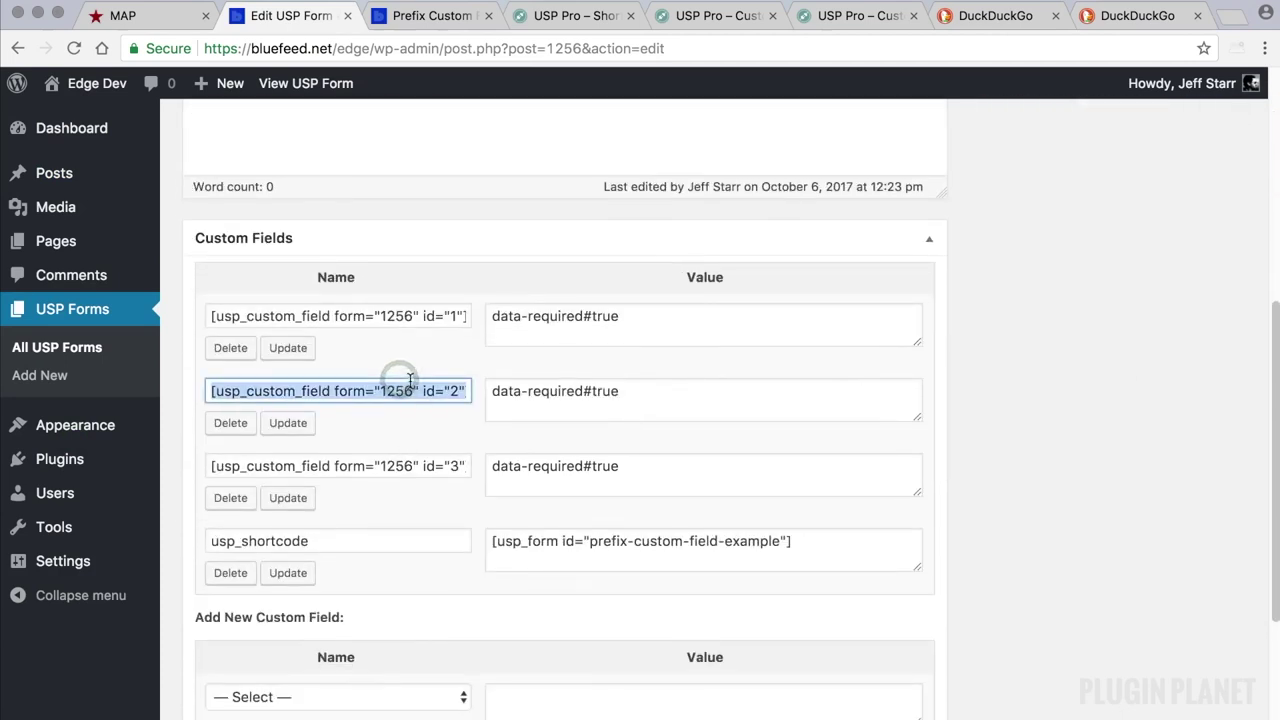
scroll(400, 385, "up", 3)
left_click(349, 258)
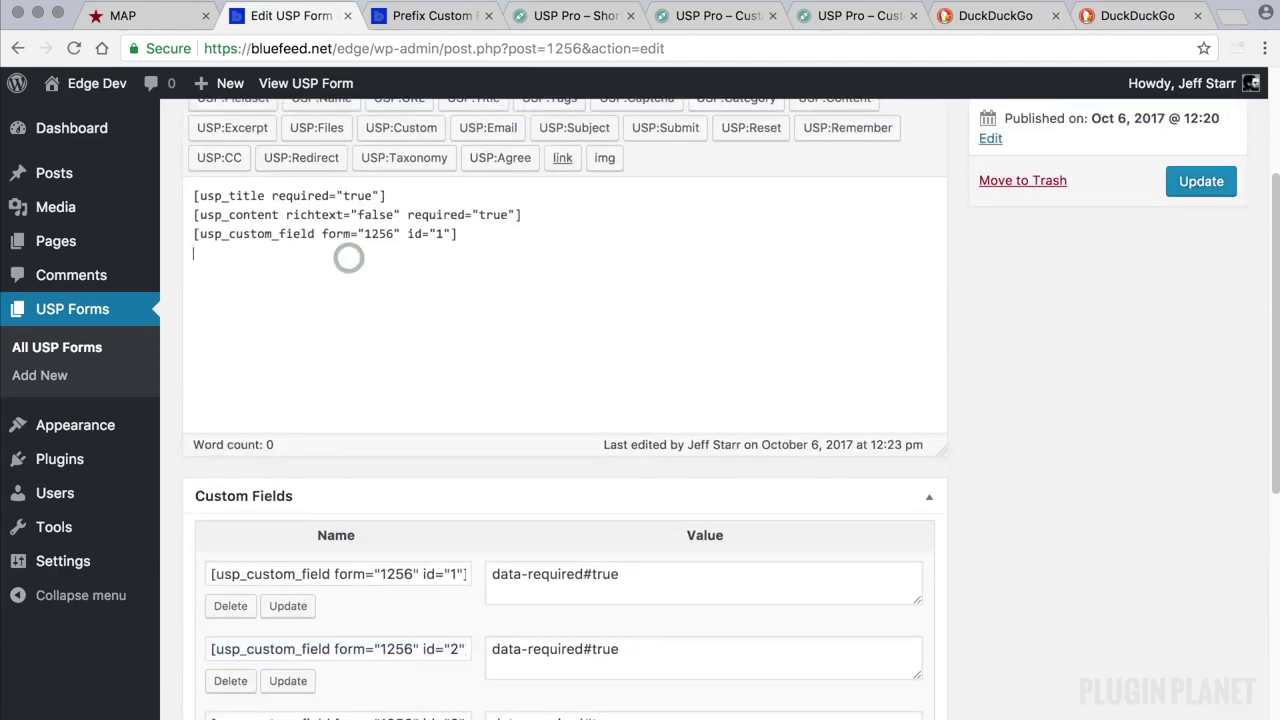
key("ctrl+v")
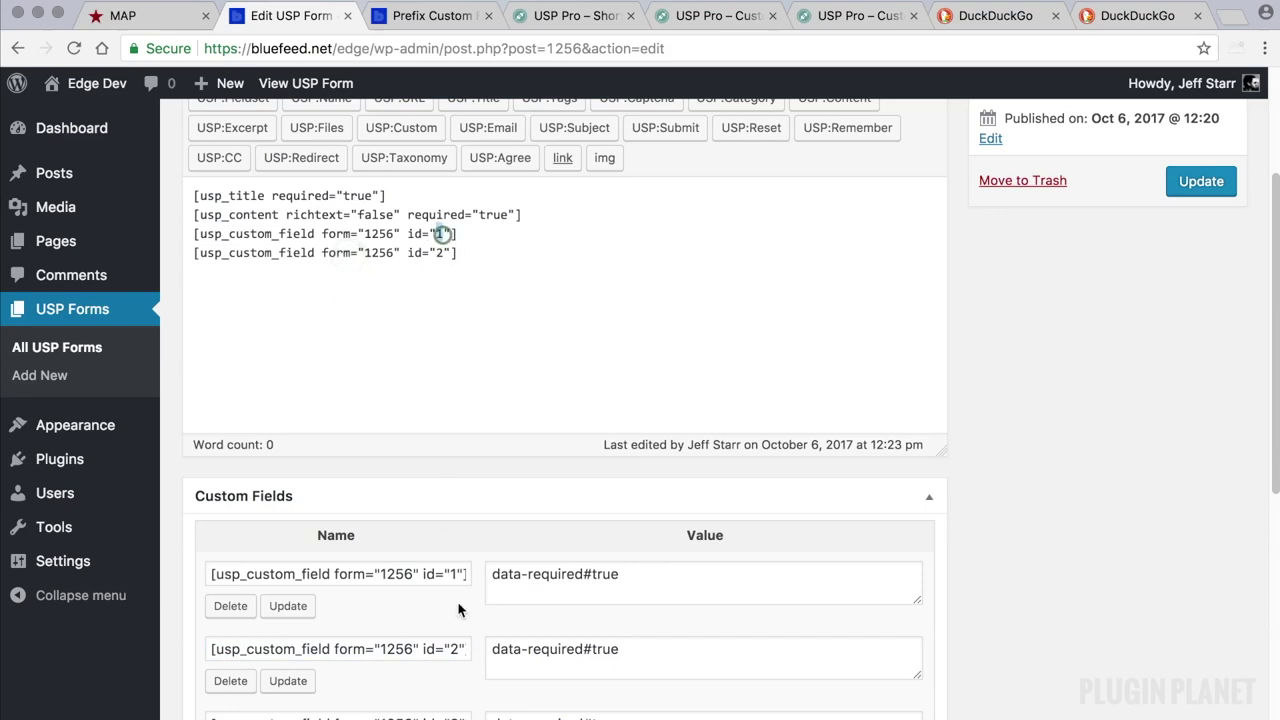
Compare the id values of the first two custom field shortcodes with their custom field names
left_click(455, 572)
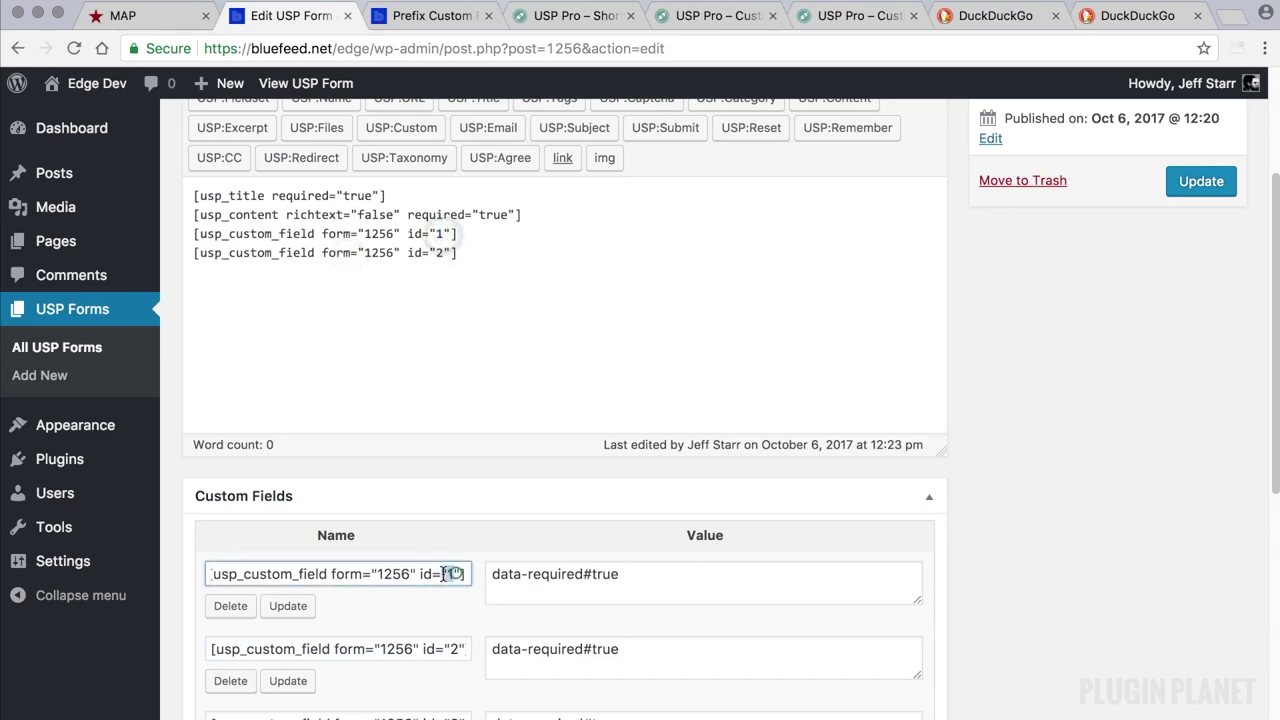
double_click(453, 649)
left_click(440, 252)
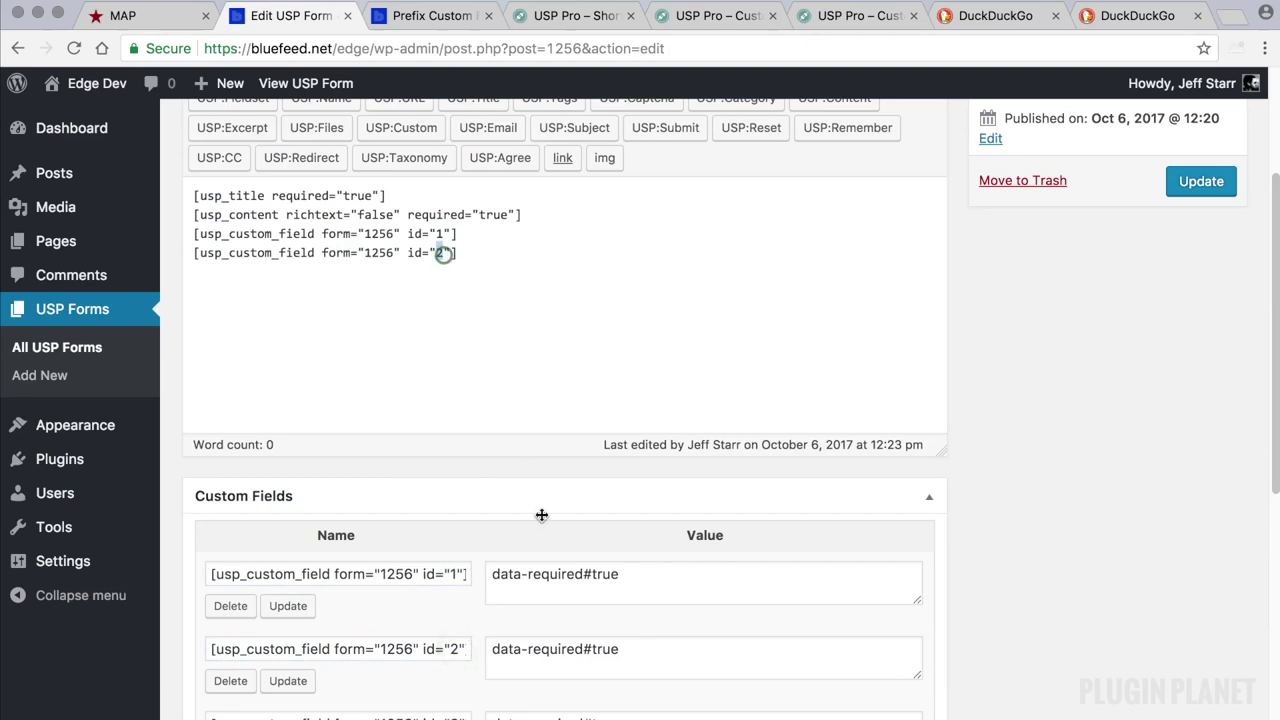
Copy the third custom field's name and paste it into the form content as [usp_custom_field form="1256" id="3"]
scroll(540, 480, "down", 5)
left_click(447, 469)
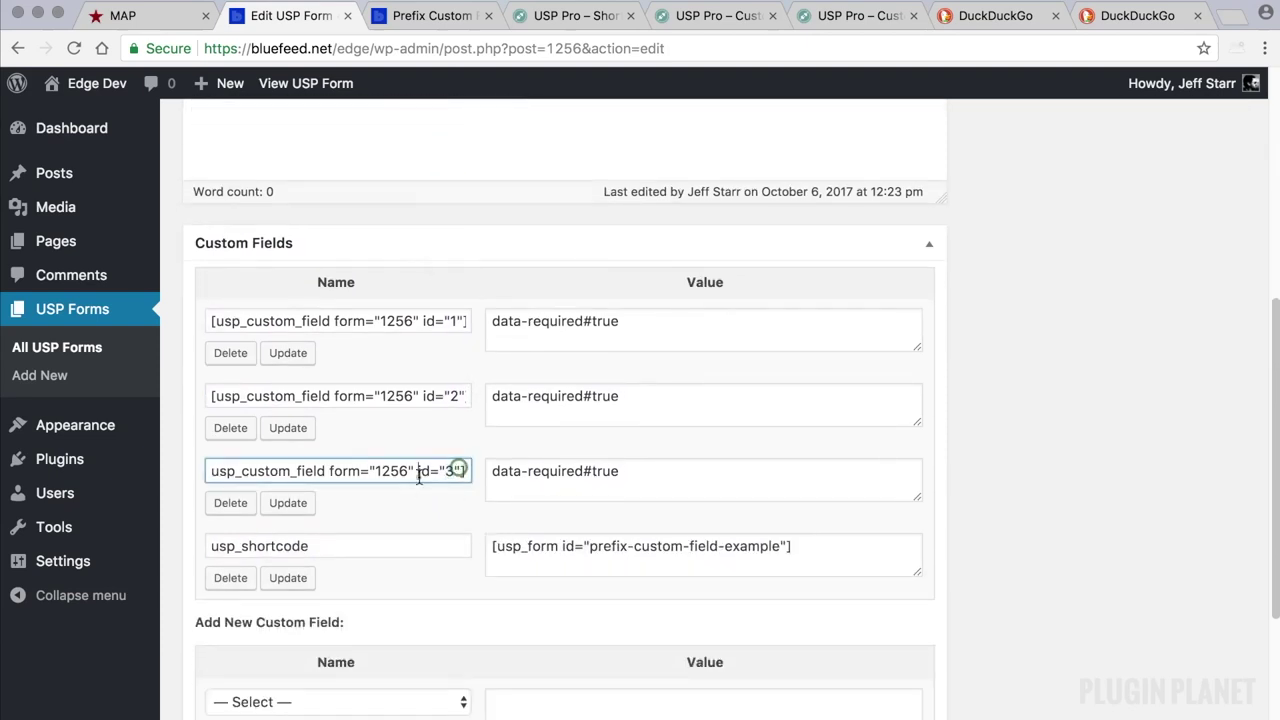
triple_click(419, 475)
key("ctrl+c")
scroll(450, 450, "up", 6)
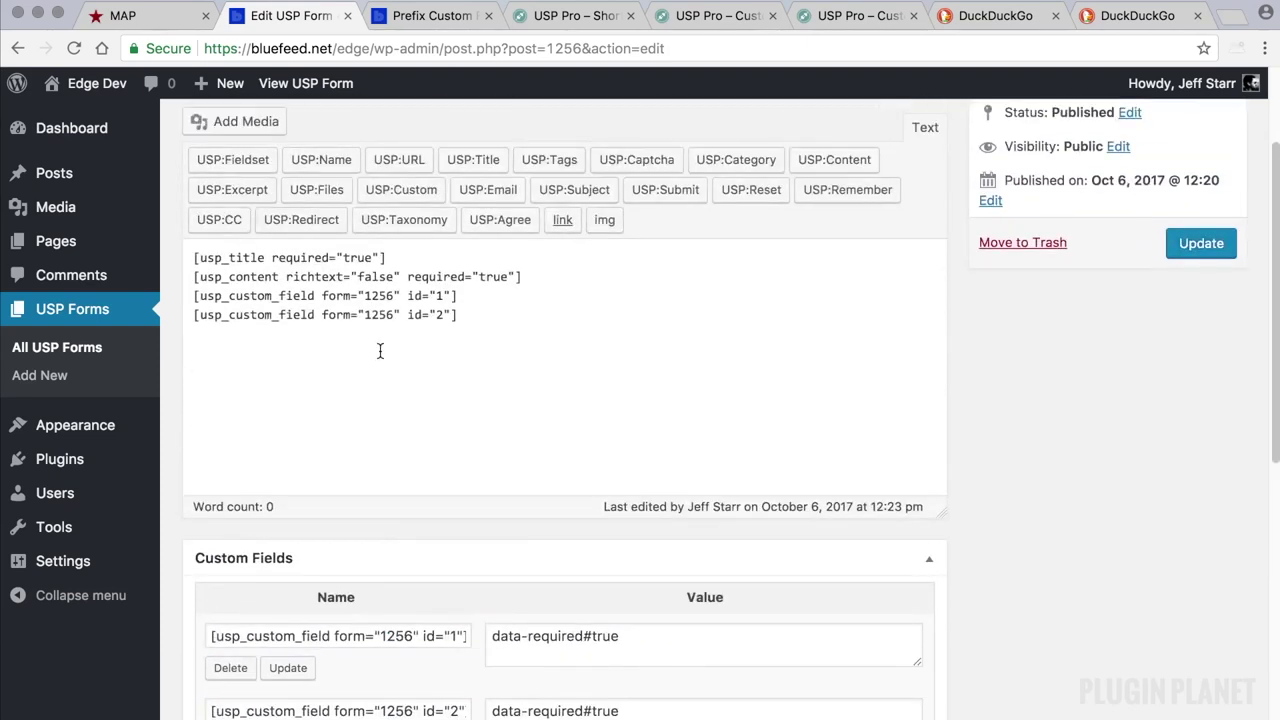
key("ctrl+v")
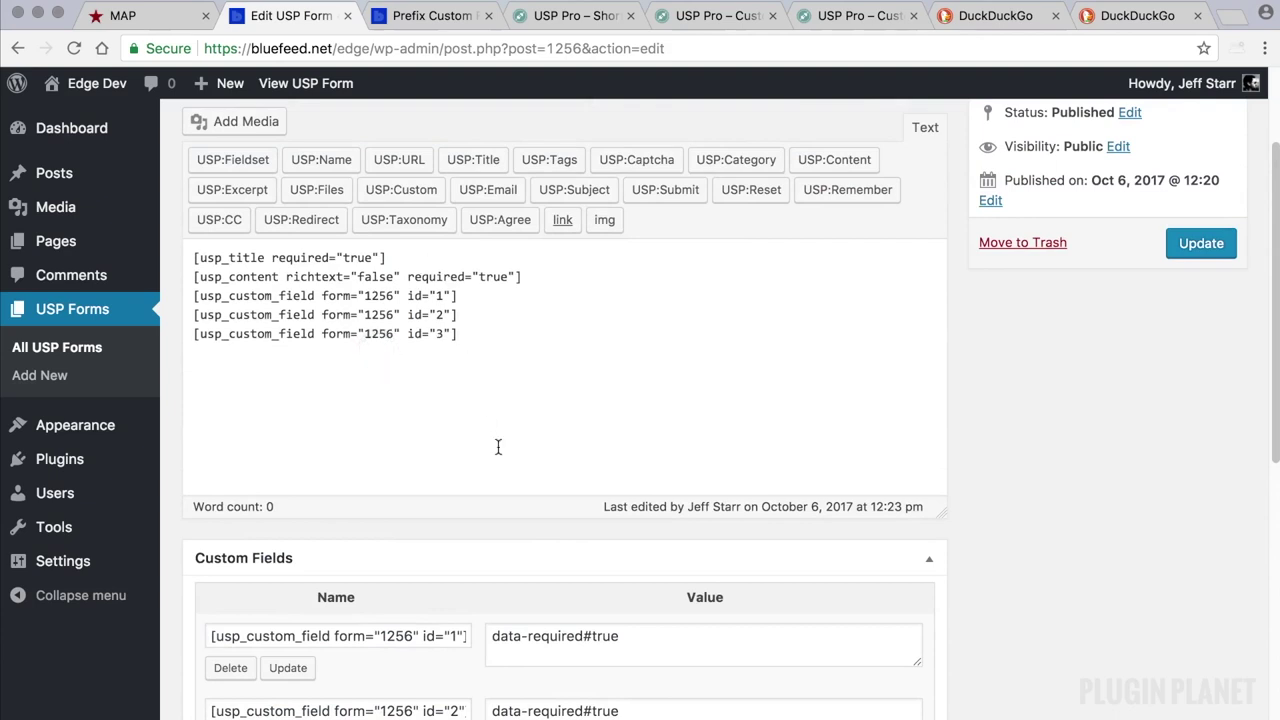
Check the values of all three custom fields and update the form
scroll(617, 509, "down", 2)
left_click(659, 540)
left_click(657, 595)
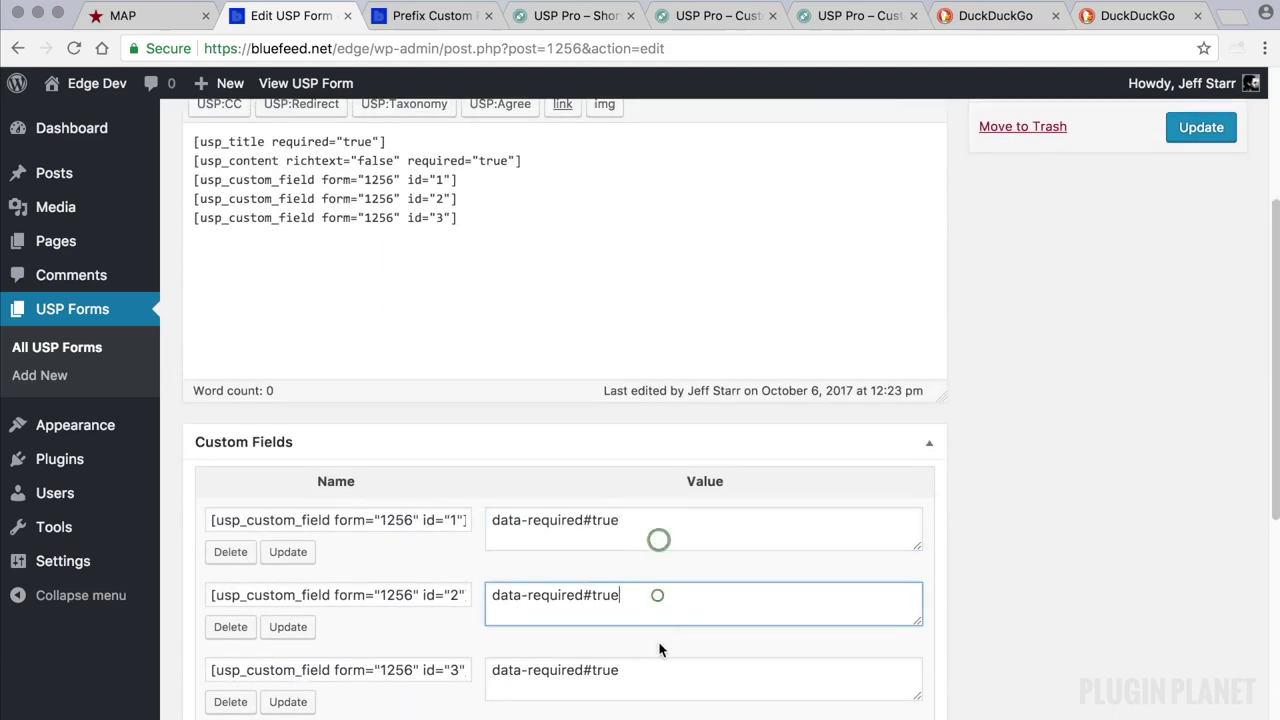
left_click(647, 674)
scroll(956, 570, "up", 3)
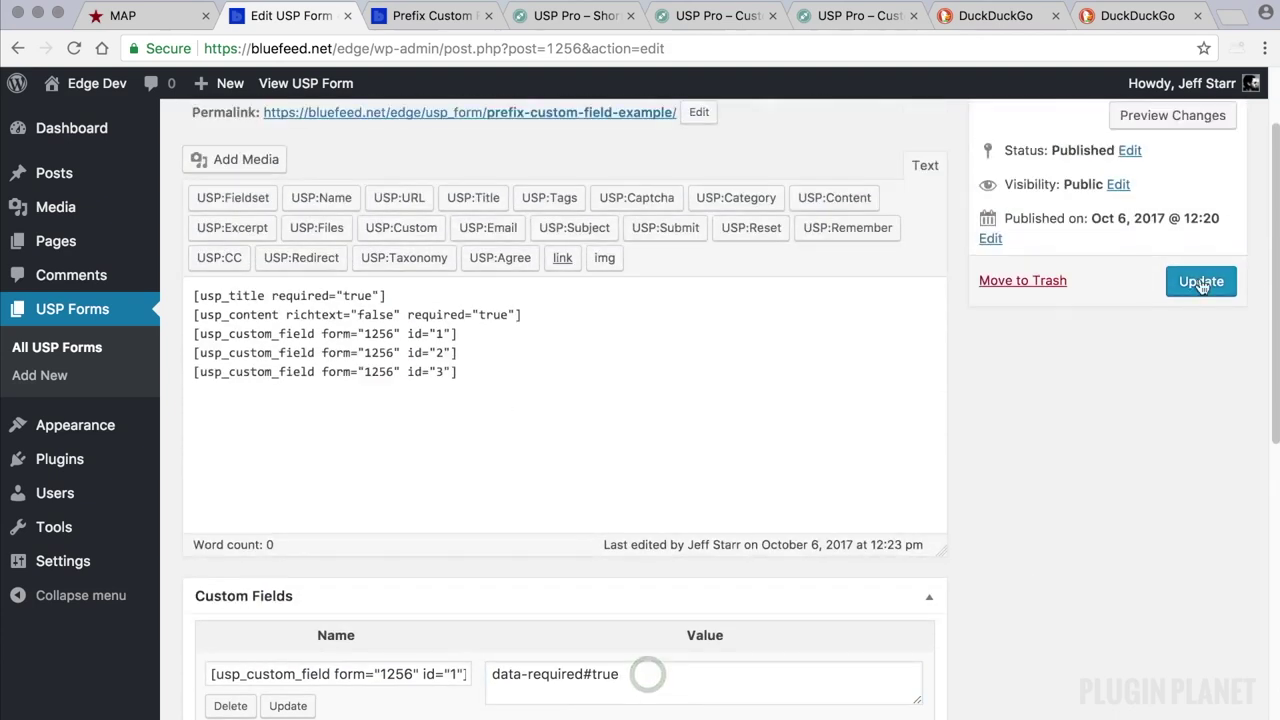
left_click(1200, 281)
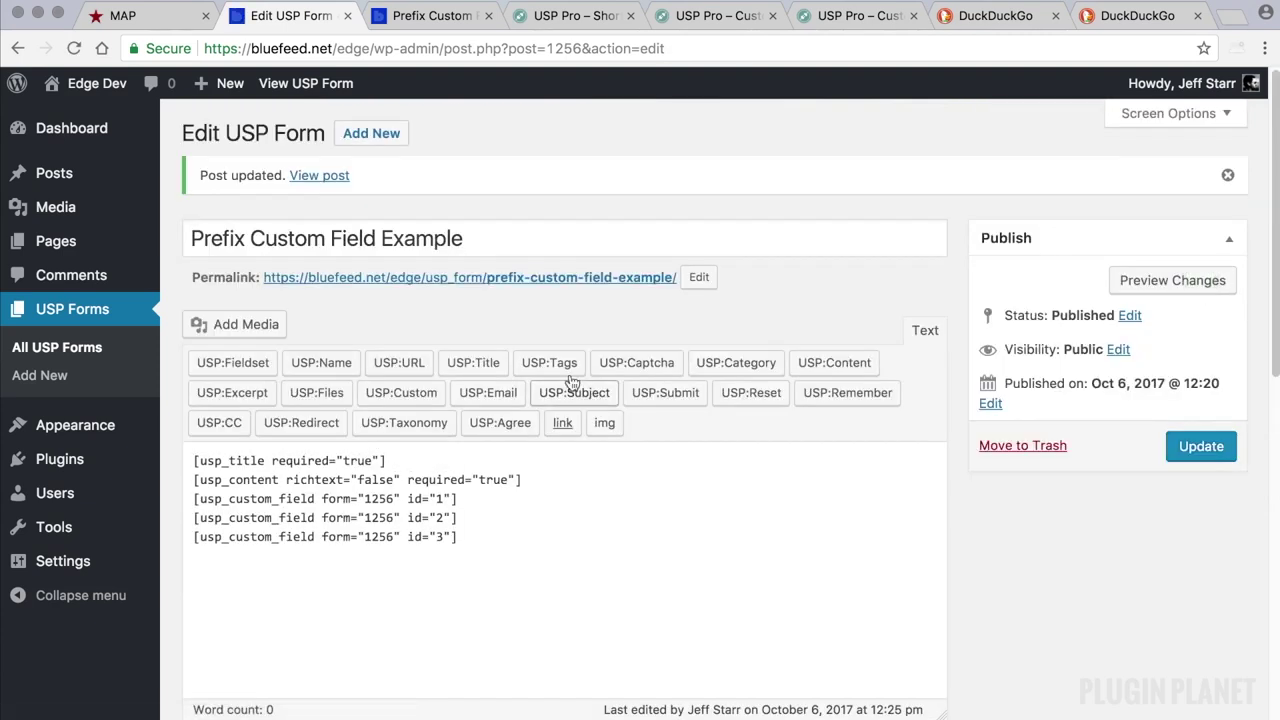
Reload the front-end form page without the success parameters in its URL and check the displayed fields
left_click(435, 16)
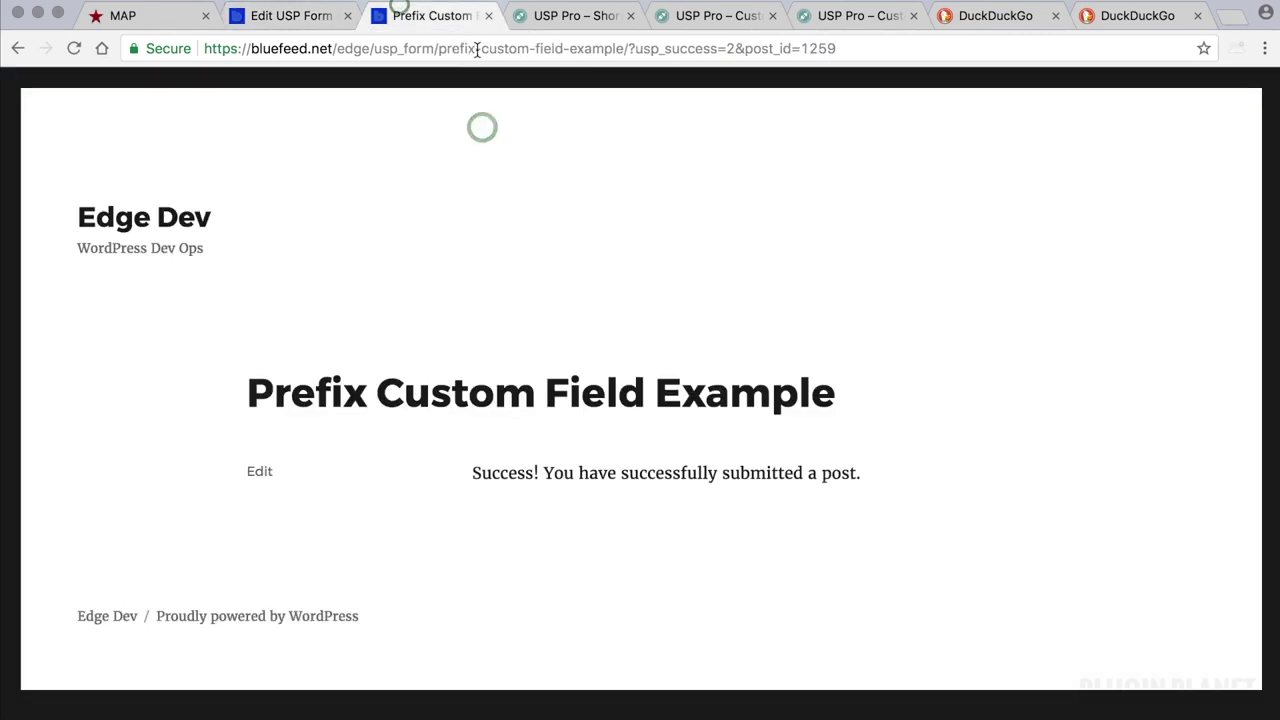
left_click_drag(628, 48, 836, 48)
key("BackSpace")
key("Return")
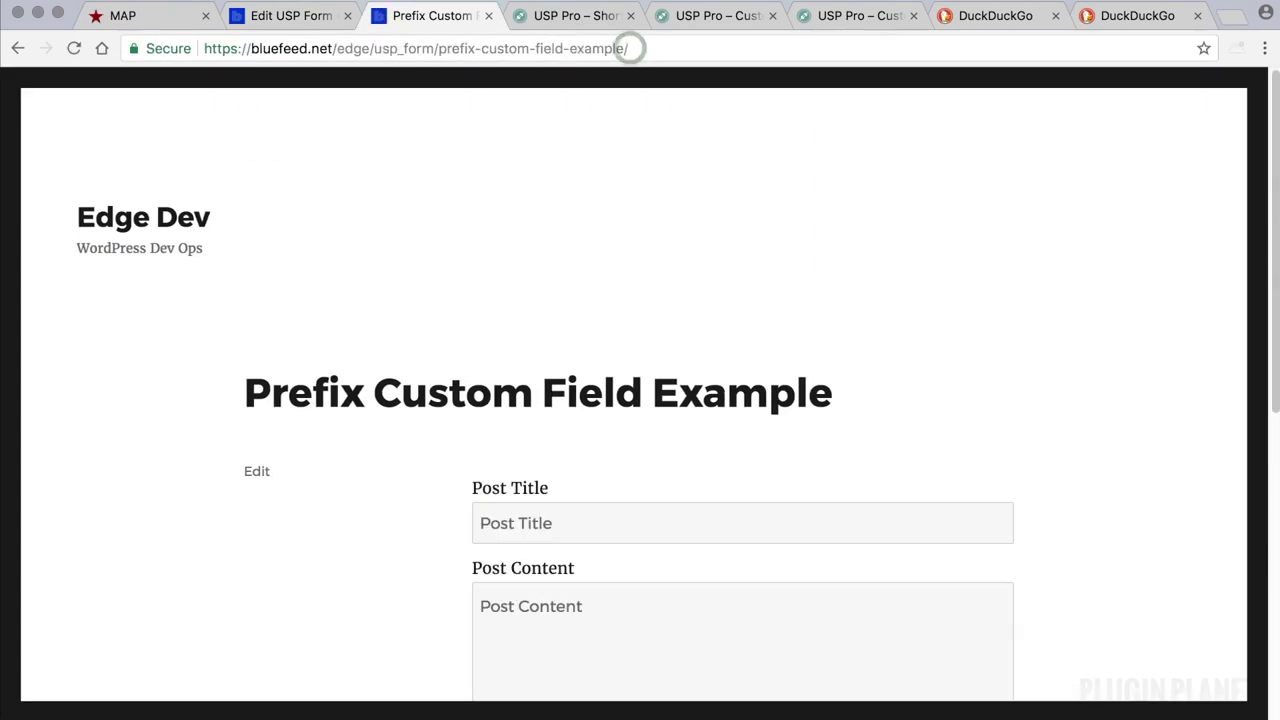
scroll(1234, 303, "down", 5)
scroll(1150, 315, "up", 2)
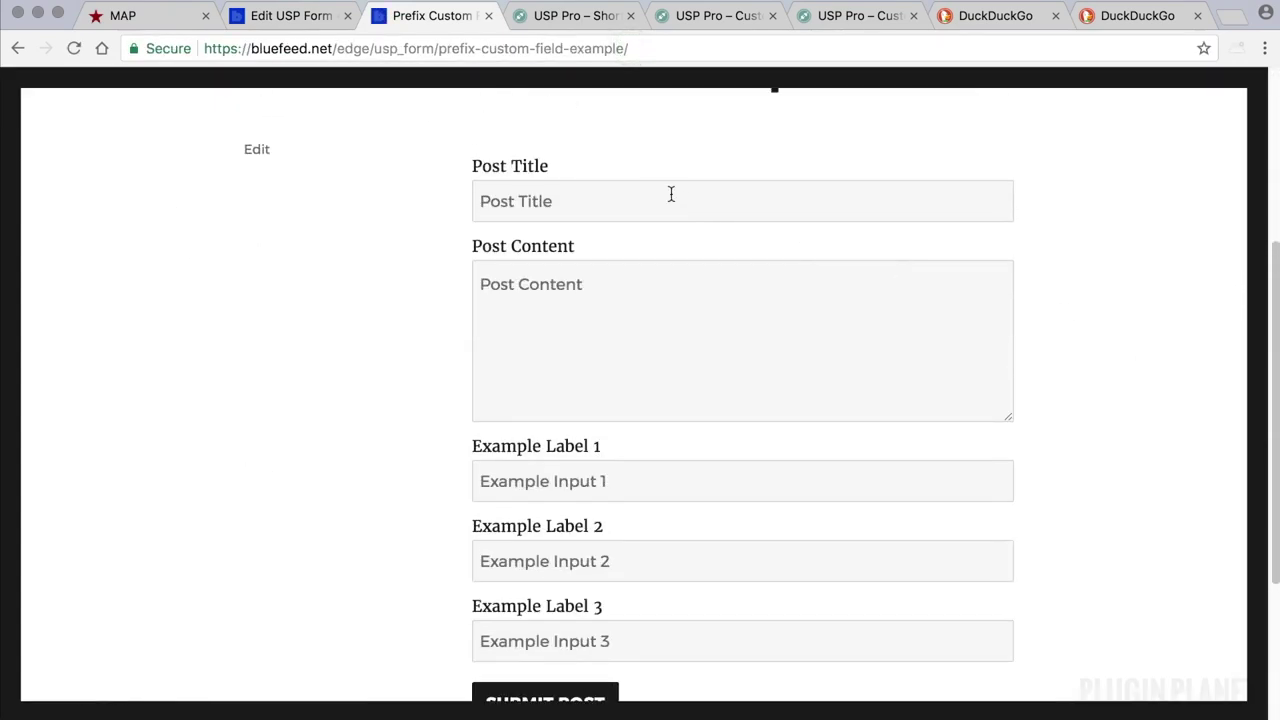
Enter "Test Post 3" as both the post title and the post content in the front-end form
left_click(656, 201)
type("Test ")
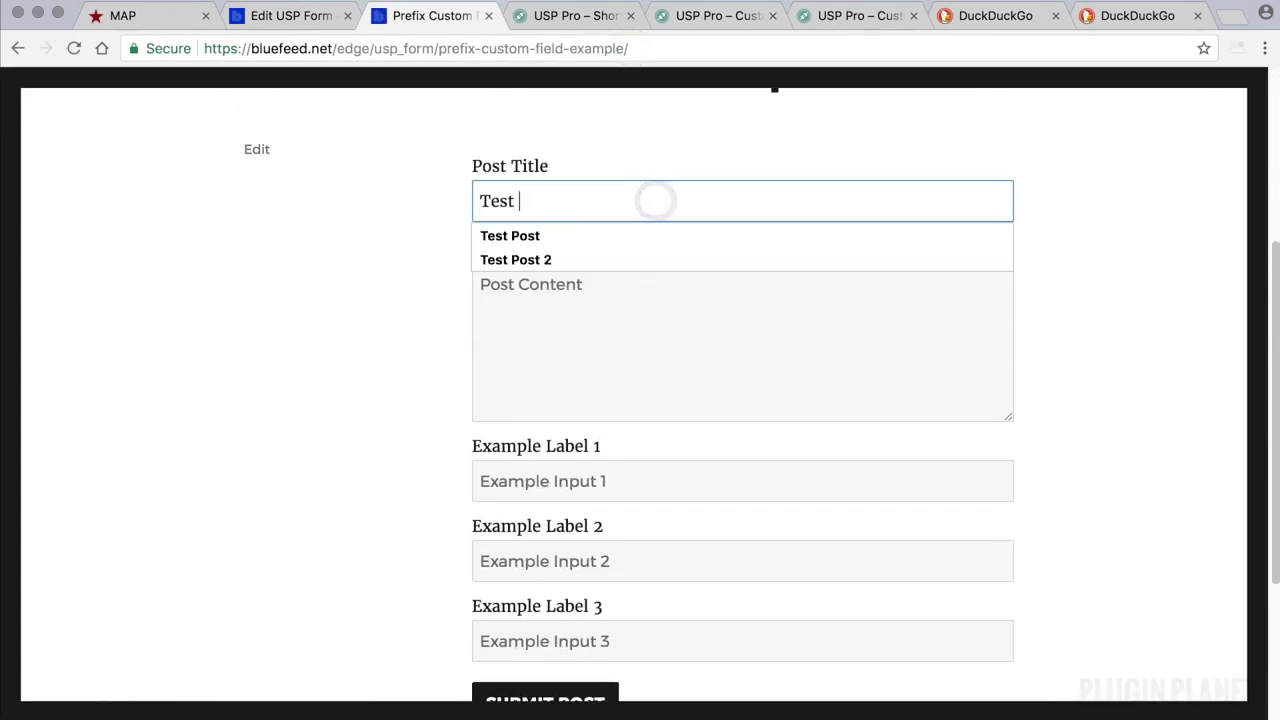
type("Post 3")
left_click_drag(597, 199, 420, 191)
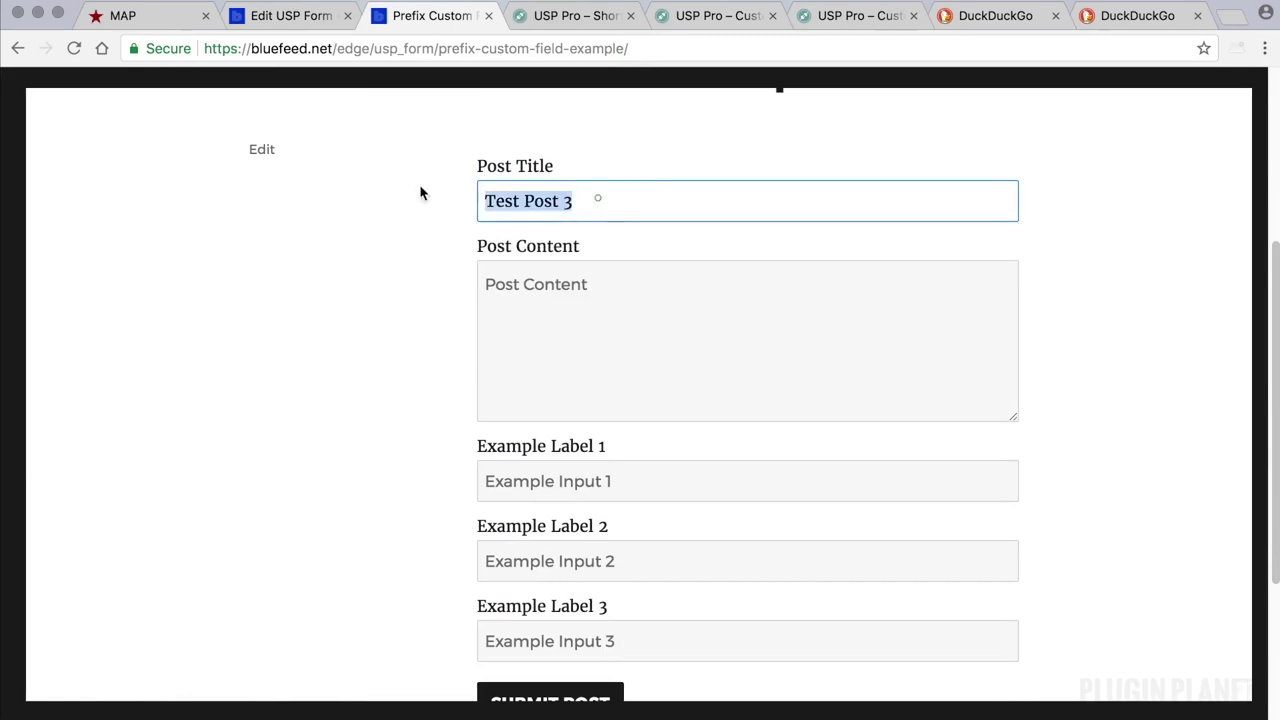
key("ctrl+c")
left_click(563, 311)
key("ctrl+v")
Enter CF1, CF2 and CF3 in the three example custom fields of the front-end form and submit the post
scroll(586, 389, "down", 2)
left_click(571, 386)
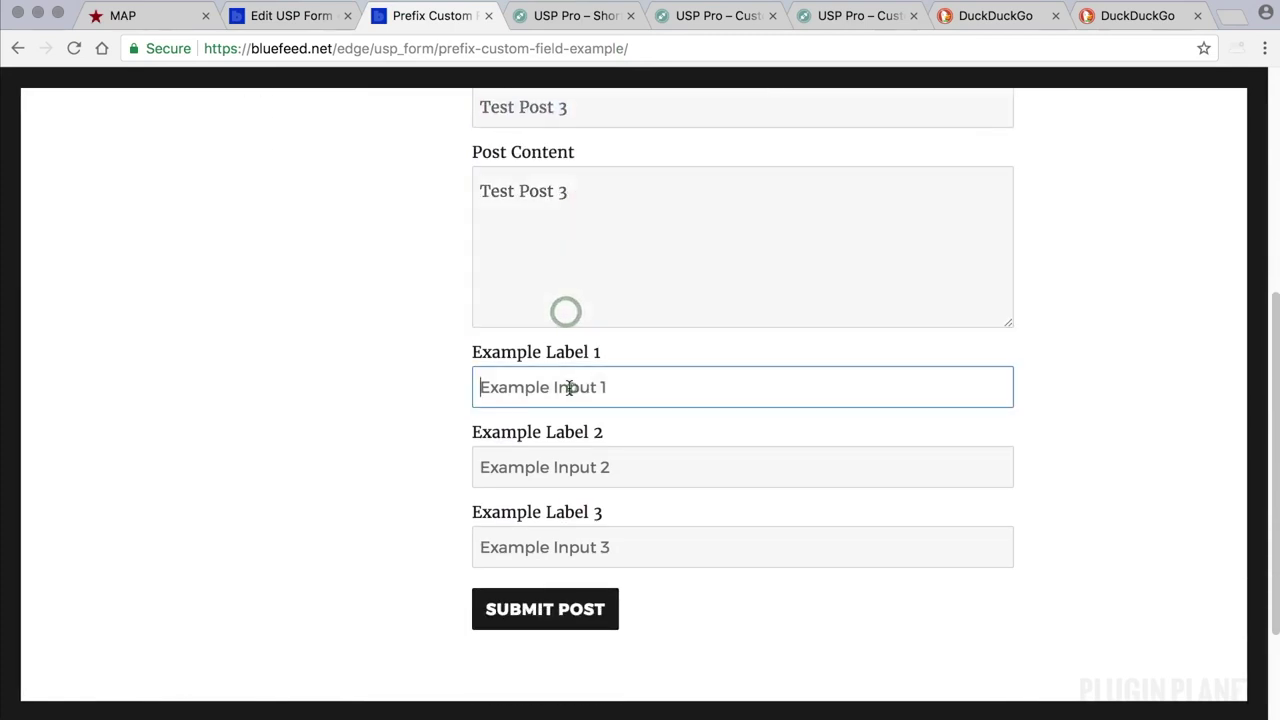
type("CF1")
left_click(533, 455)
type("C")
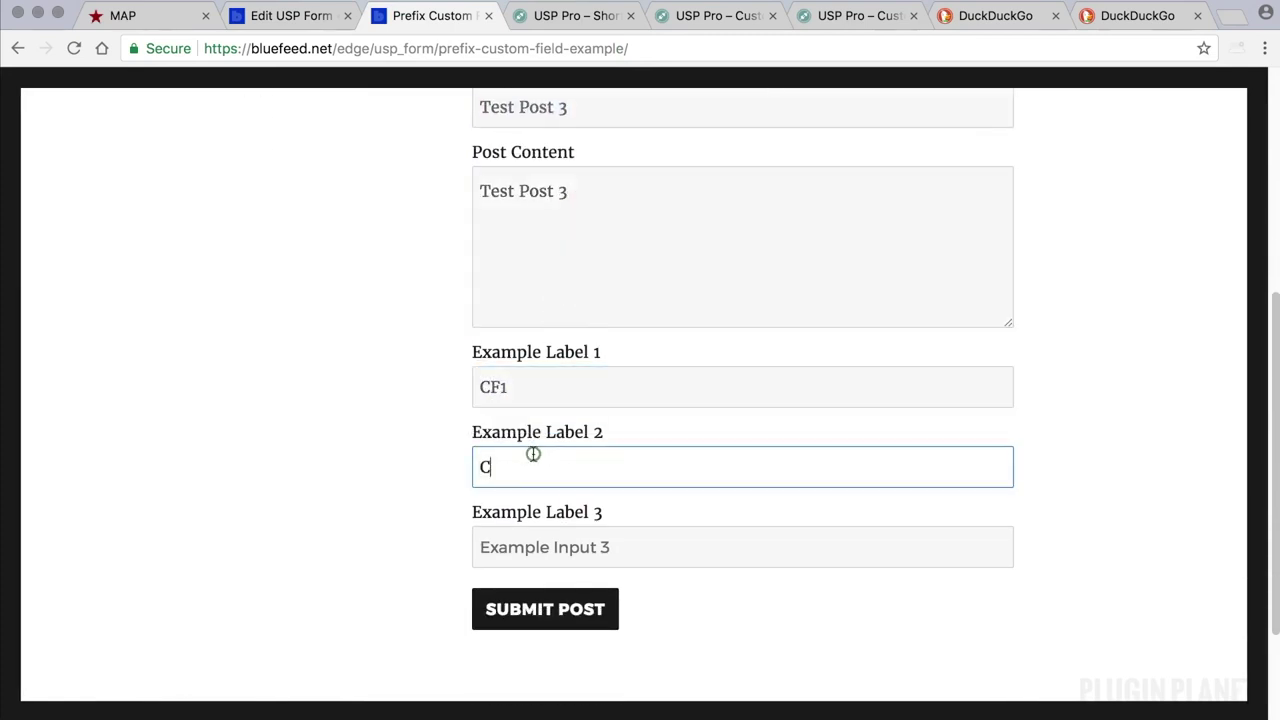
type("F2")
left_click(551, 535)
type("CF3")
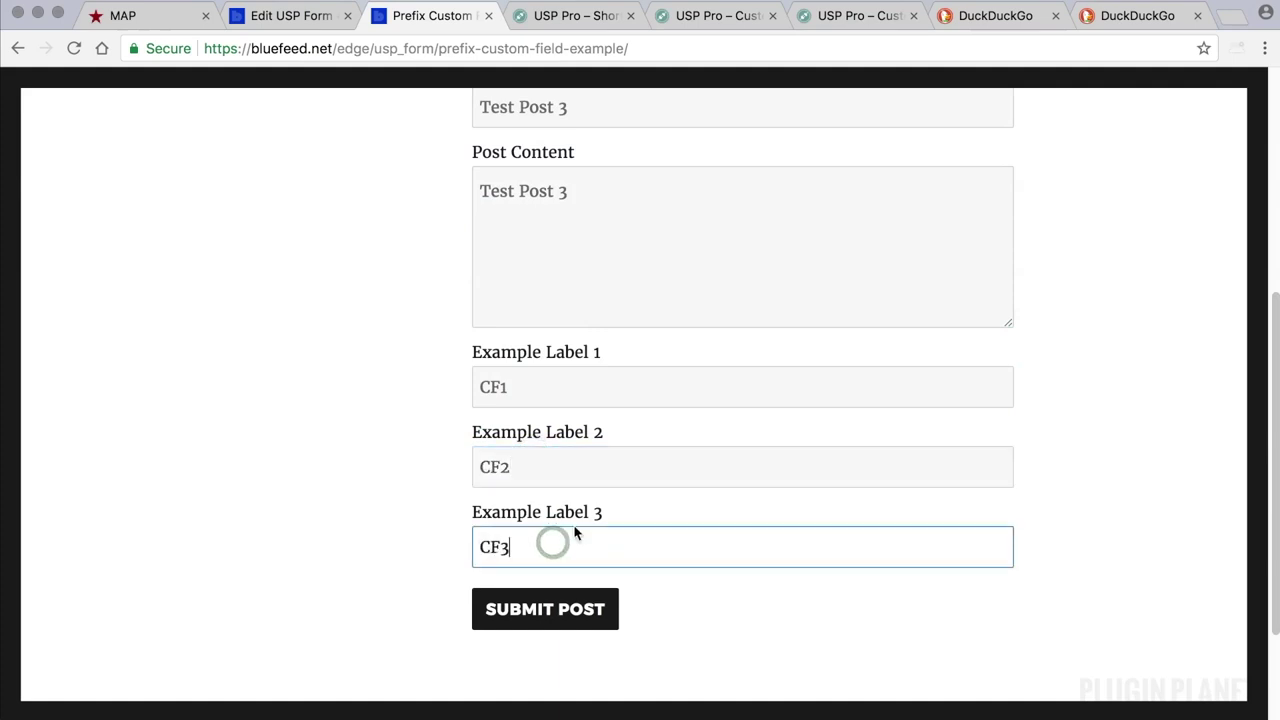
left_click(308, 475)
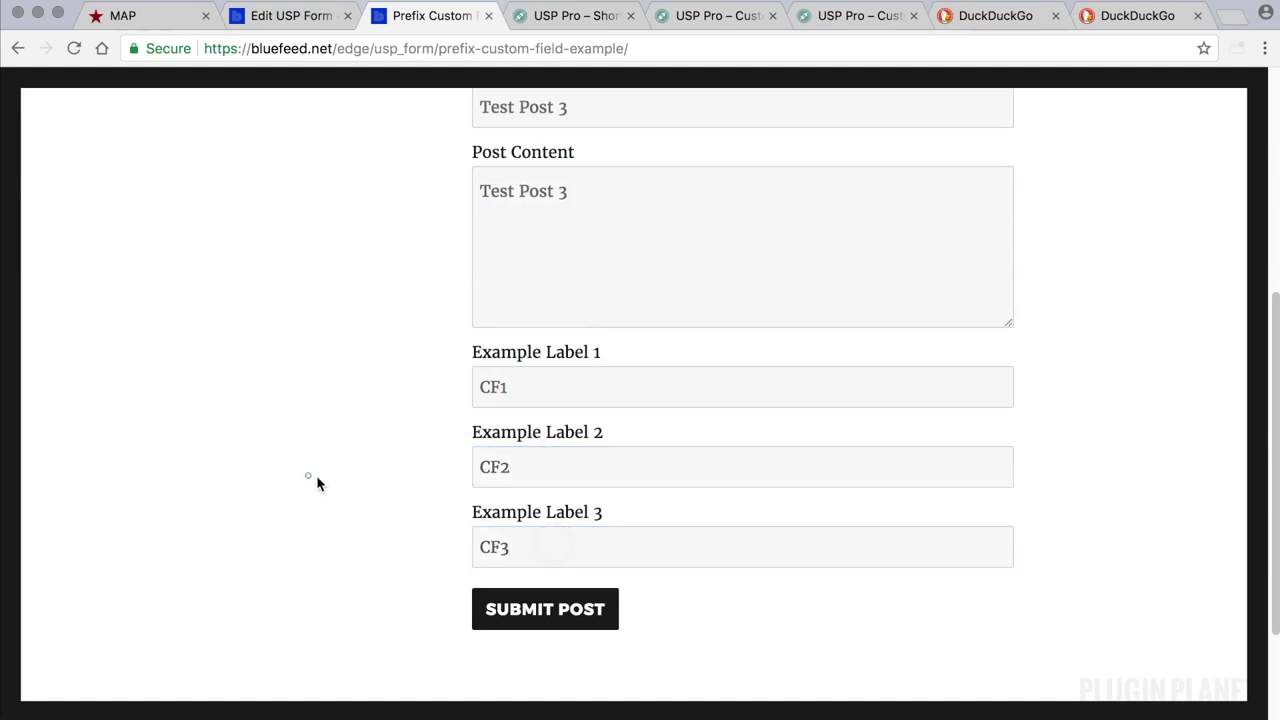
left_click(543, 621)
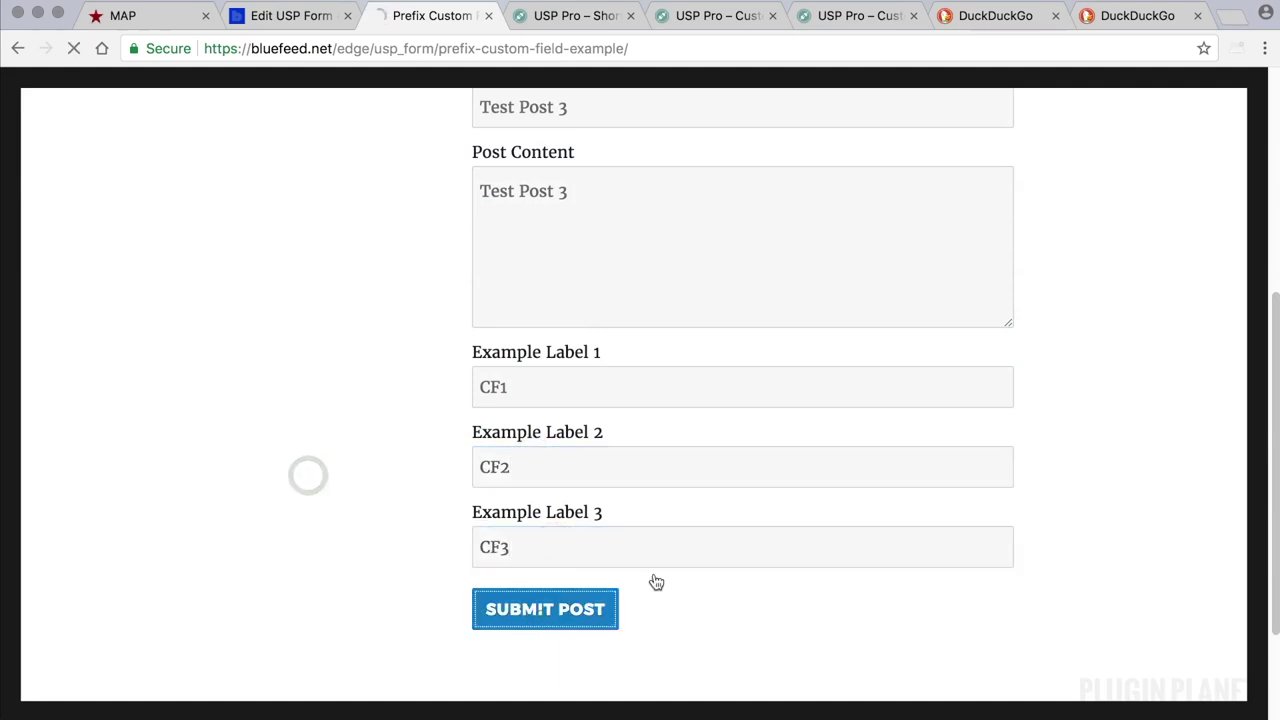
Open the submitted draft "Test Post 3" in the dashboard and check the values of its three numbered custom fields
left_click(290, 16)
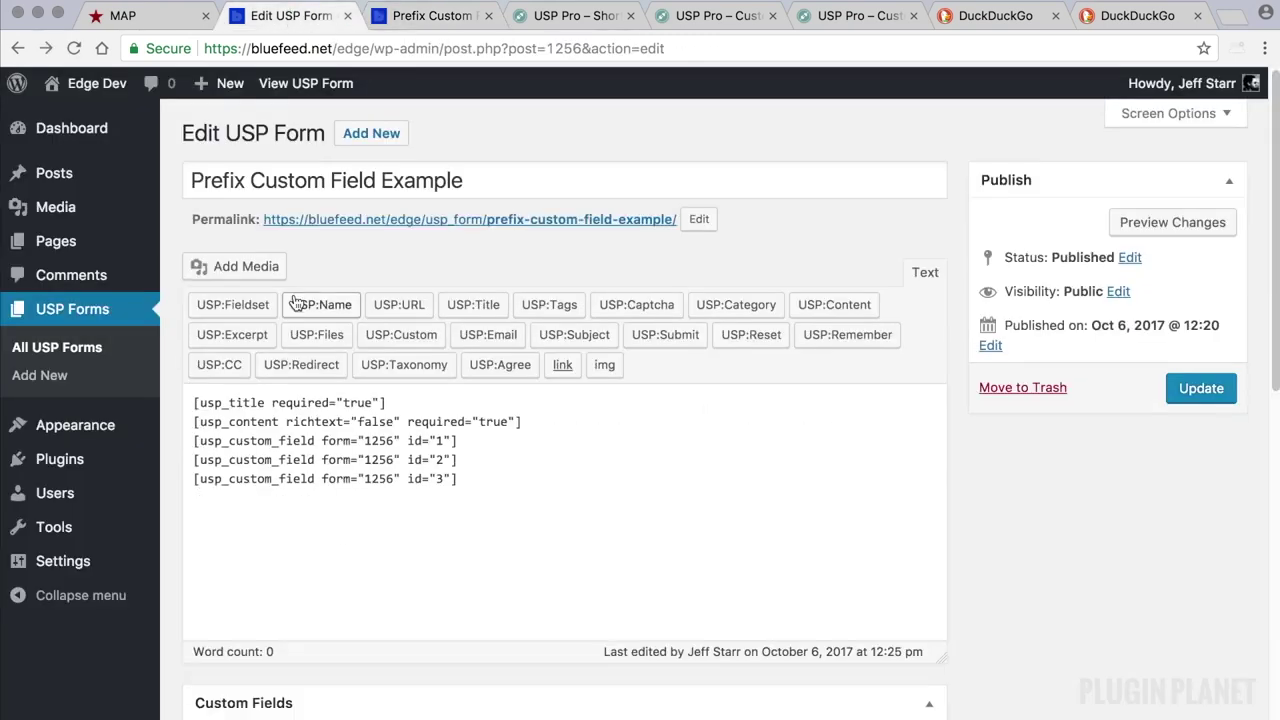
left_click(88, 178)
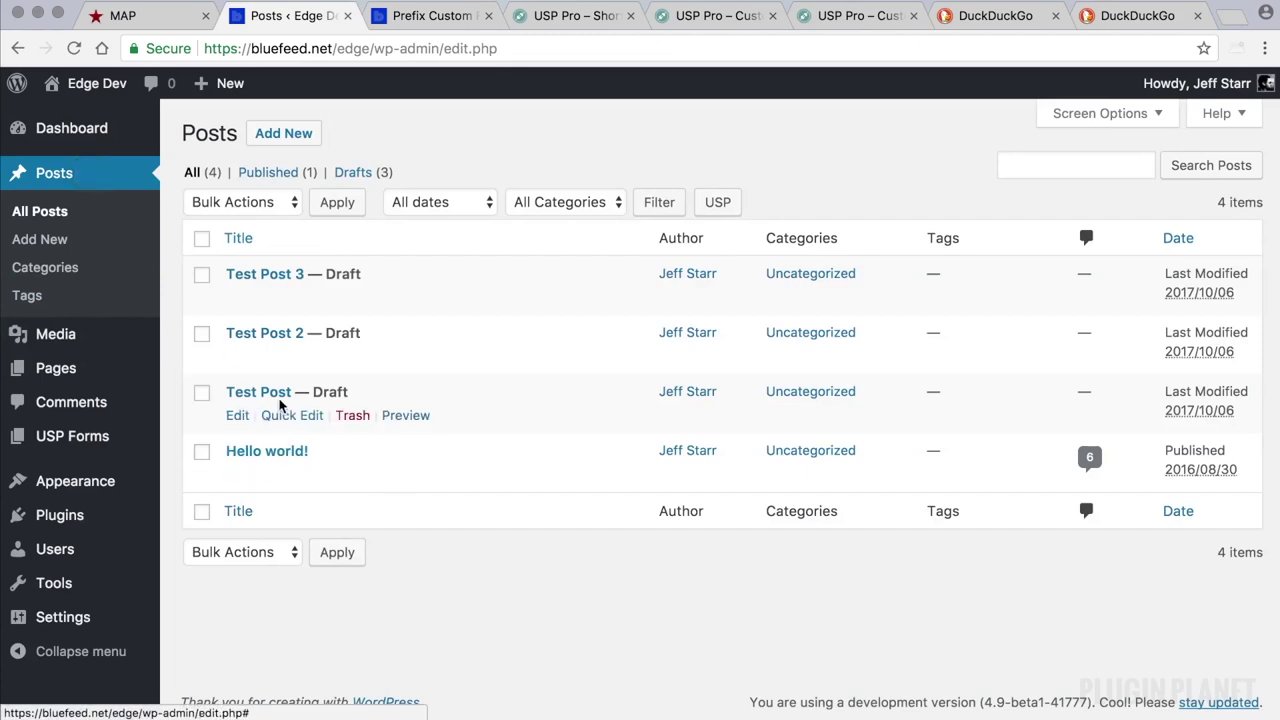
left_click(280, 274)
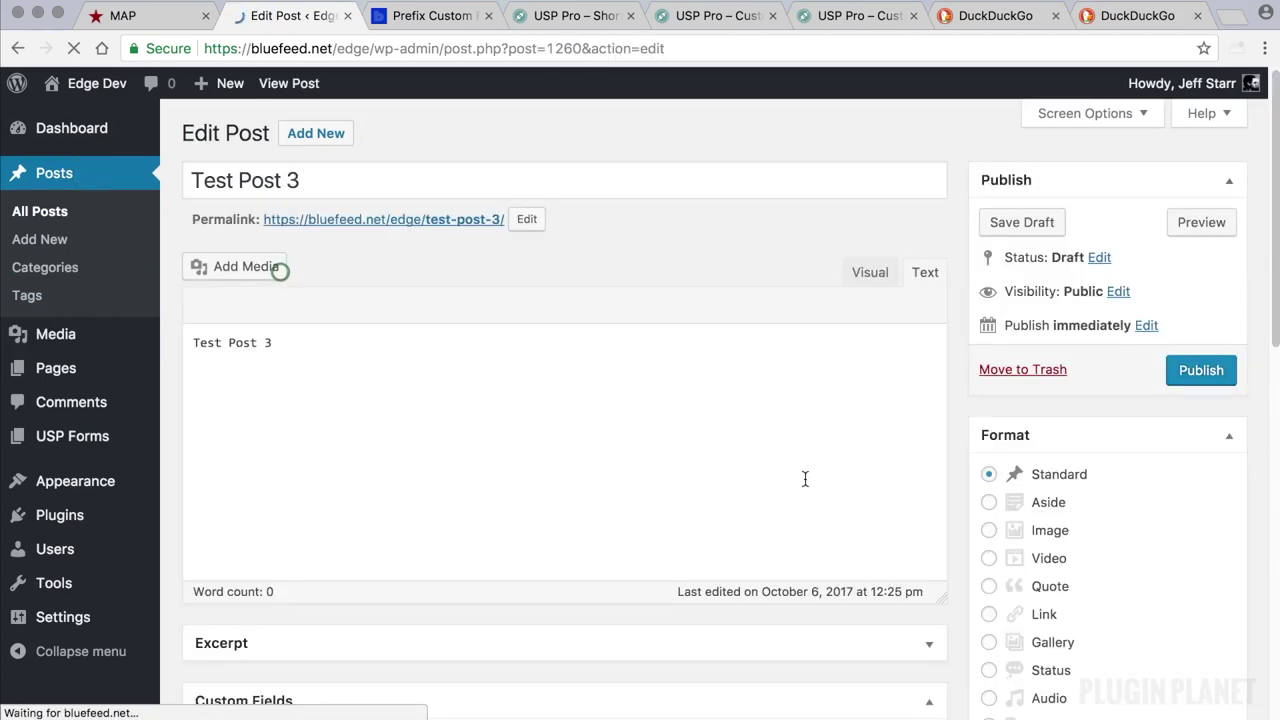
scroll(805, 479, "down", 6)
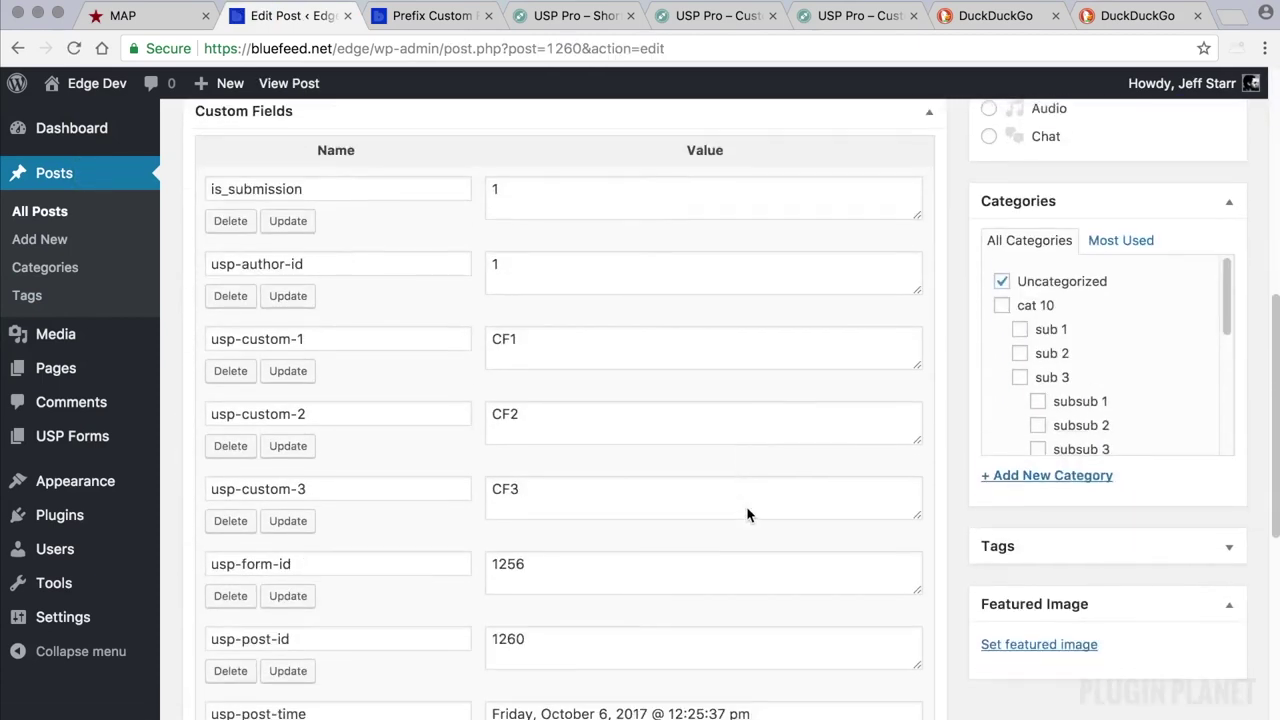
scroll(746, 514, "down", 1)
double_click(543, 307)
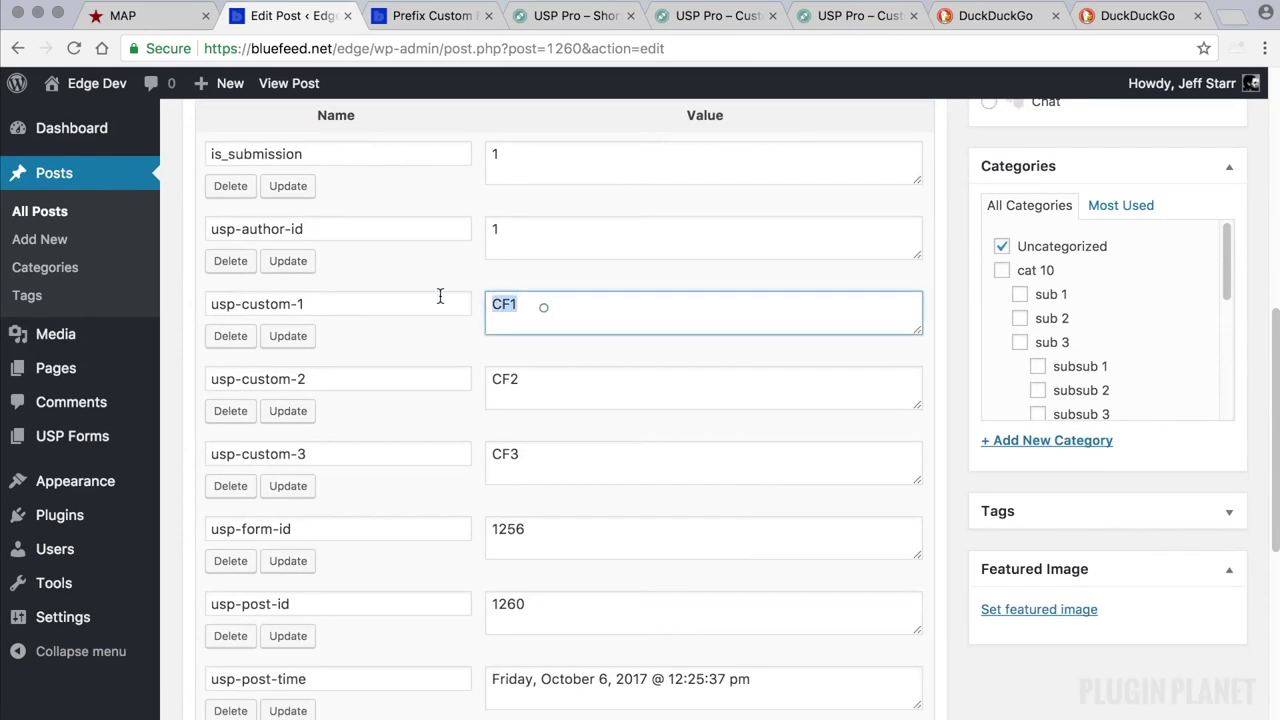
double_click(524, 377)
double_click(520, 451)
Examine the prefix and the remaining part of the names of Test Post 3's three custom fields
left_click_drag(319, 302, 208, 300)
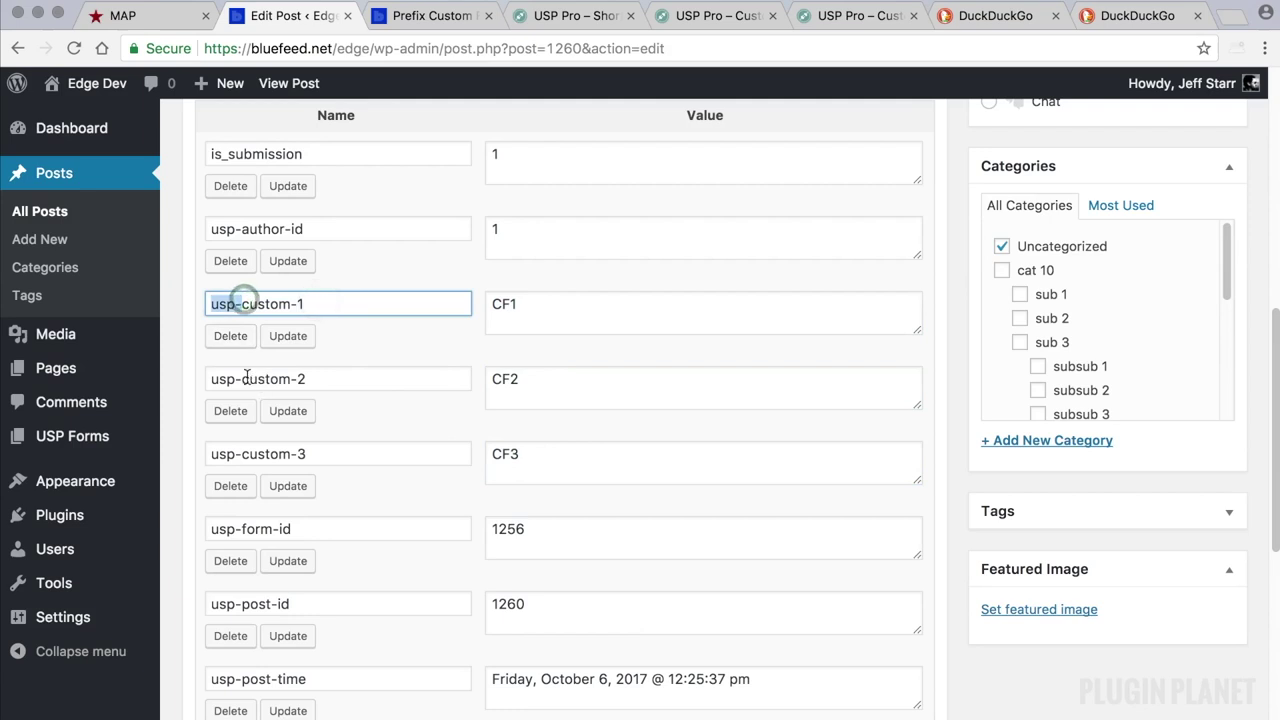
left_click_drag(246, 377, 207, 377)
left_click_drag(243, 453, 185, 452)
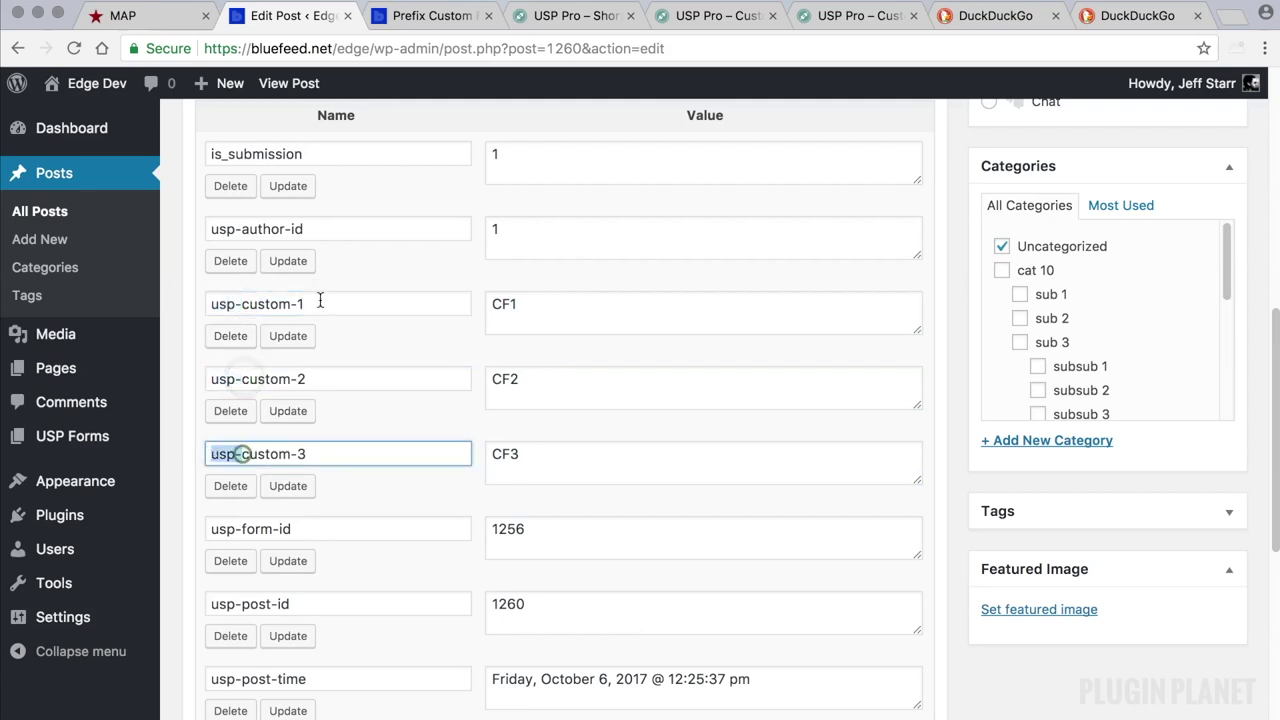
left_click_drag(320, 300, 241, 300)
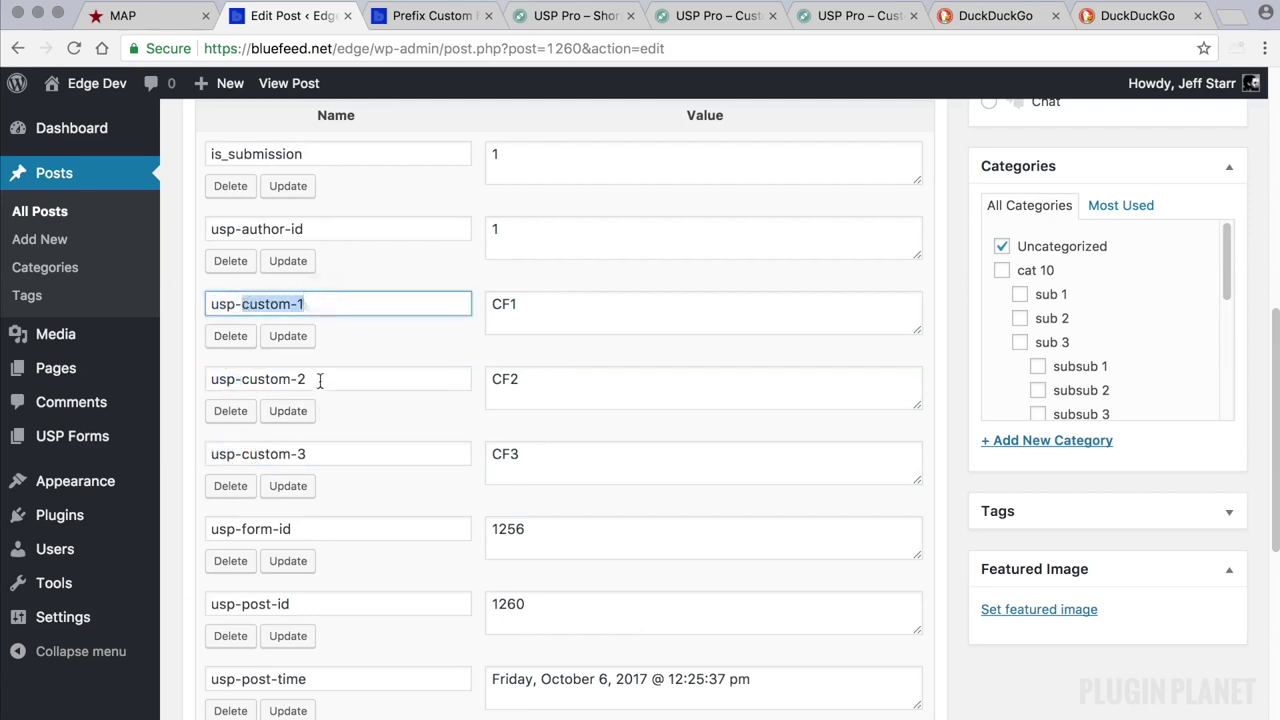
left_click_drag(320, 381, 255, 377)
left_click_drag(312, 453, 268, 452)
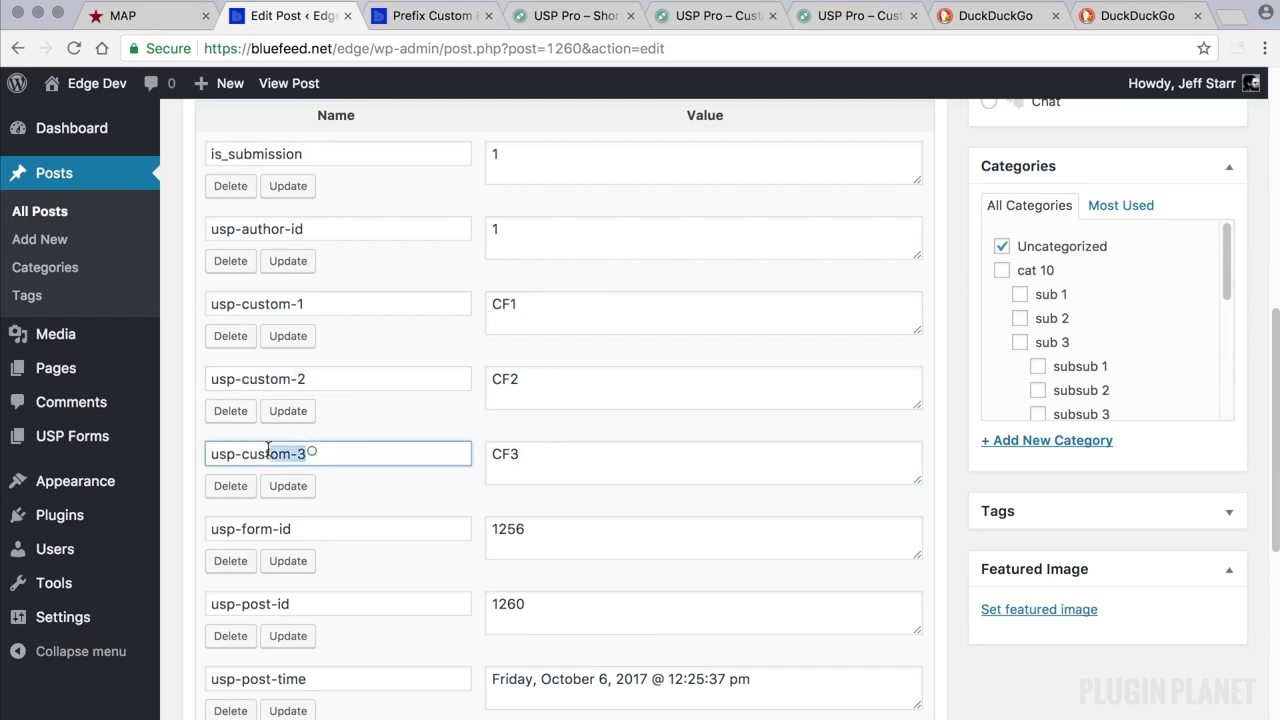
left_click_drag(327, 300, 174, 298)
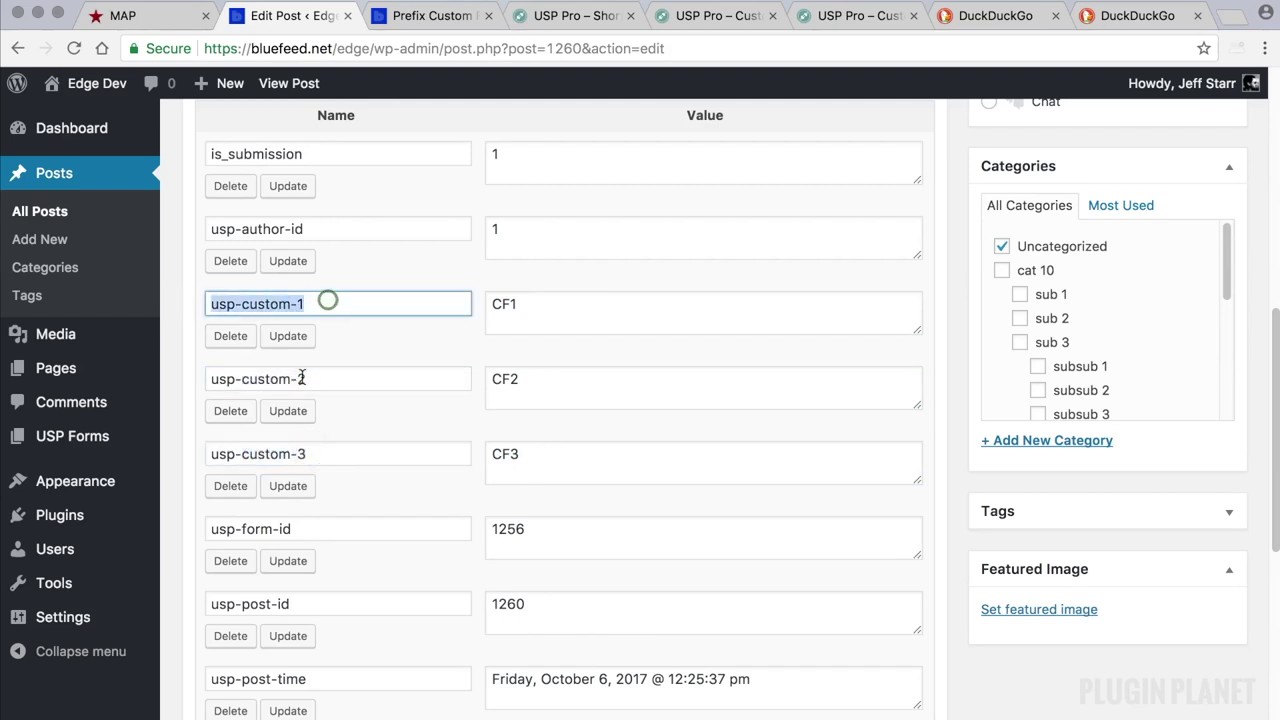
left_click_drag(303, 378, 208, 378)
left_click_drag(316, 452, 208, 452)
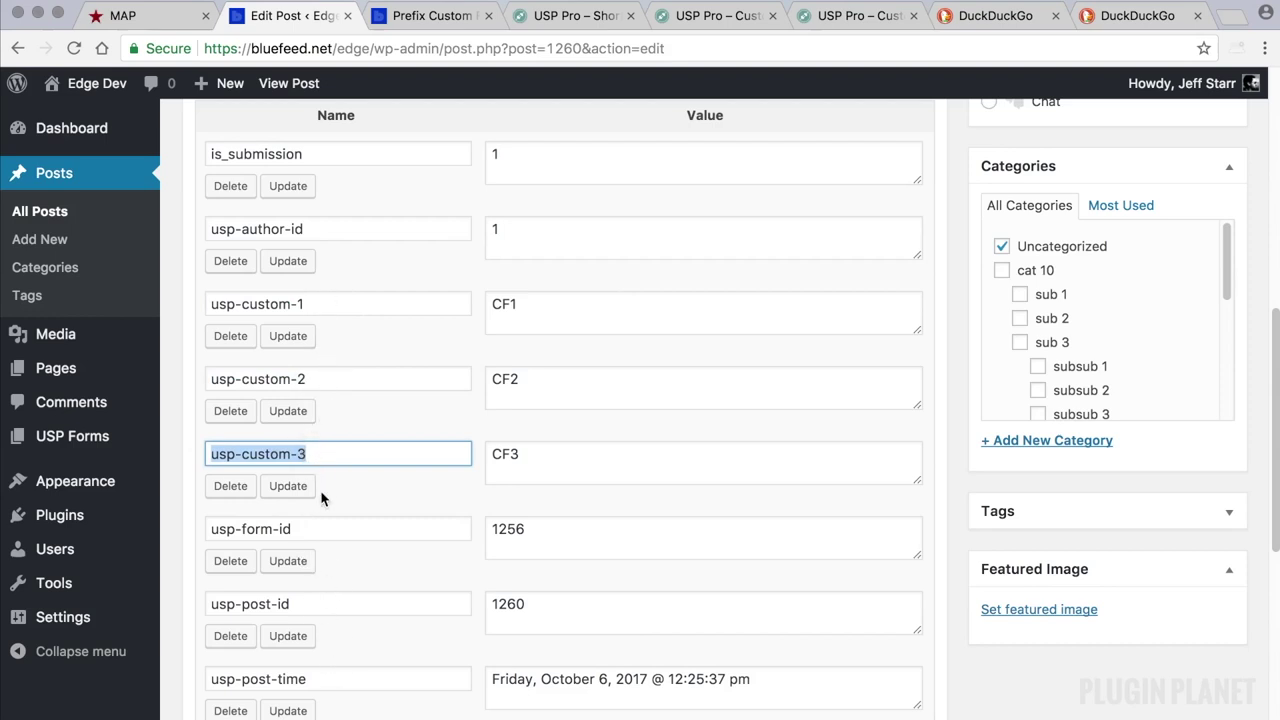
scroll(336, 423, "up", 1)
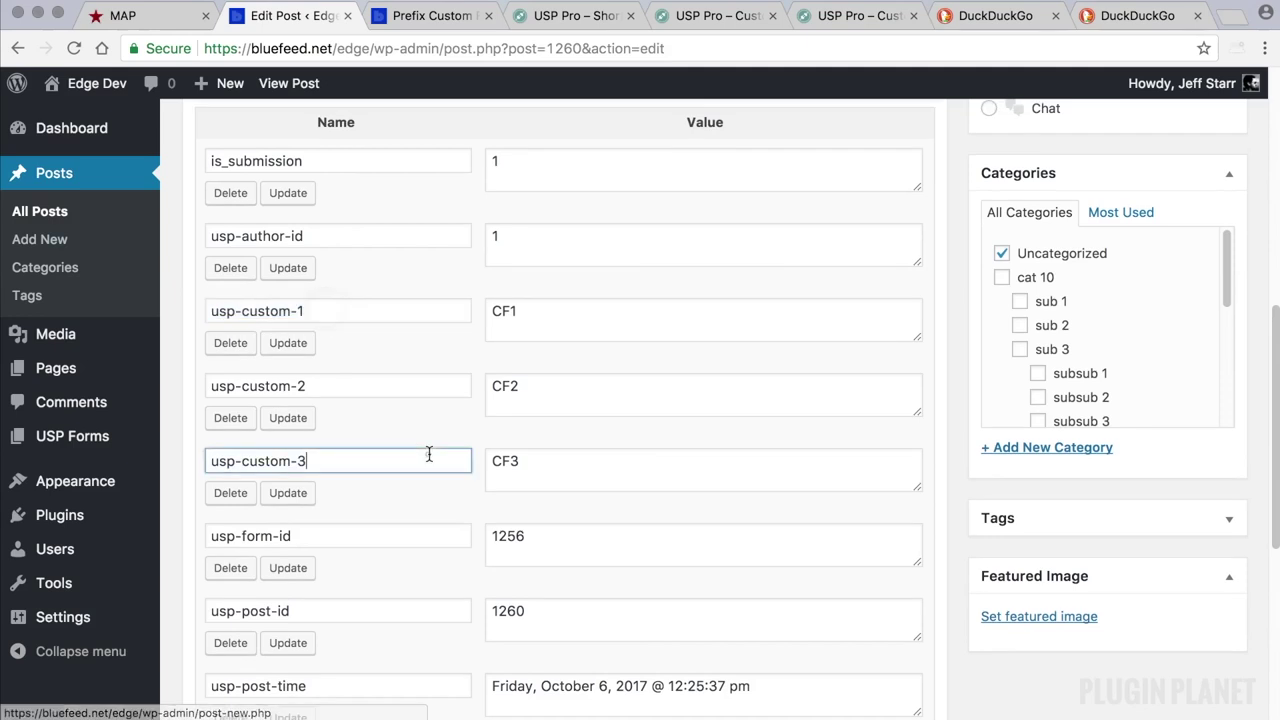
left_click(428, 452)
left_click(334, 312)
triple_click(334, 312)
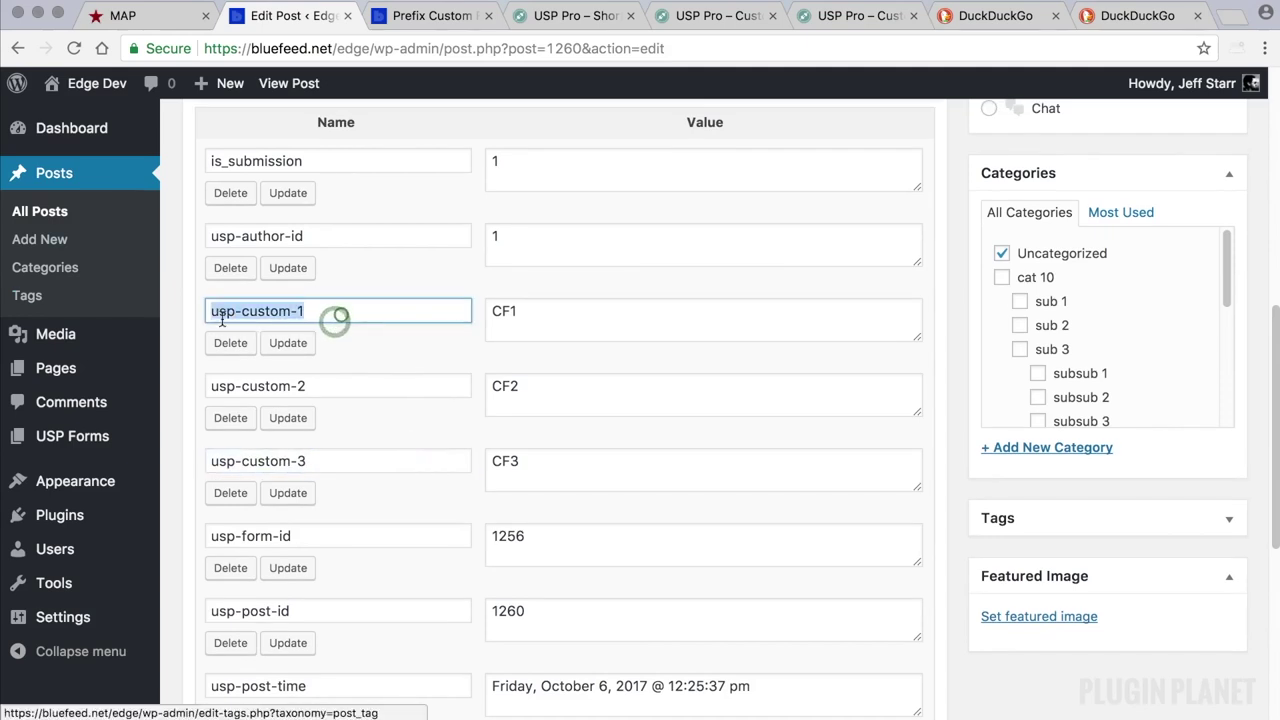
Open the first draft, "Test Post", for comparison and check the name of its custom-prefixed field
left_click(60, 211)
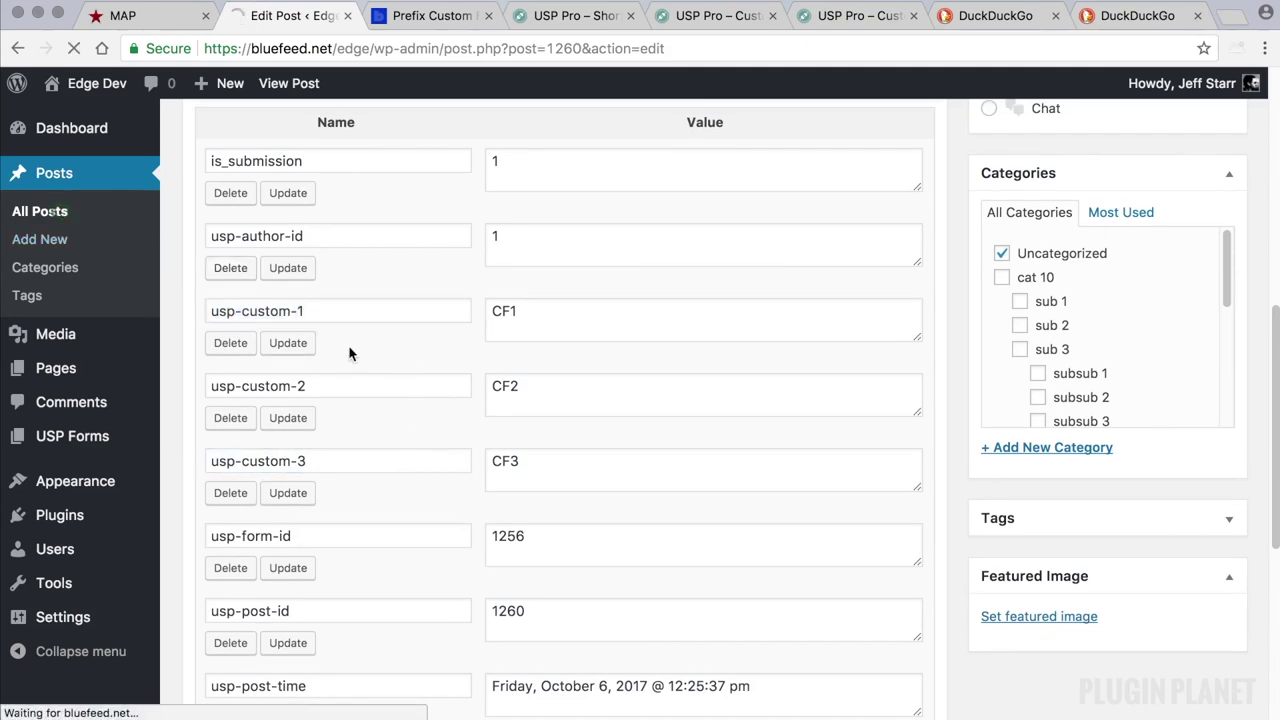
left_click(257, 391)
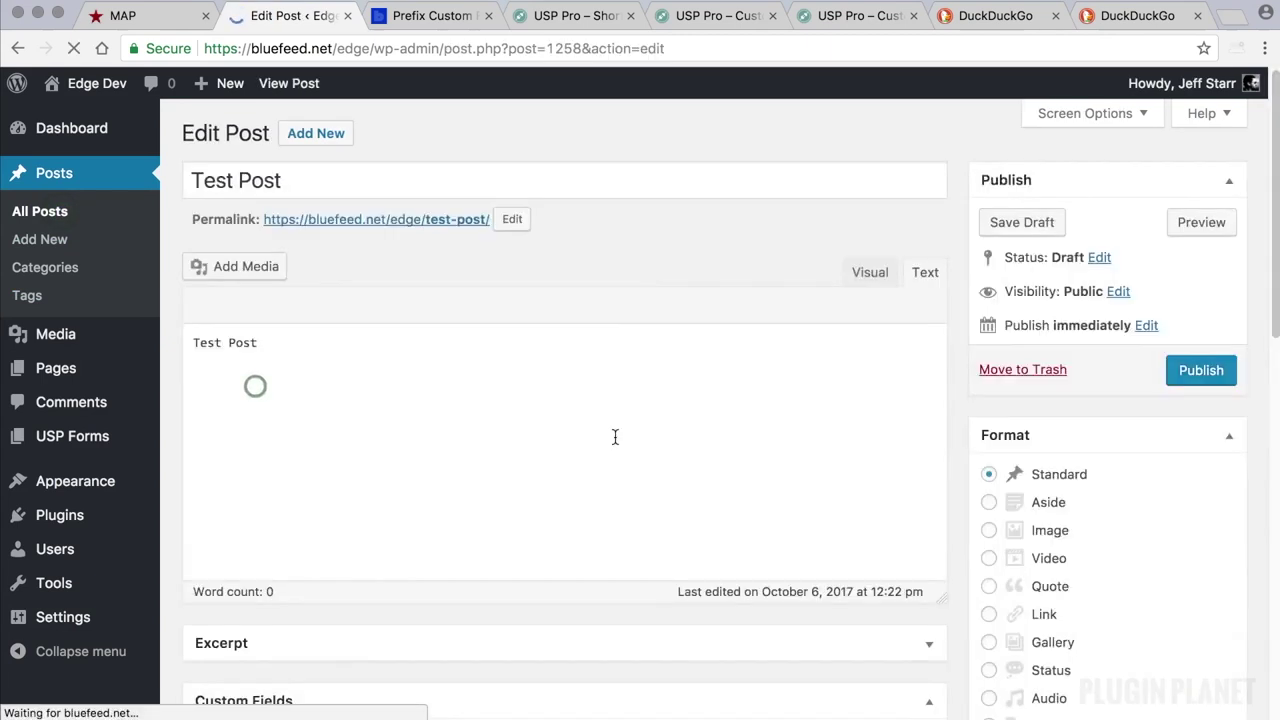
scroll(614, 437, "down", 5)
left_click_drag(309, 449, 355, 450)
left_click(309, 446)
left_click(357, 450)
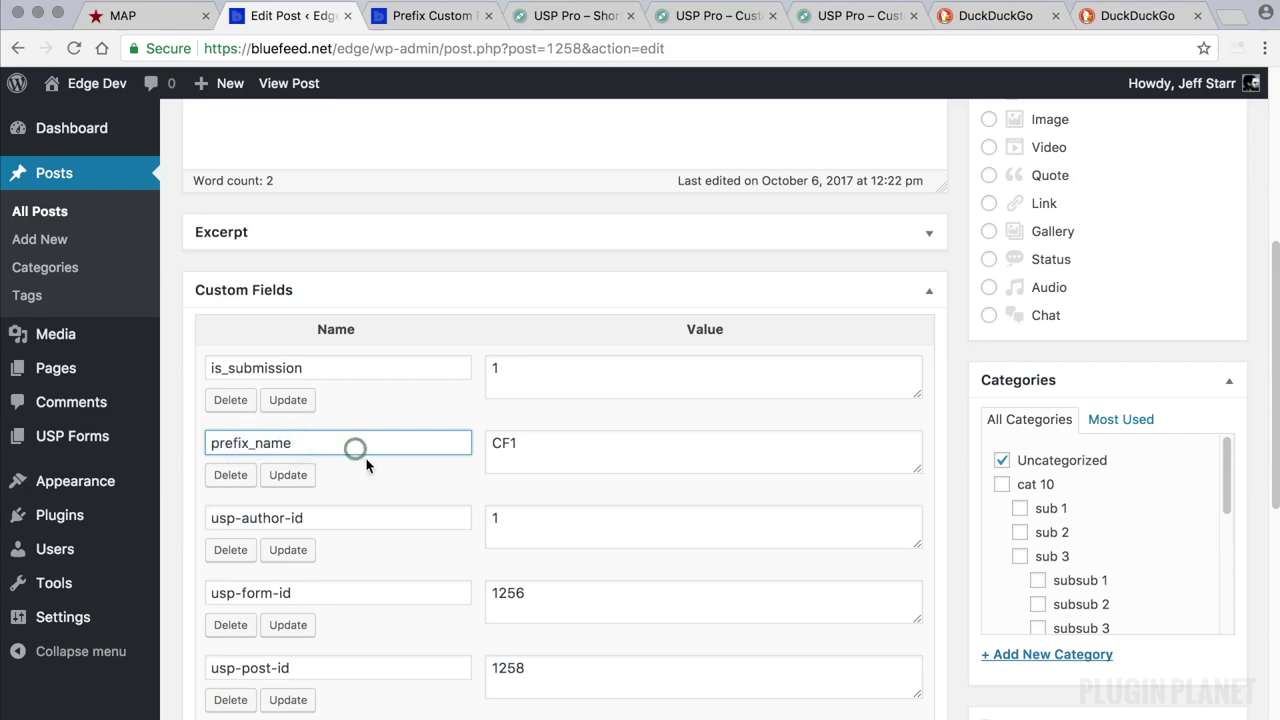
Open the Prefix Custom Field Example form for editing and append "|name#prefix_" to the first custom field's value
left_click(433, 12)
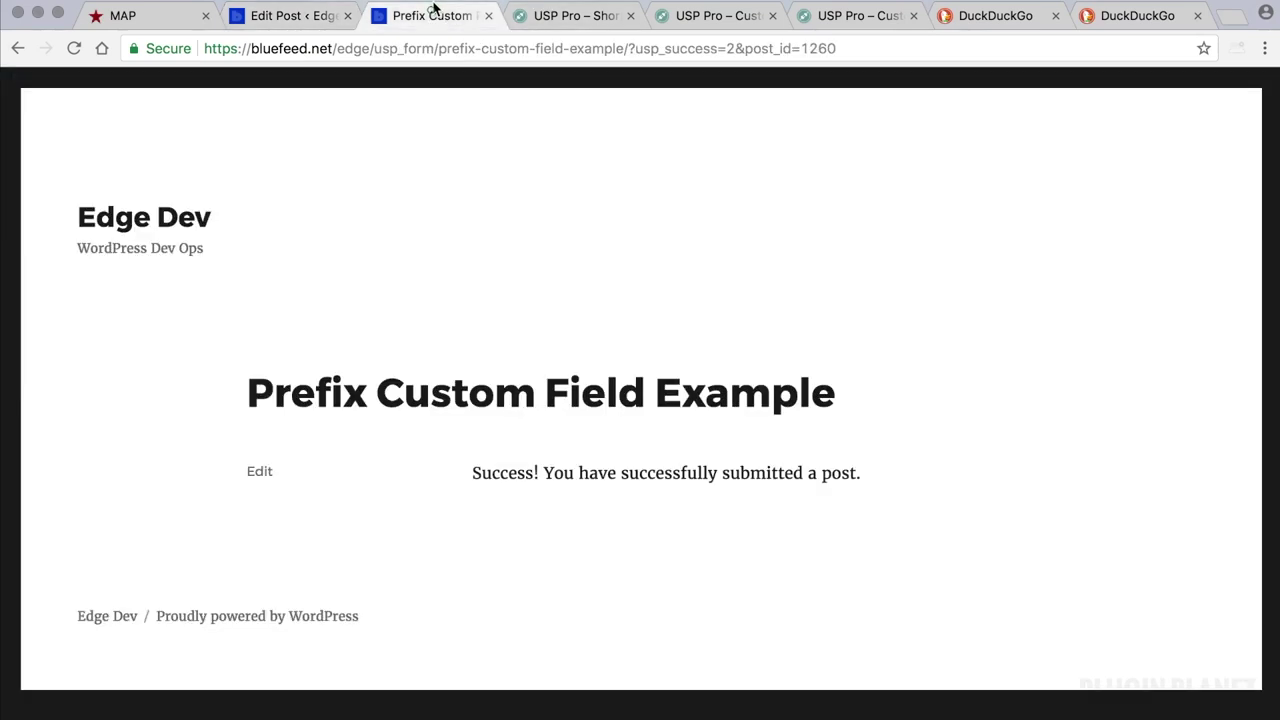
left_click(292, 15)
left_click(72, 436)
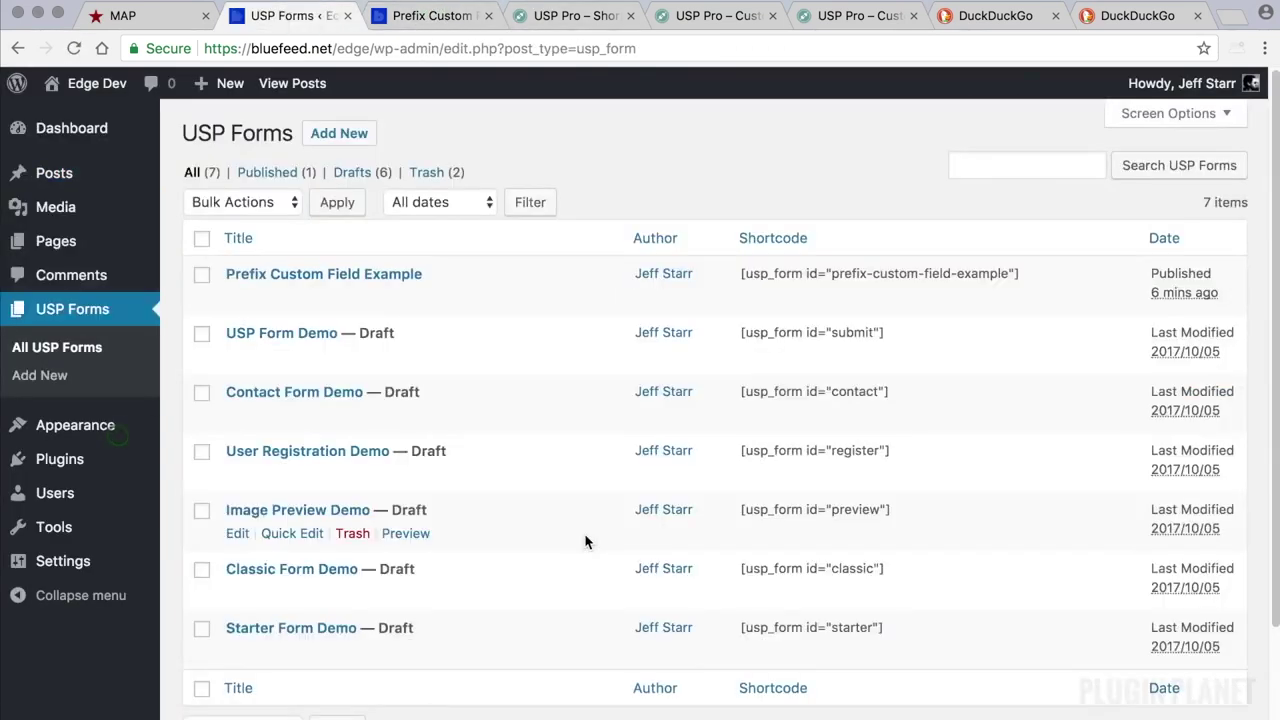
left_click(329, 275)
scroll(994, 454, "down", 5)
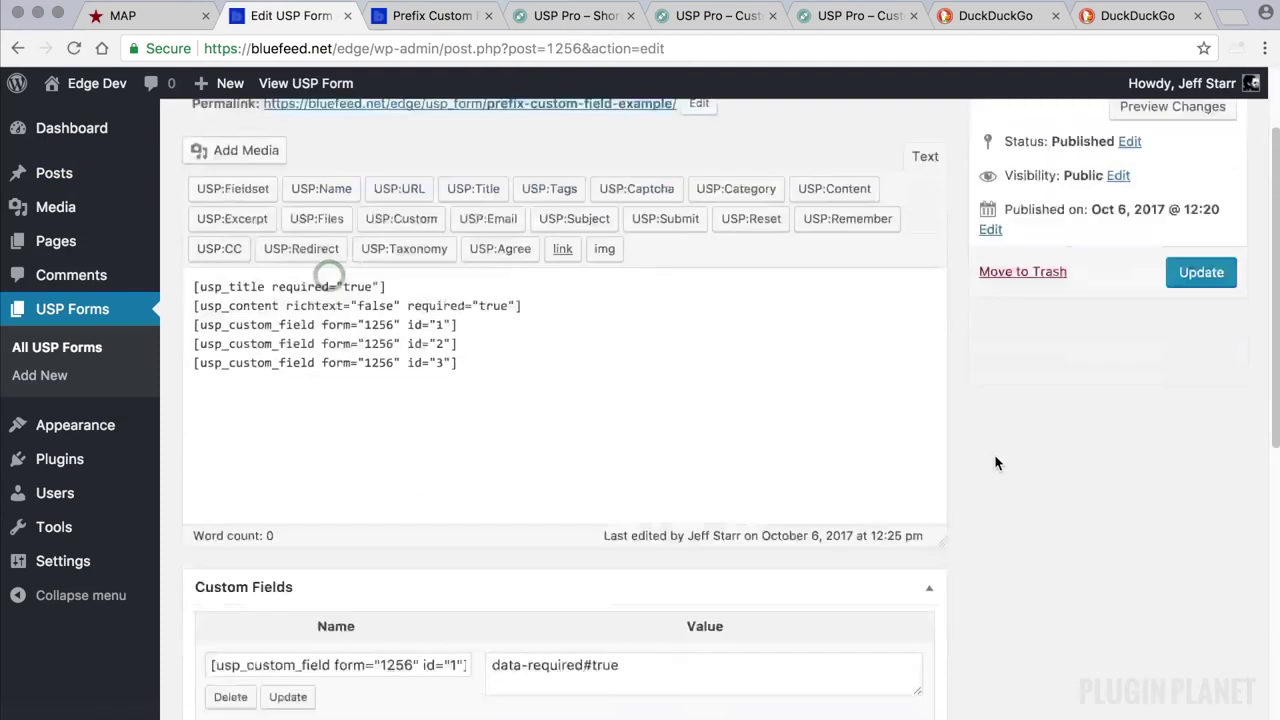
left_click(655, 422)
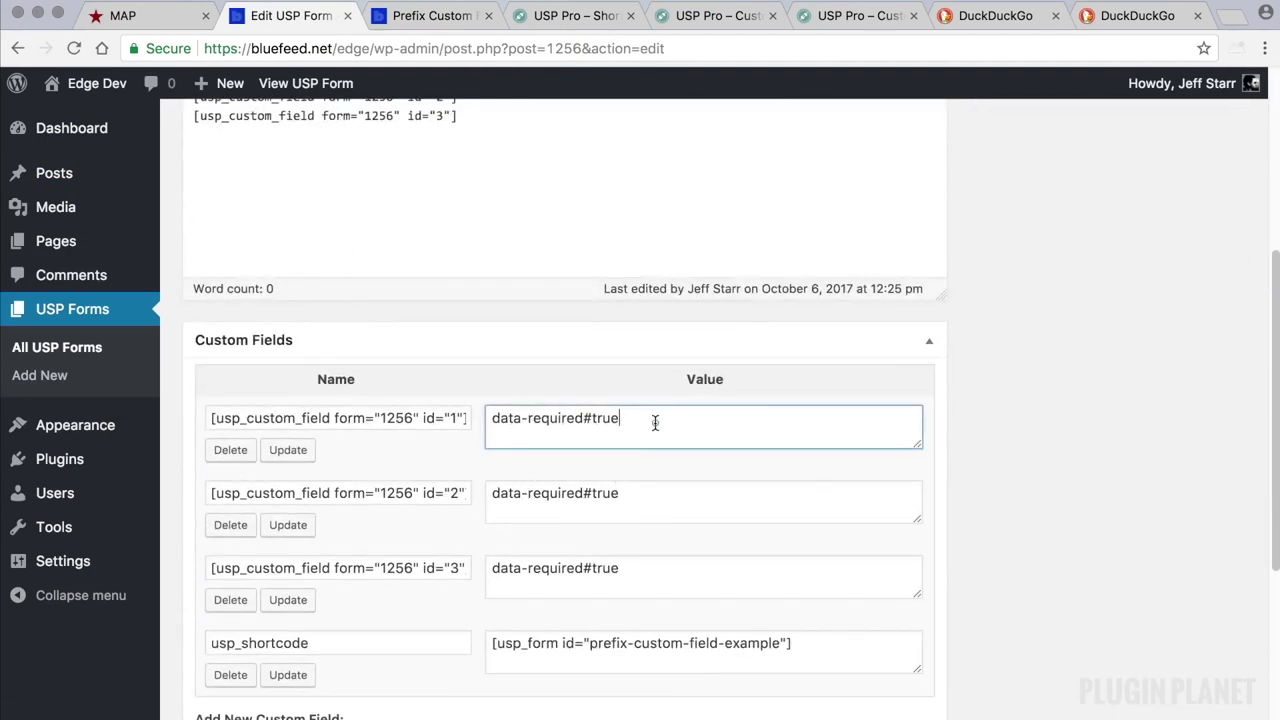
type("|name#prefix_")
Open the USP Pro Advanced settings in a separate browser tab and find the Custom Field Prefix section
right_click(114, 563)
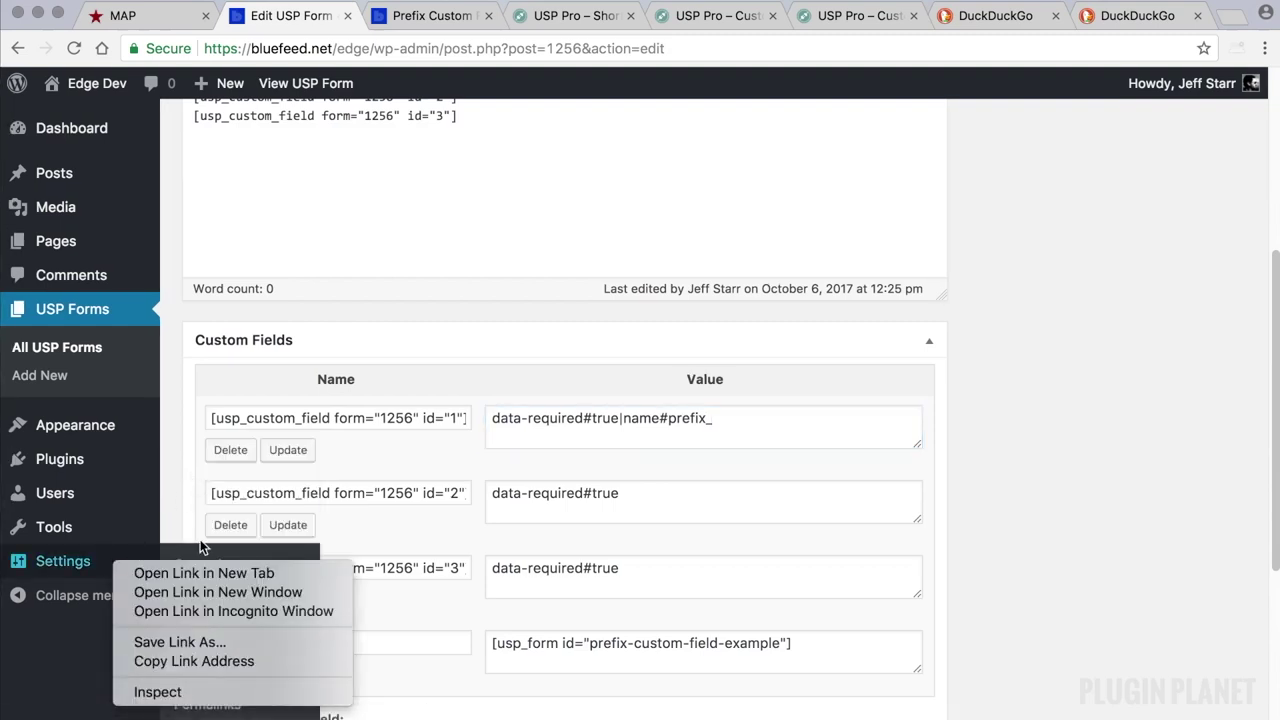
left_click(219, 573)
left_click(396, 15)
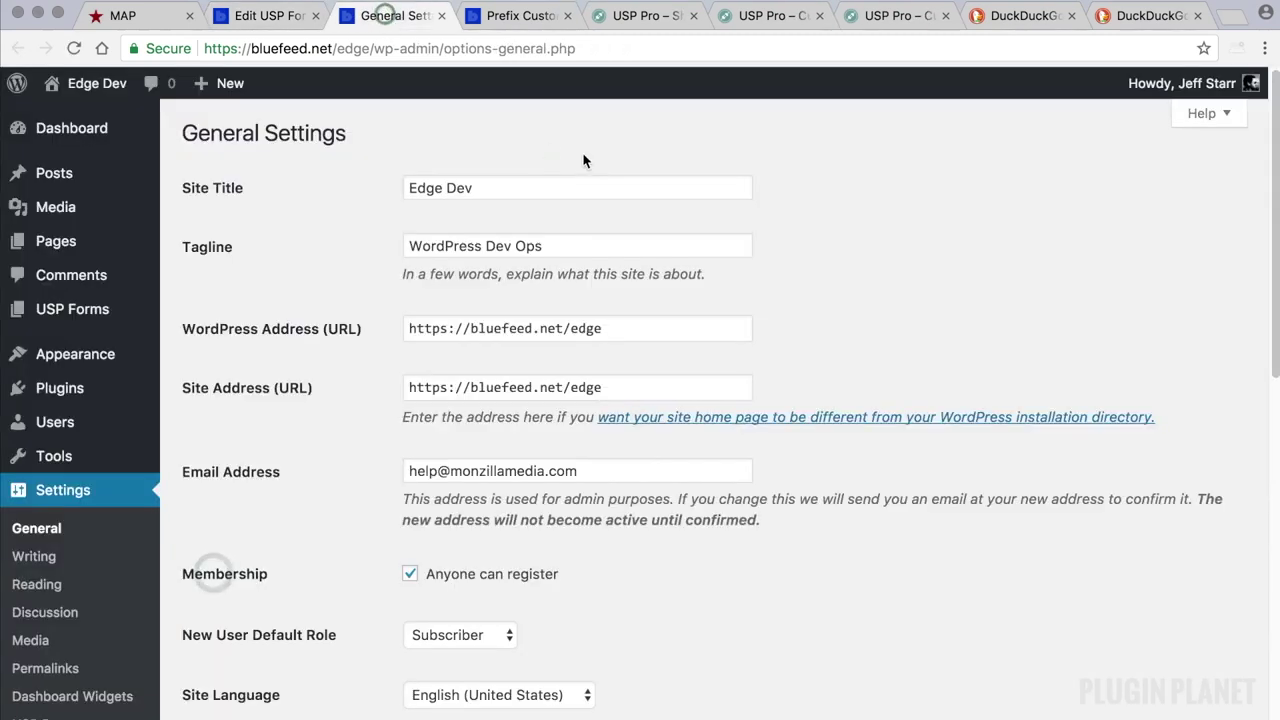
scroll(545, 186, "down", 1)
scroll(163, 529, "up", 2)
scroll(100, 691, "down", 5)
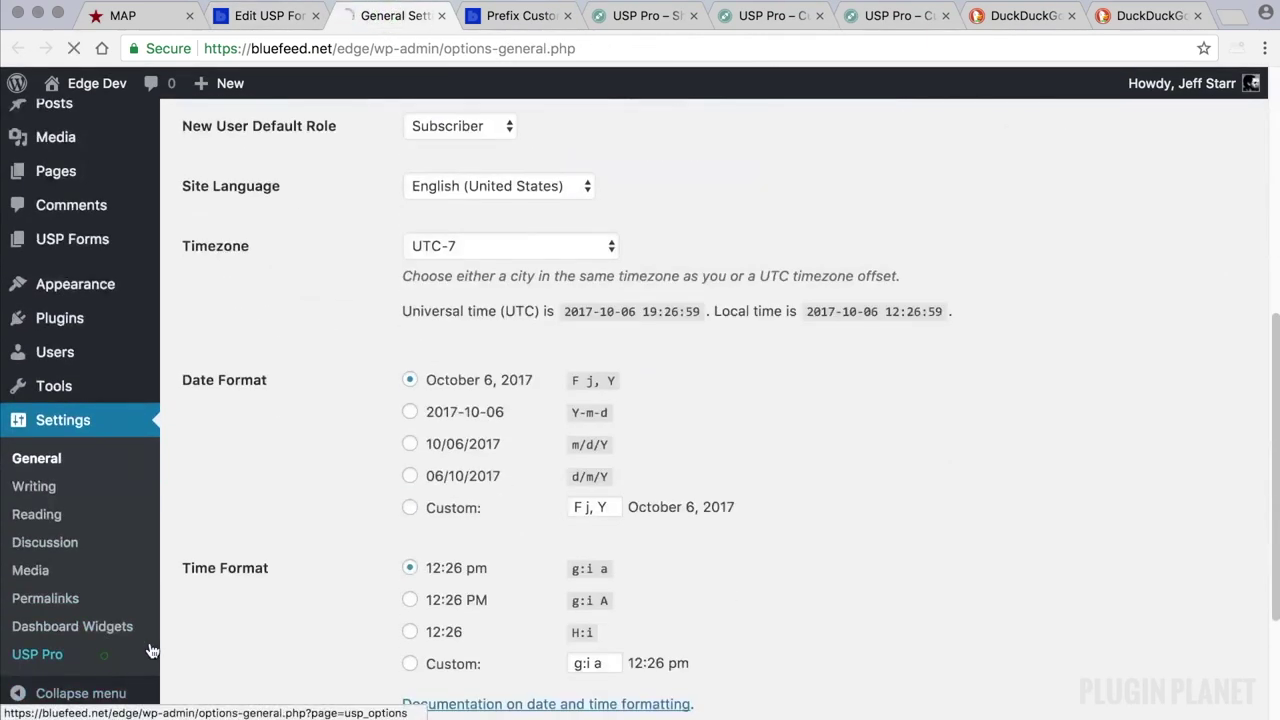
left_click(149, 651)
left_click(548, 188)
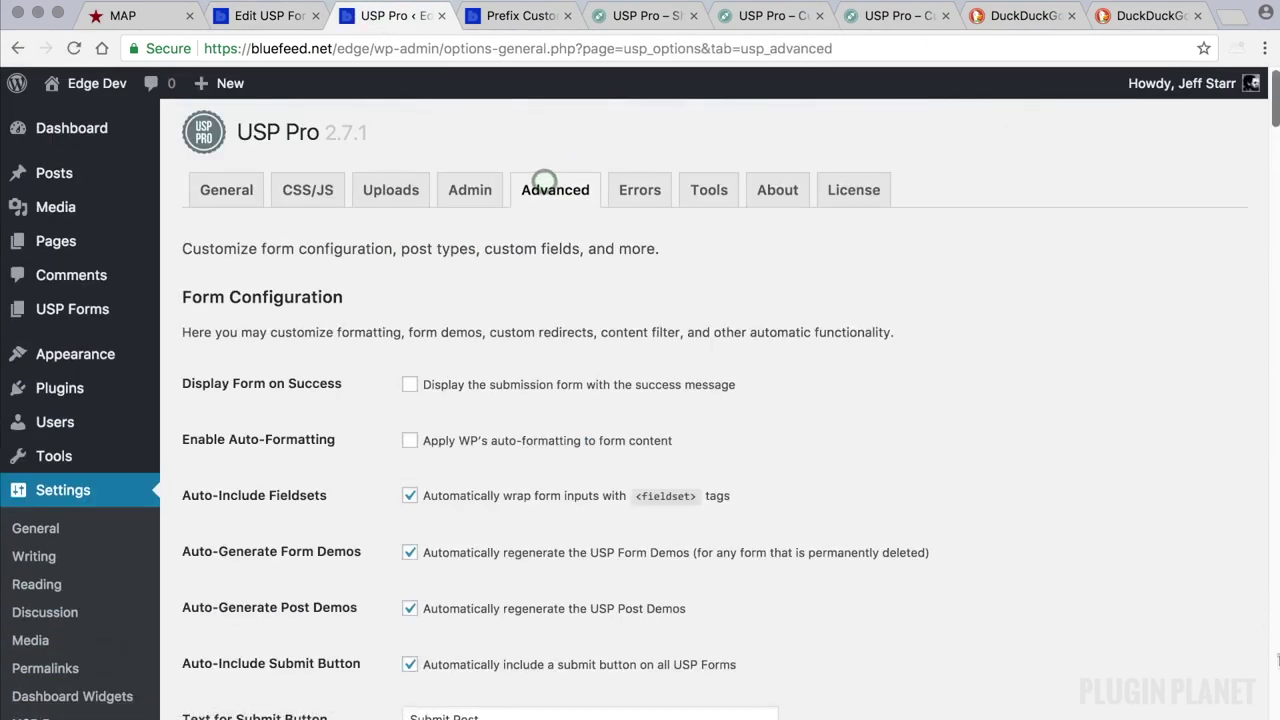
scroll(1045, 562, "down", 10)
scroll(856, 470, "down", 5)
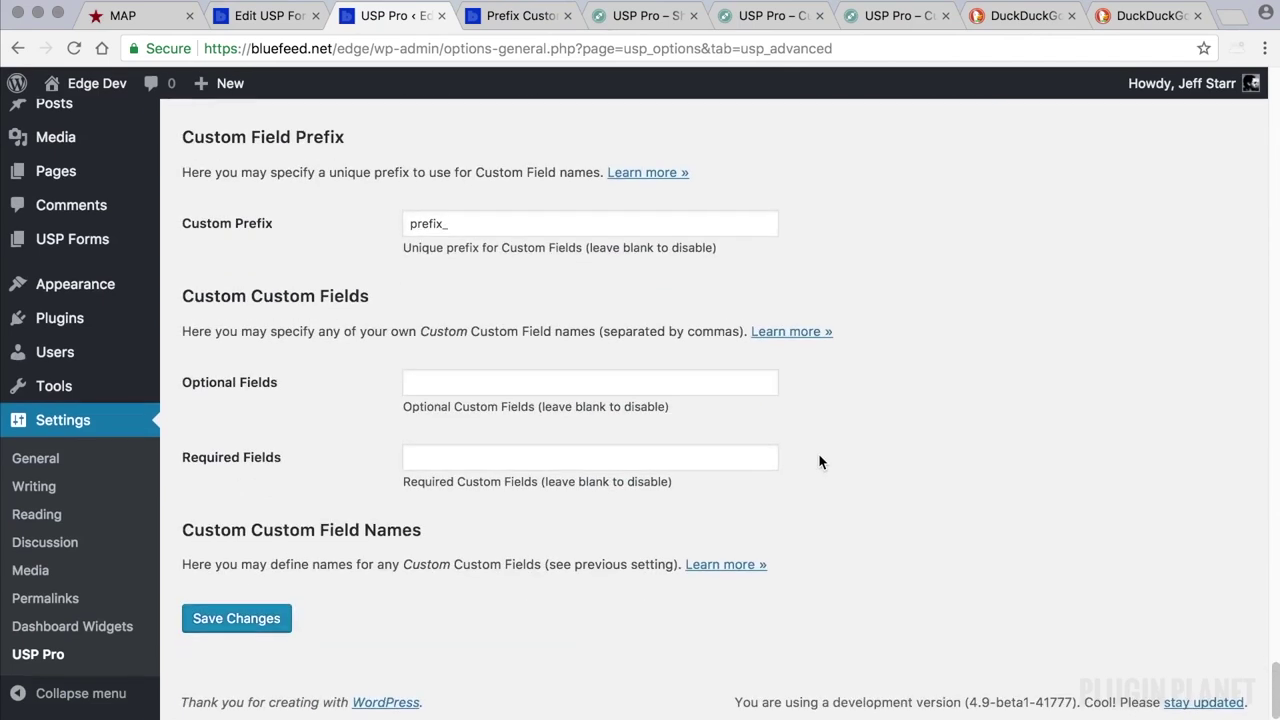
Check the Custom Prefix setting and read the help text on specifying a unique custom field prefix
left_click_drag(450, 289, 397, 287)
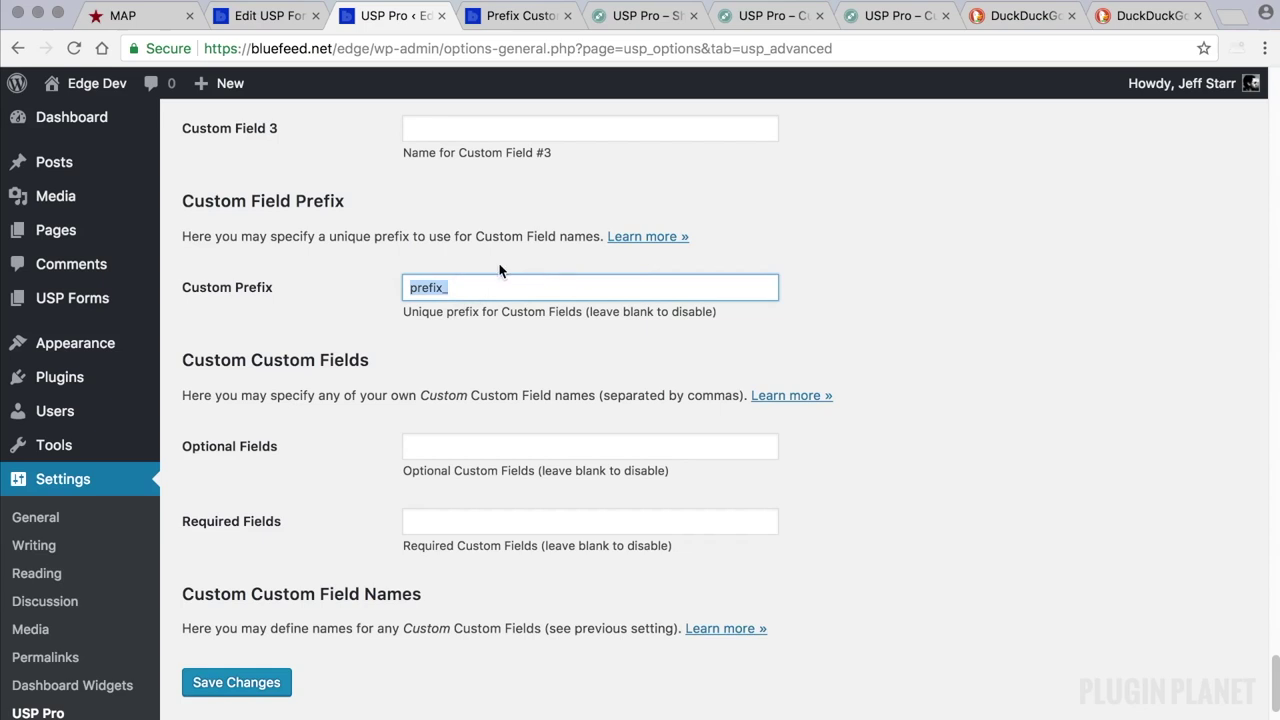
left_click(648, 237)
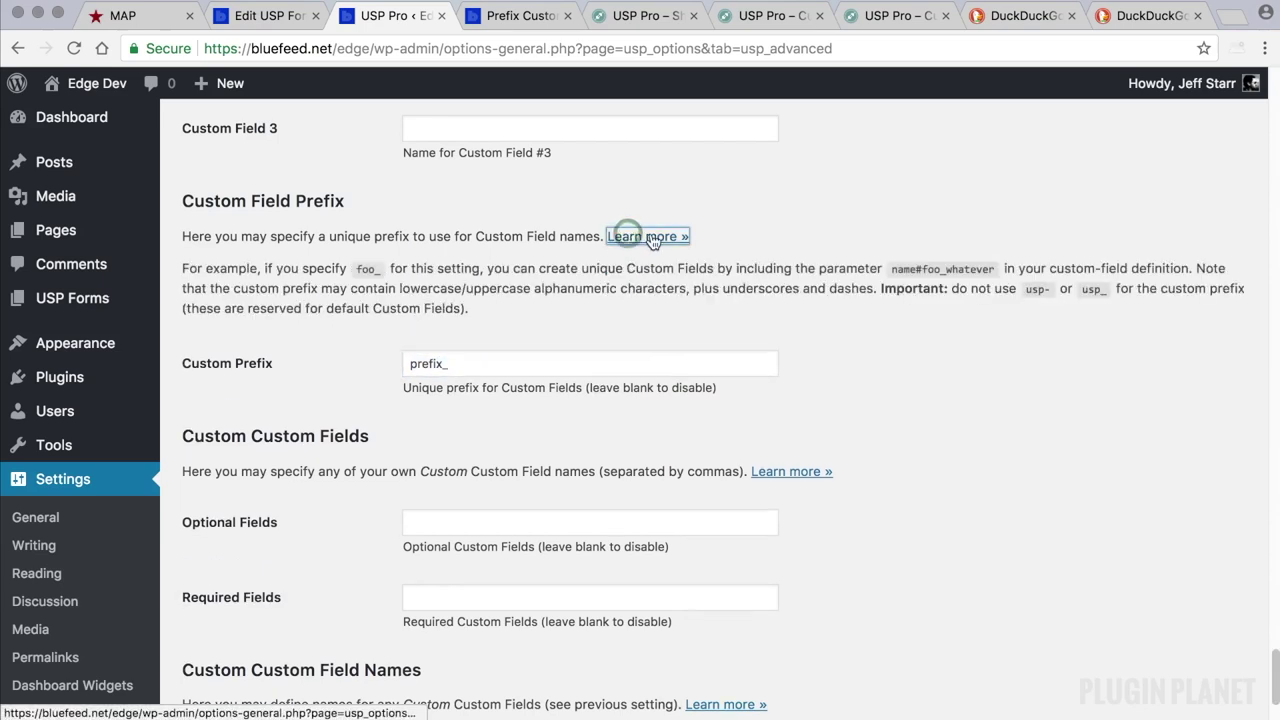
left_click(650, 237)
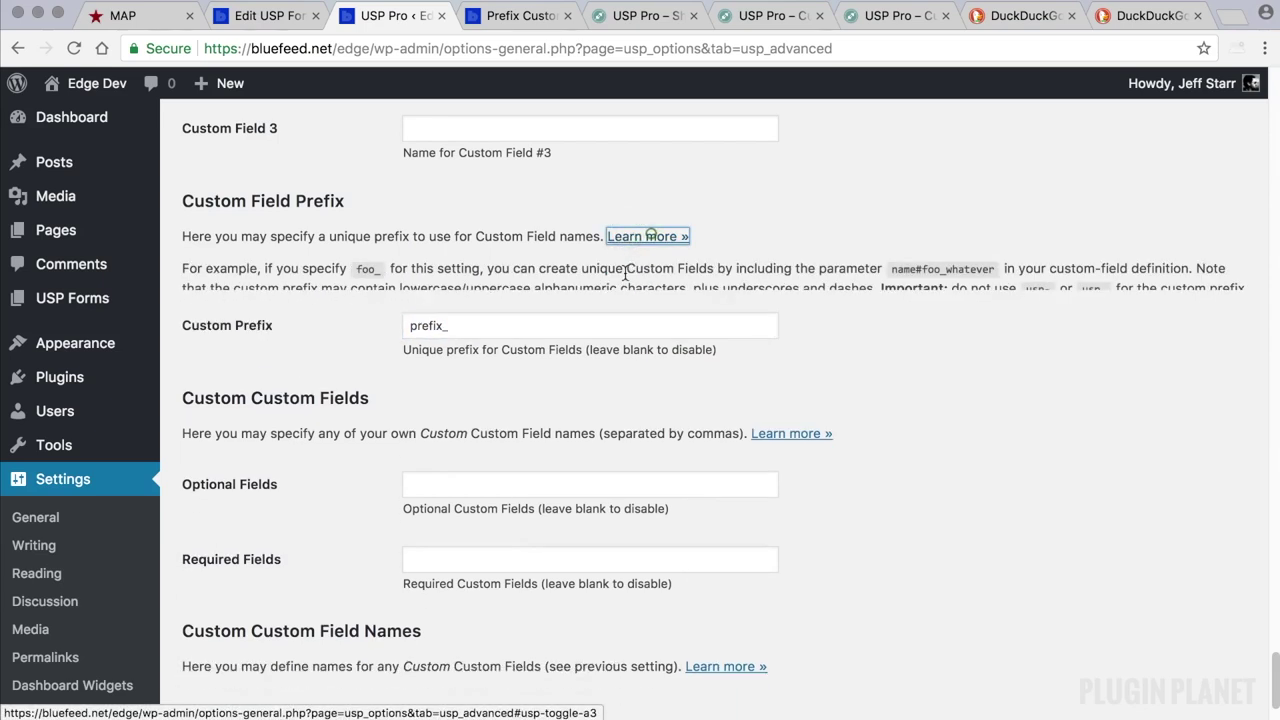
Close the plugin settings and complete the first custom field's value as data-required#true|name#prefix_whatever-1
left_click(441, 16)
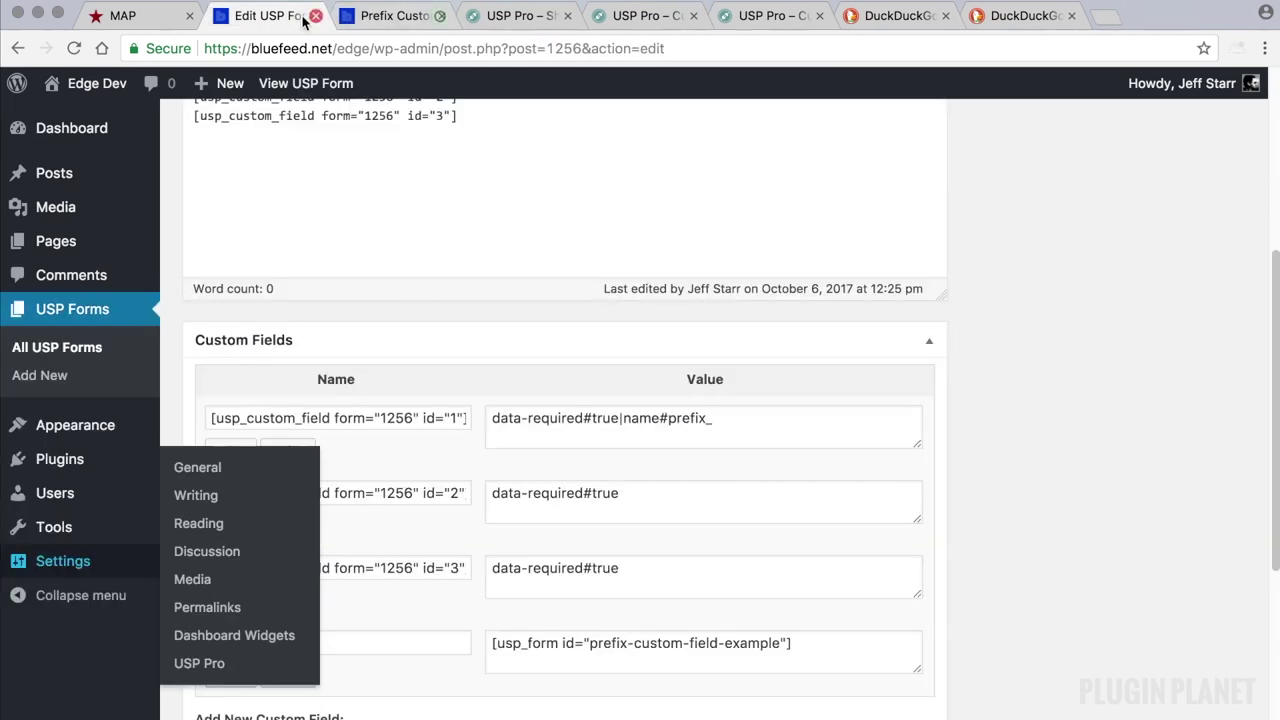
left_click(707, 418)
left_click(749, 421)
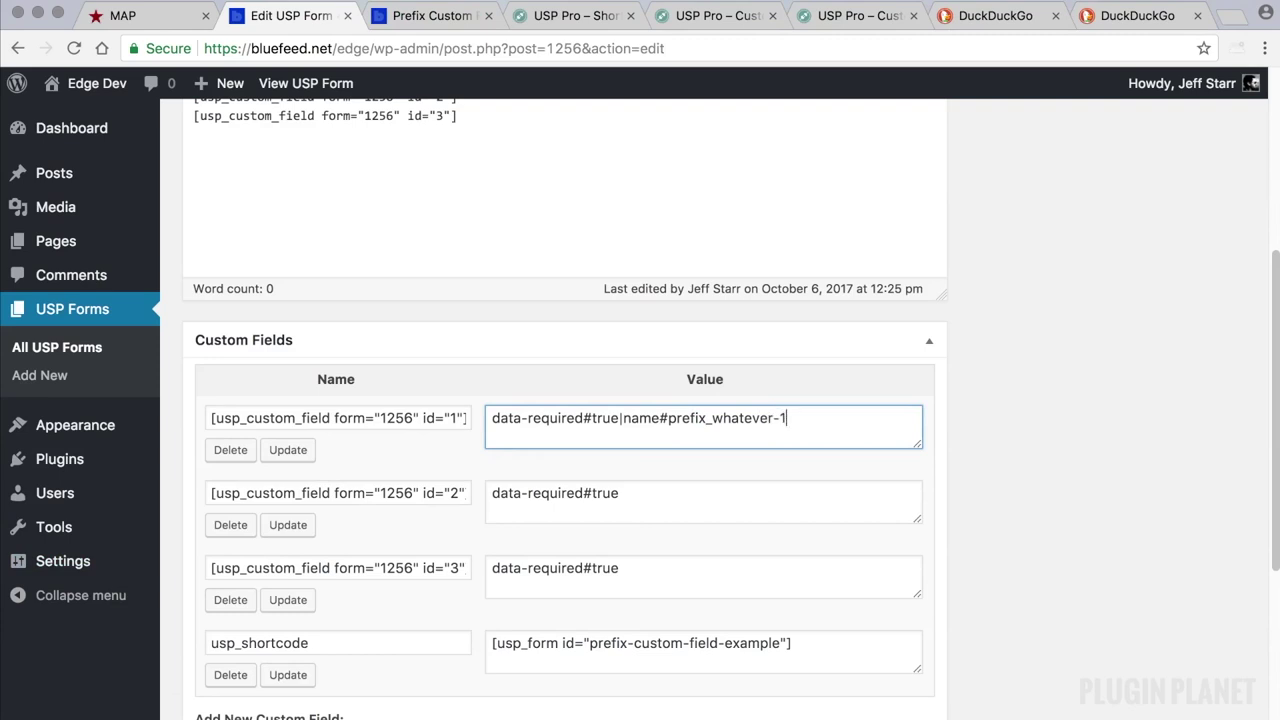
Copy |name#prefix_whatever-1 from the first custom field's value to the end of the second and third custom fields' values
left_click_drag(792, 417, 625, 430)
key("super+c")
left_click(669, 489)
key("super+v")
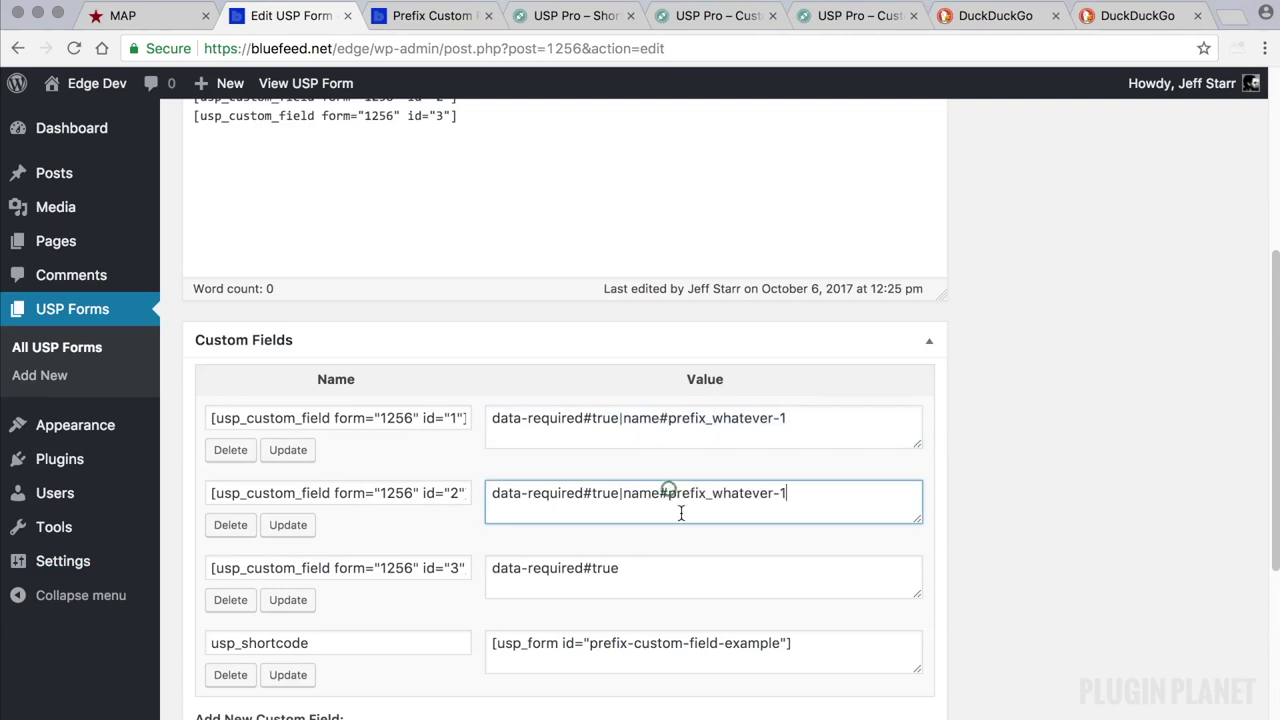
left_click(686, 565)
key("super+v")
key("super+z")
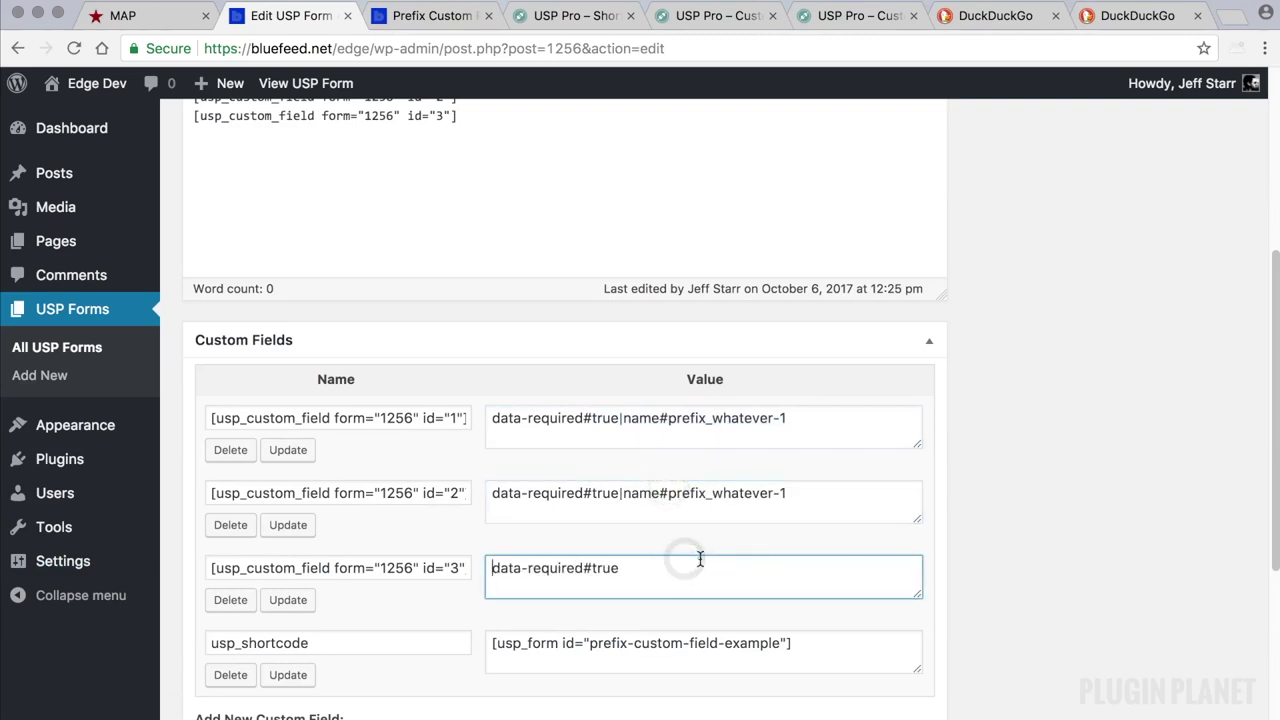
key("super+v")
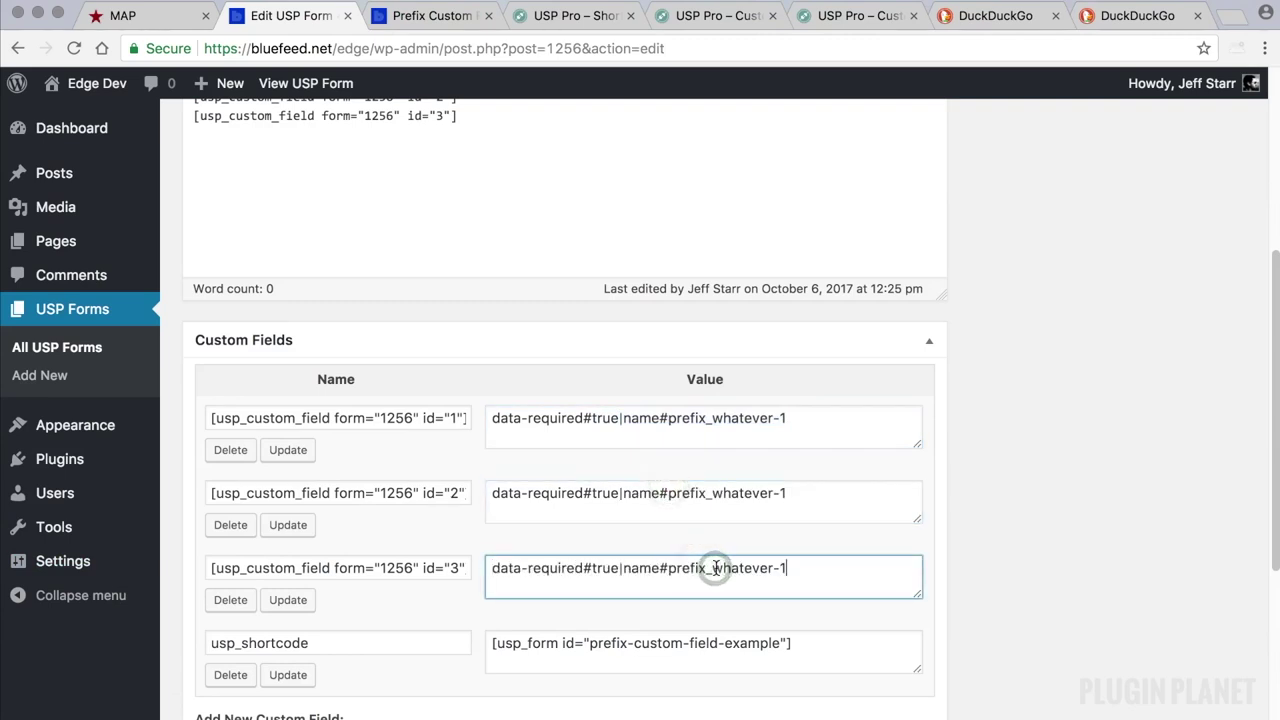
Renumber the names in the second and third custom fields' values as prefix_whatever-2 and prefix_whatever-3, and review all three
left_click(792, 492)
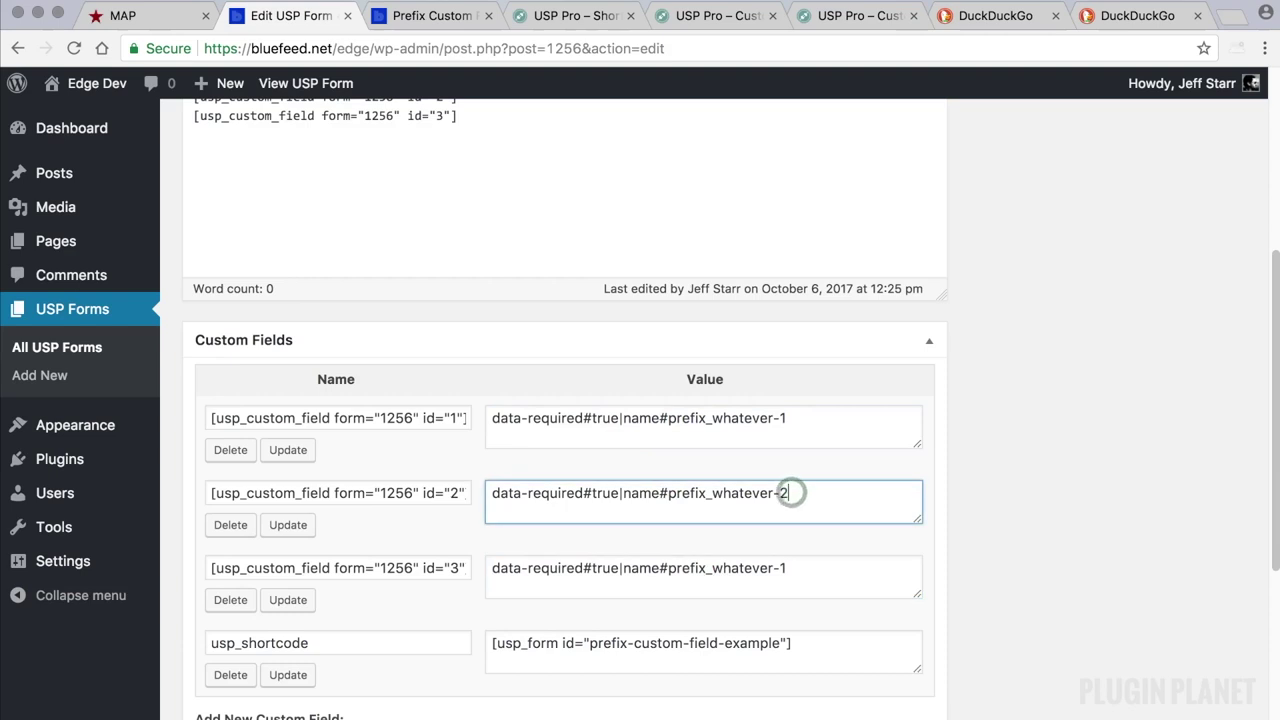
type("2")
left_click(793, 562)
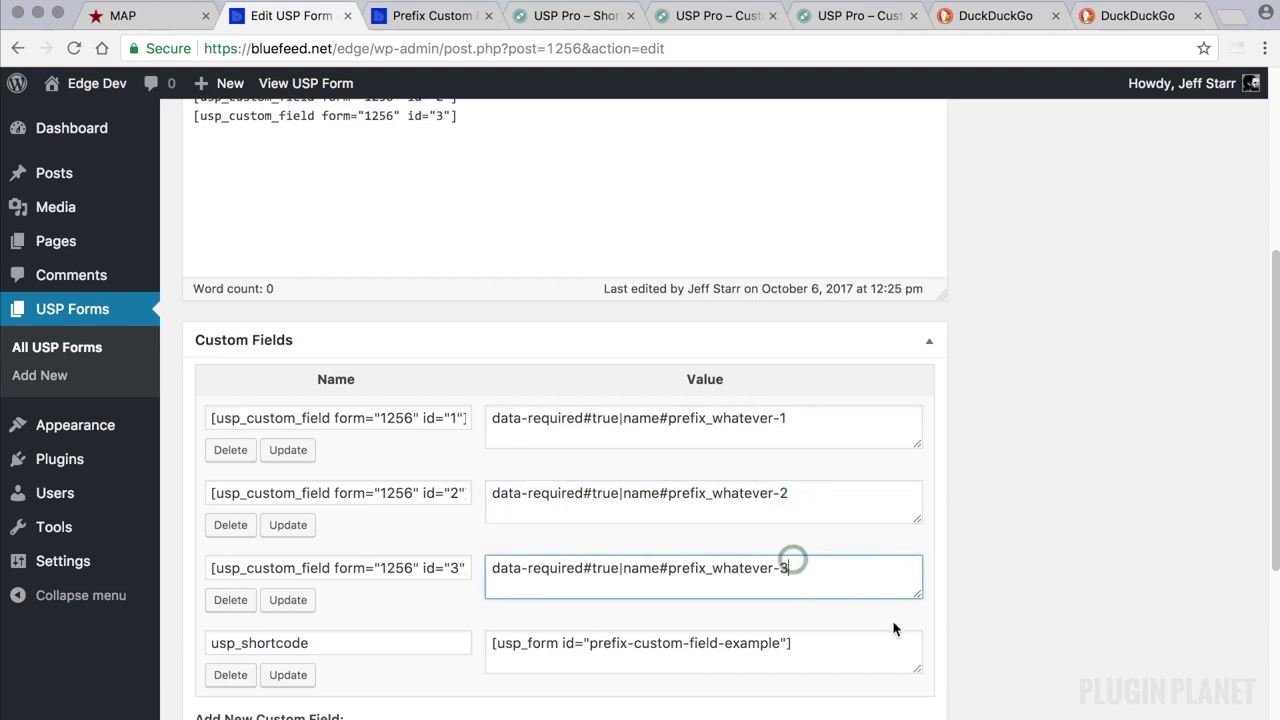
left_click_drag(791, 420, 681, 416)
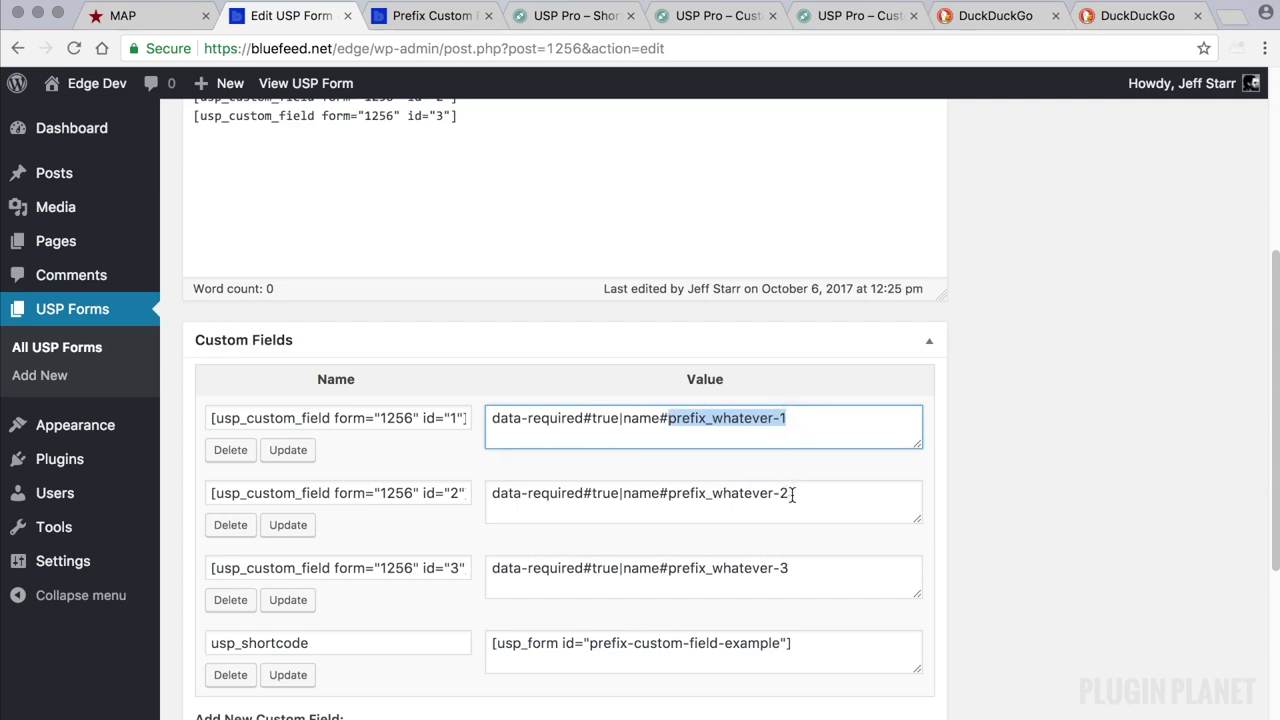
left_click_drag(790, 494, 695, 492)
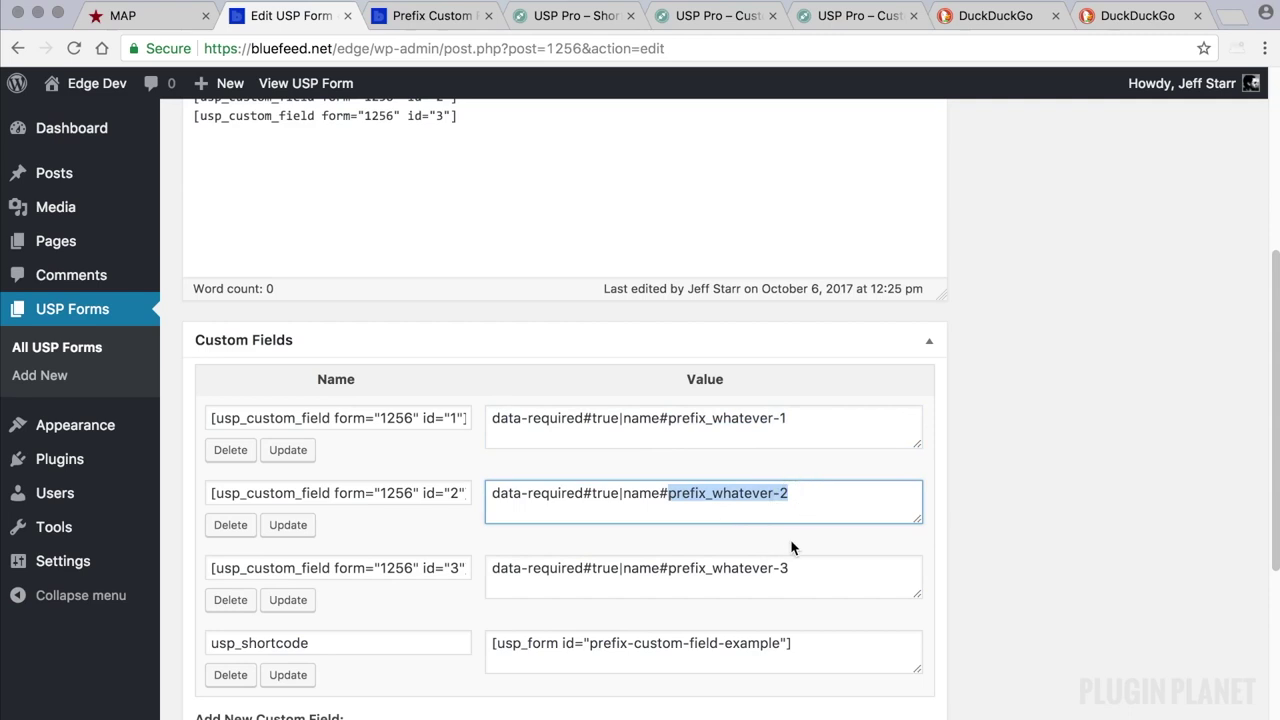
left_click_drag(793, 568, 668, 567)
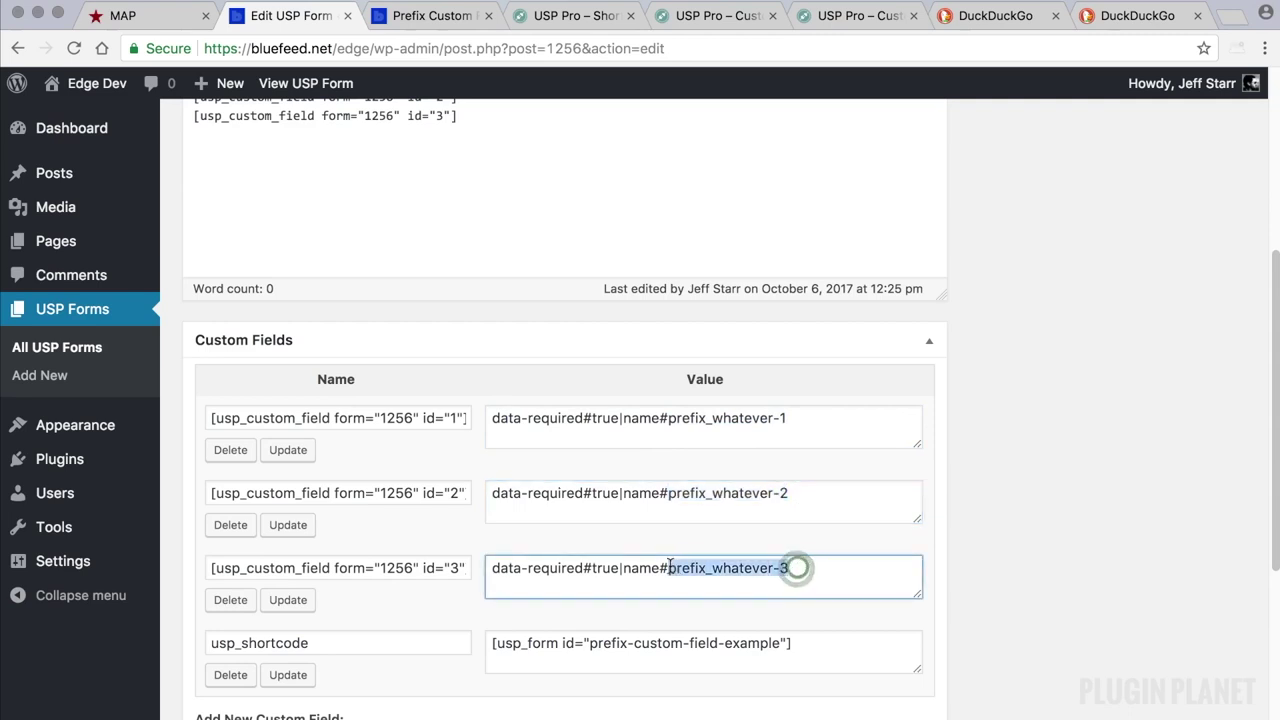
left_click(790, 568)
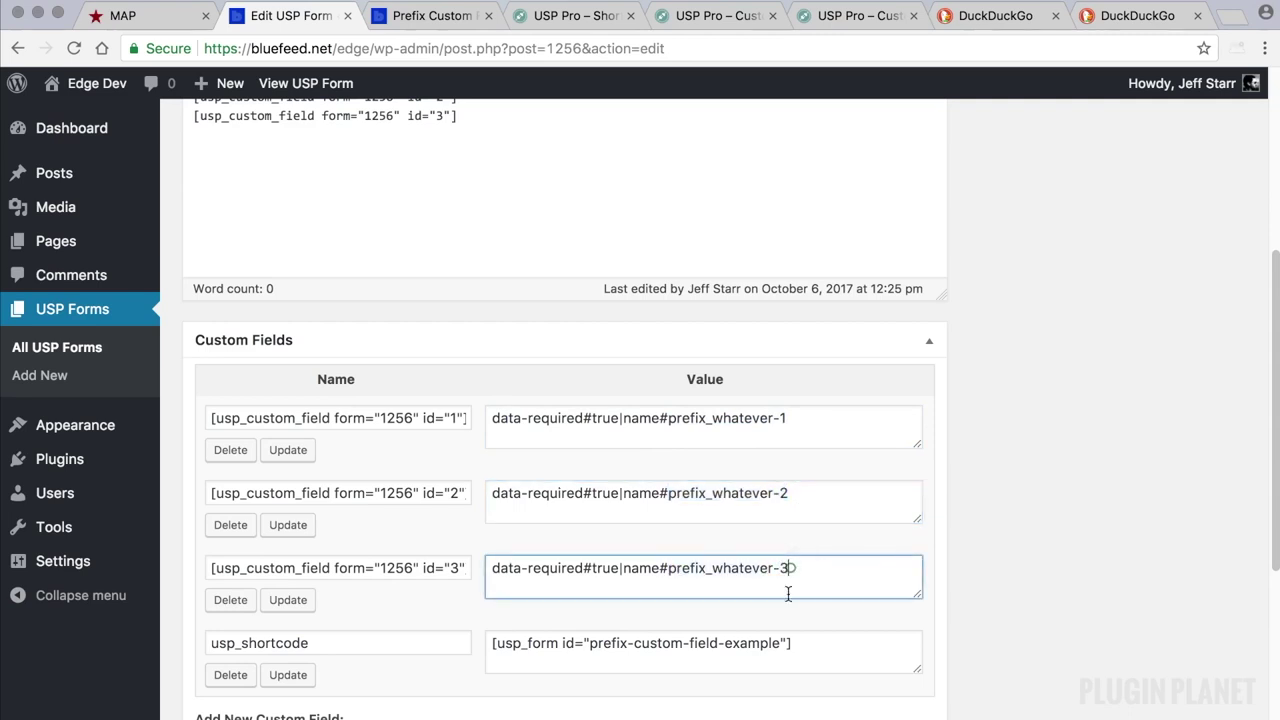
Update the three edited custom fields and save the Prefix Custom Field Example form
left_click(287, 592)
left_click(295, 537)
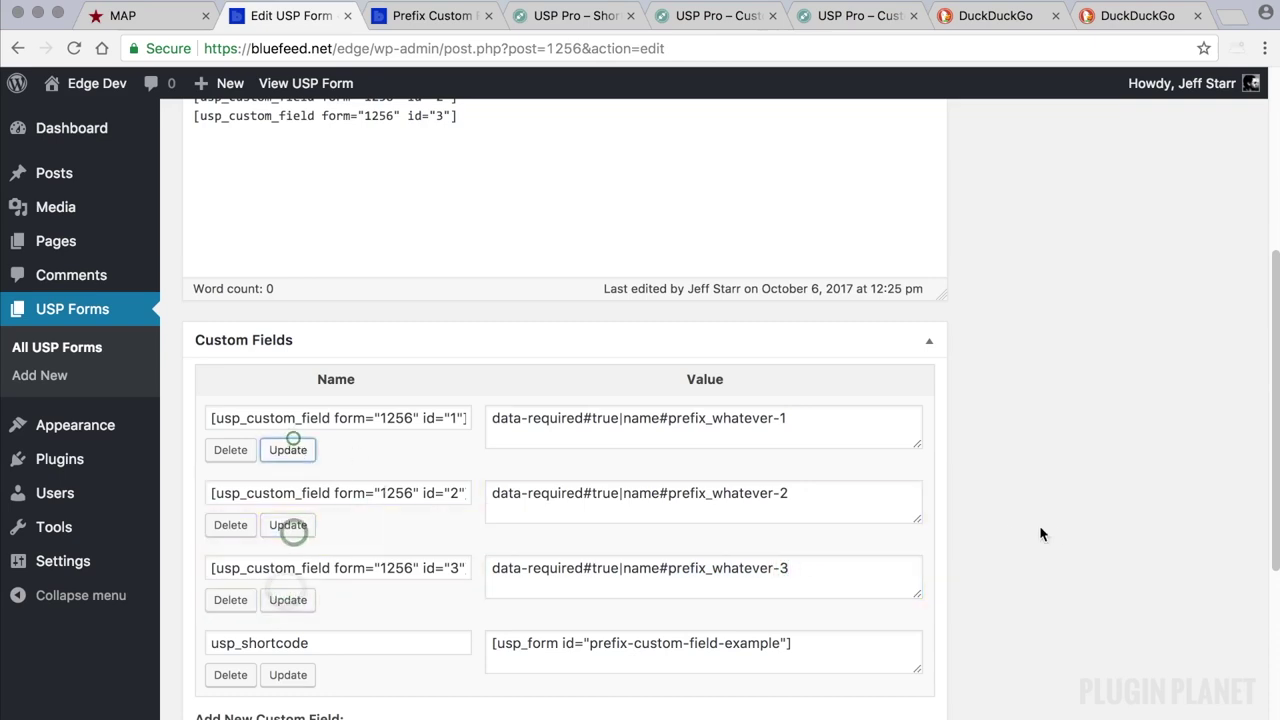
left_click(293, 442)
left_click(271, 447)
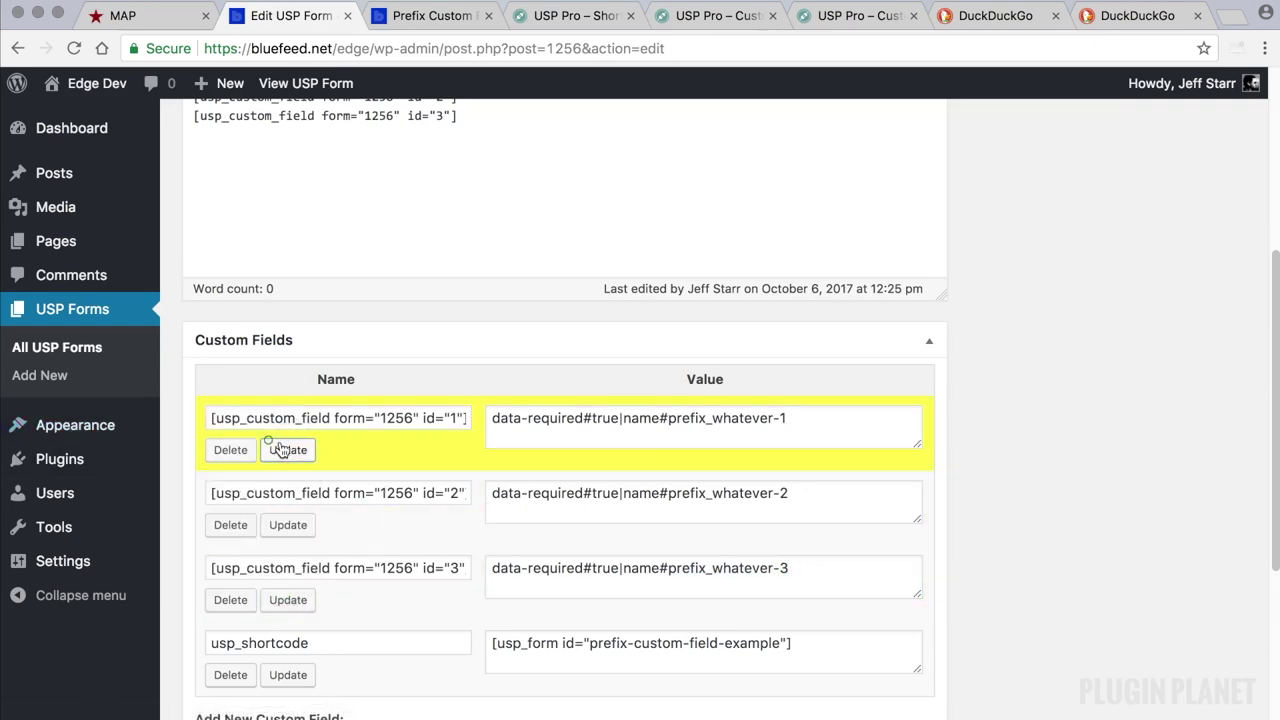
scroll(1180, 471, "up", 5)
left_click(1201, 360)
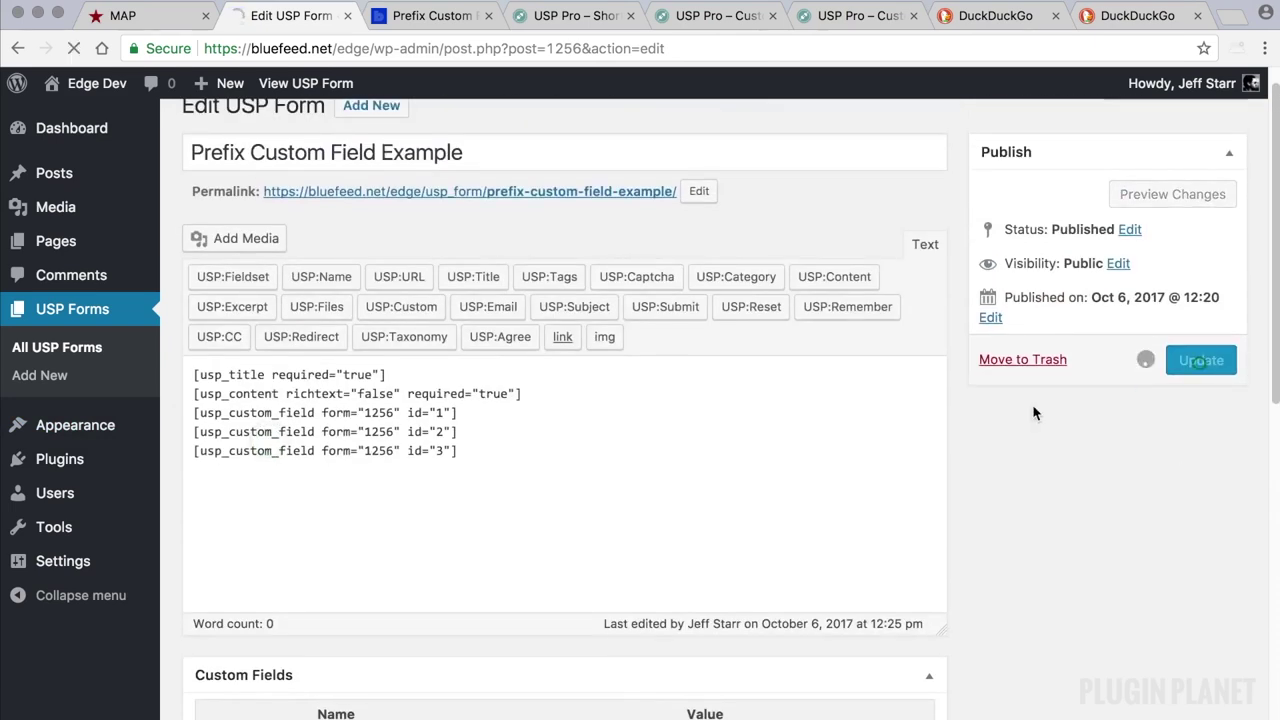
Reload the public Prefix Custom Field Example page without the submission parameters in its address
left_click(438, 14)
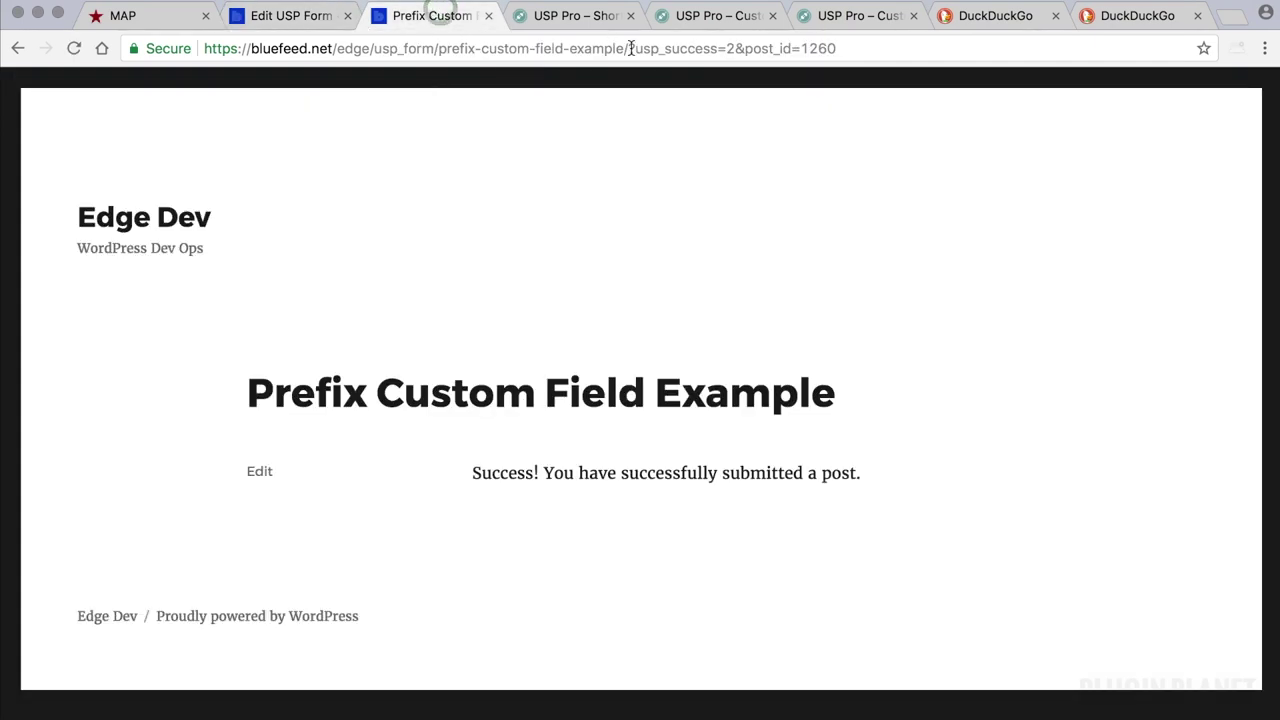
left_click_drag(631, 48, 1108, 86)
key("BackSpace")
key("Return")
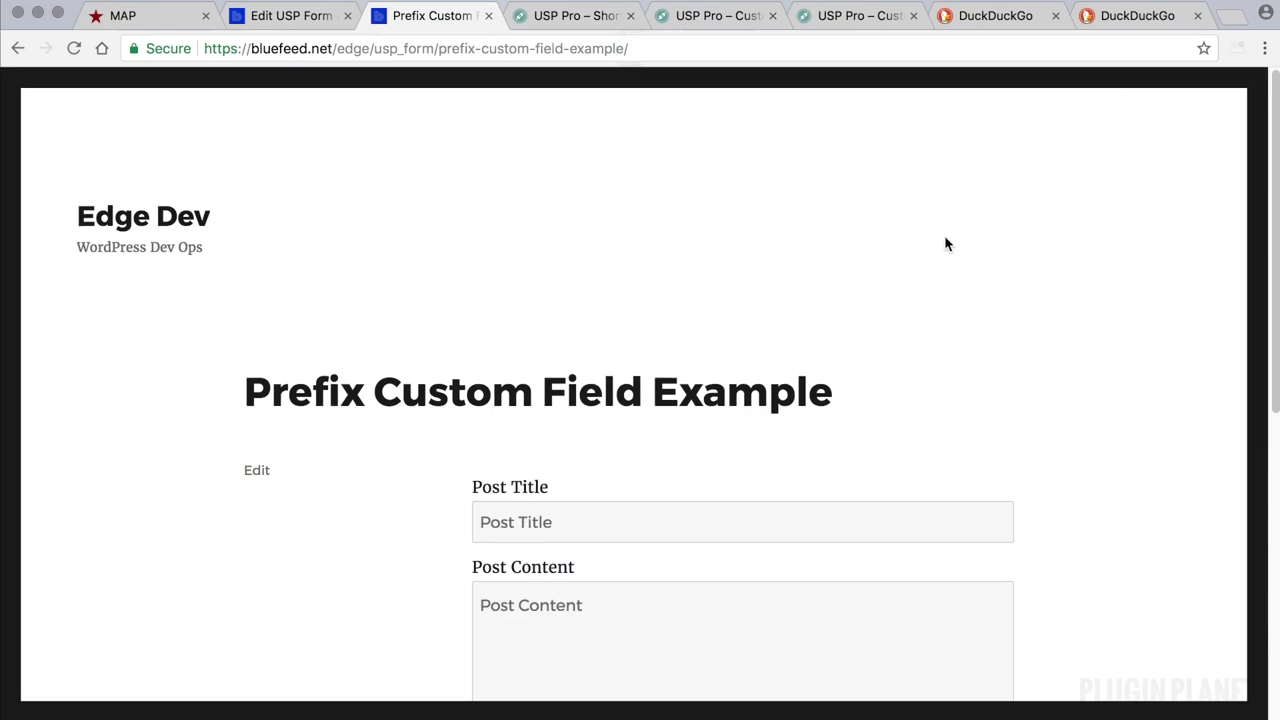
Enter Test Post 4 as both the post title and the post content in the public form
scroll(944, 240, "down", 5)
left_click(636, 168)
type("Test Post 4")
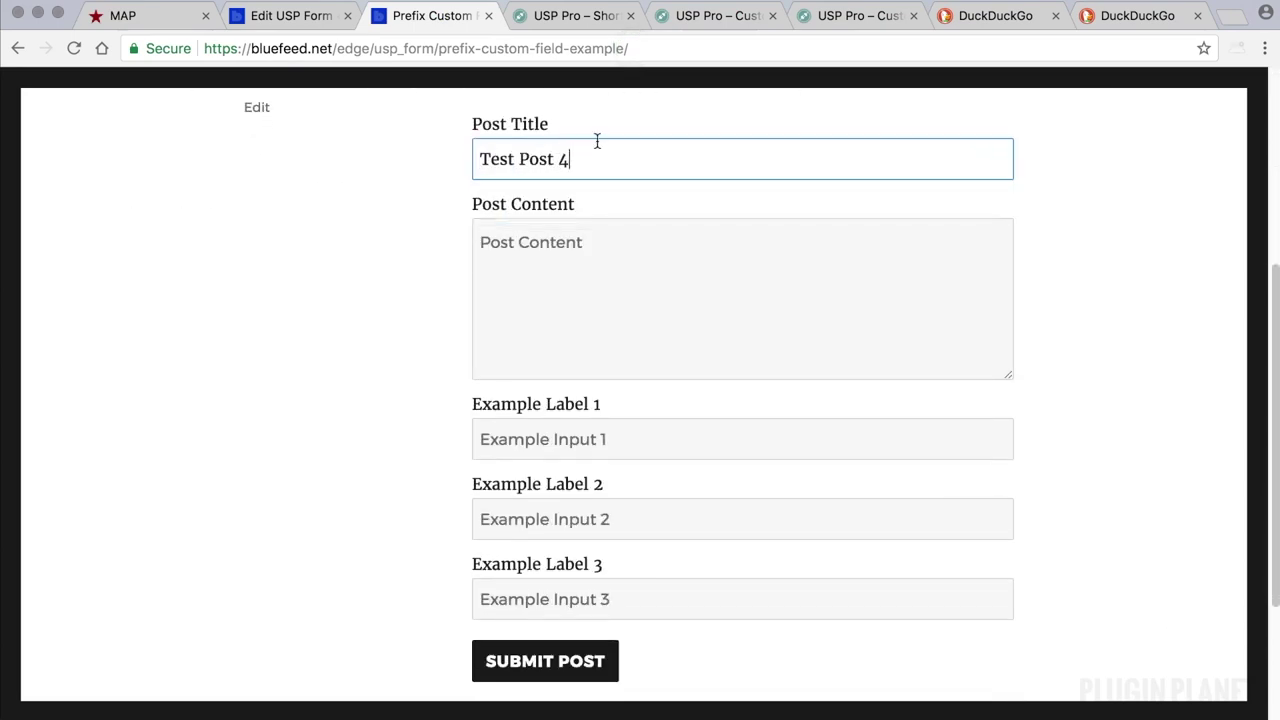
left_click_drag(589, 154, 393, 168)
left_click(513, 278)
key("ctrl+v")
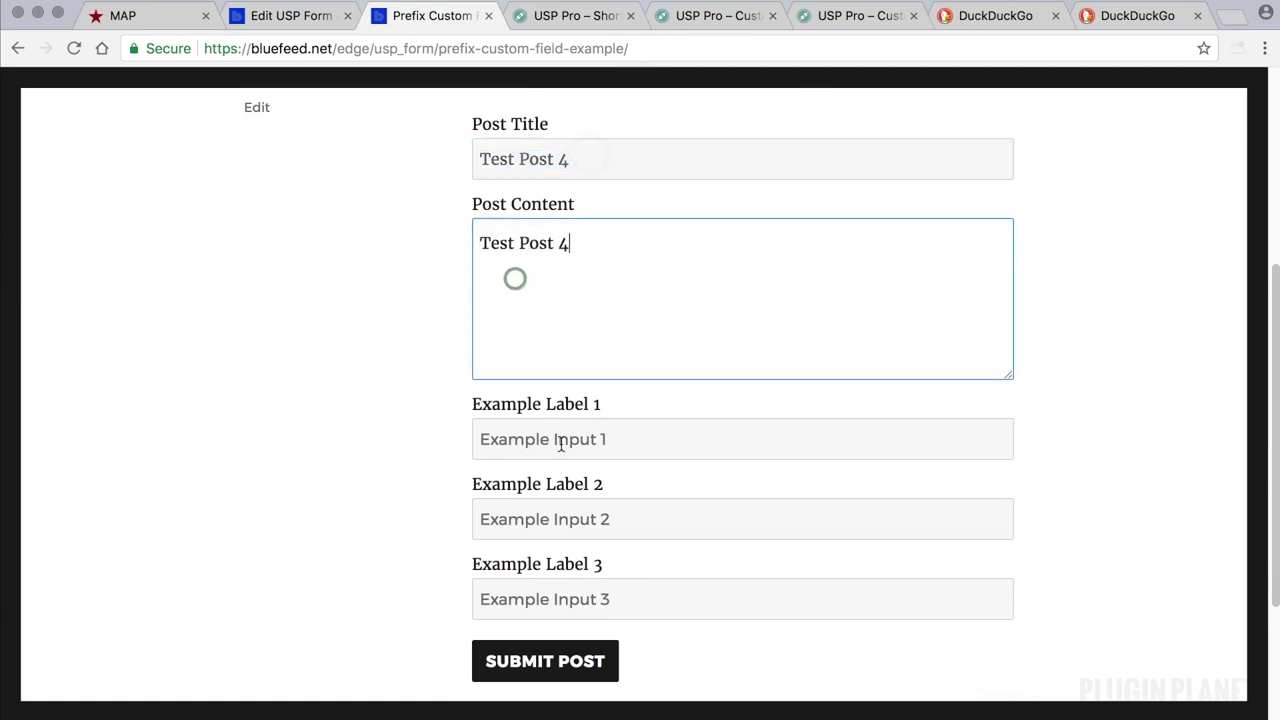
Fill Example Label 1, 2 and 3 with CF1, CF2 and CF3, and submit the post
left_click(560, 442)
type("CF1")
left_click(546, 508)
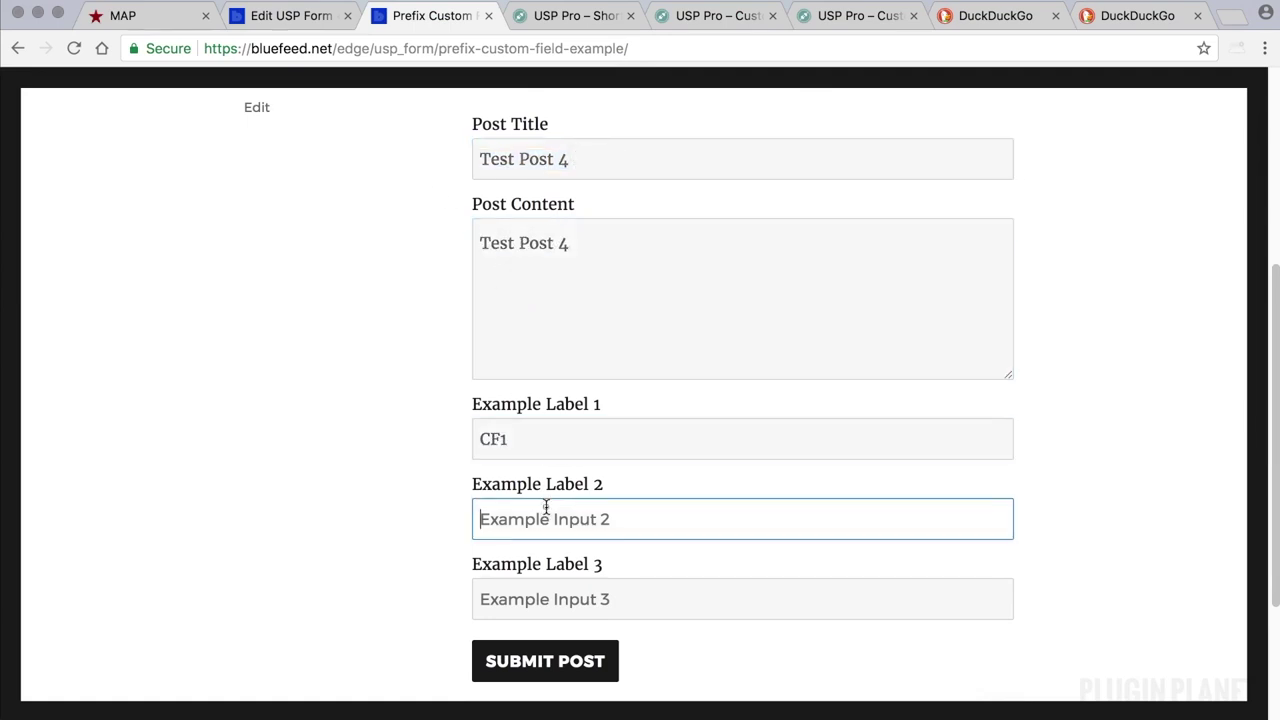
type("CF2")
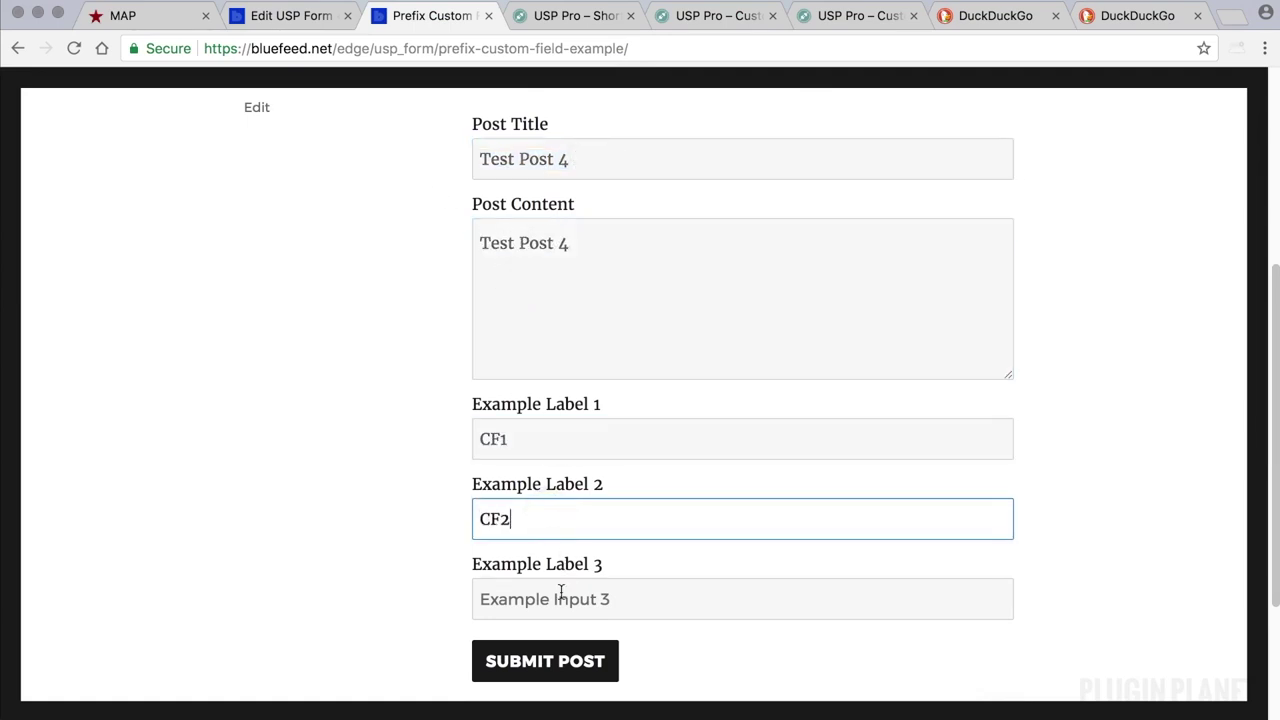
left_click(567, 598)
type("CF3")
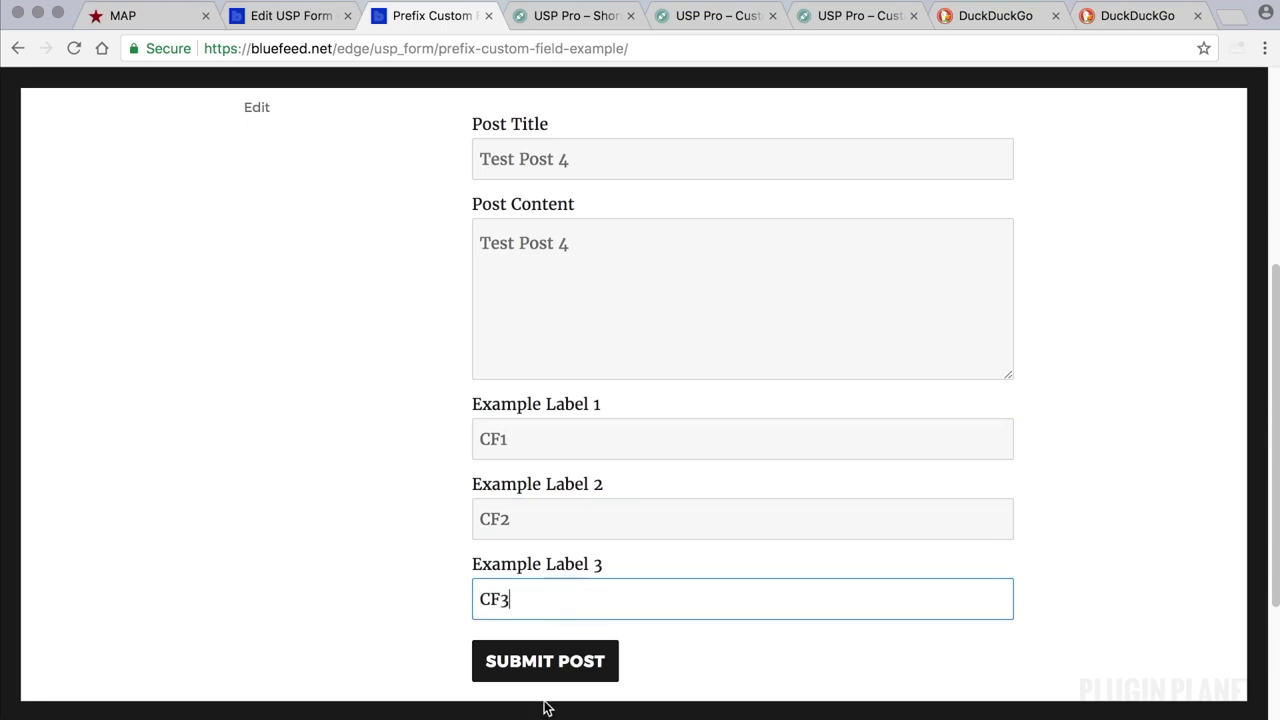
left_click(549, 676)
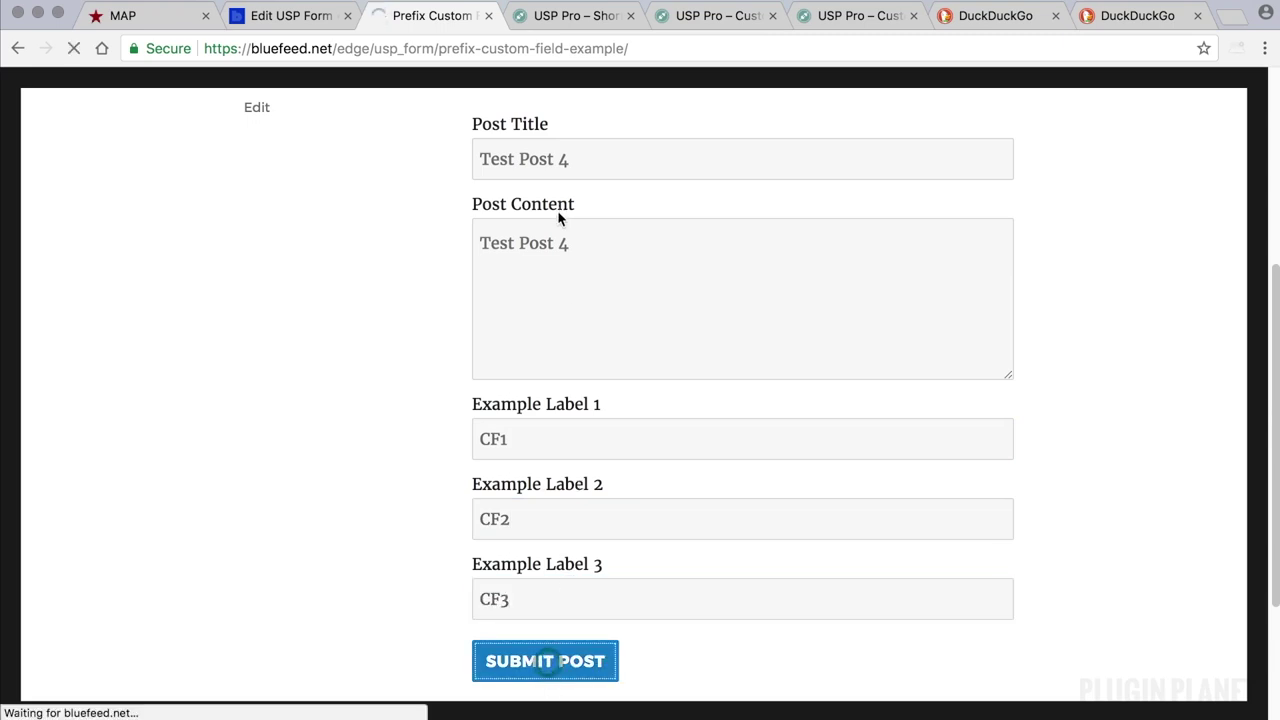
Open the submitted Test Post 4 draft for editing in the WordPress admin and find its Custom Fields section
left_click(292, 18)
left_click(36, 176)
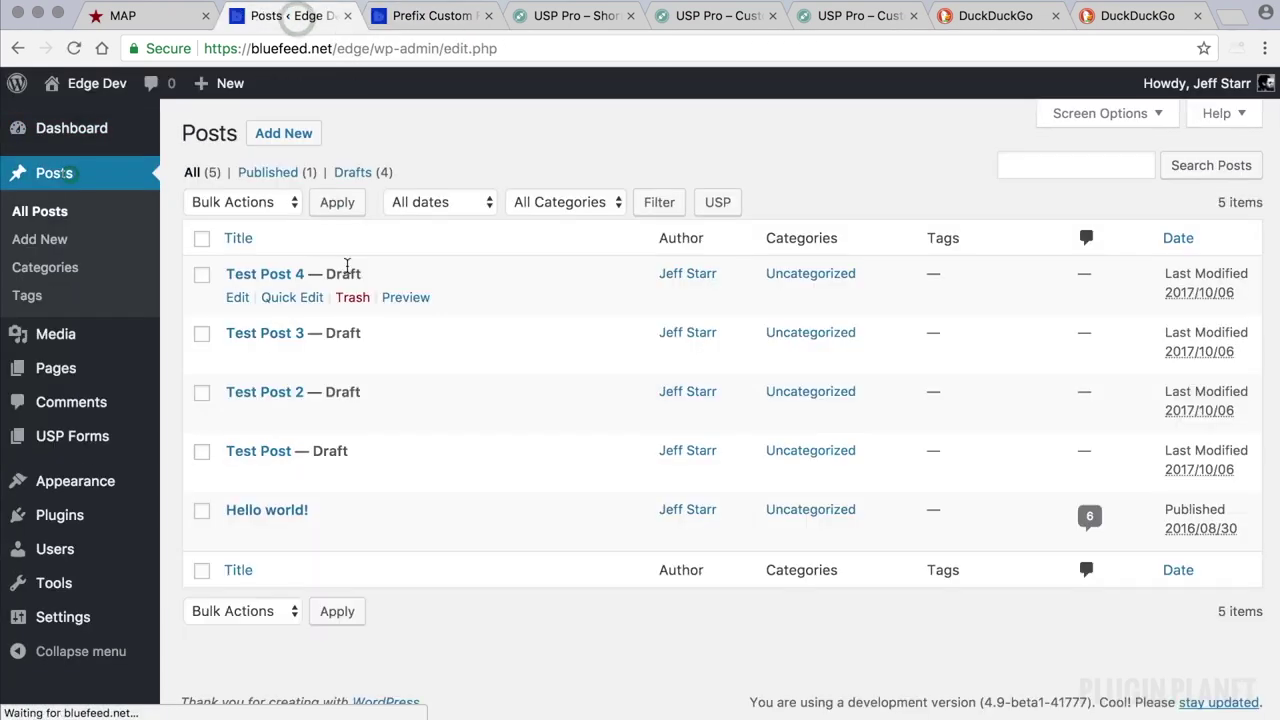
left_click(280, 280)
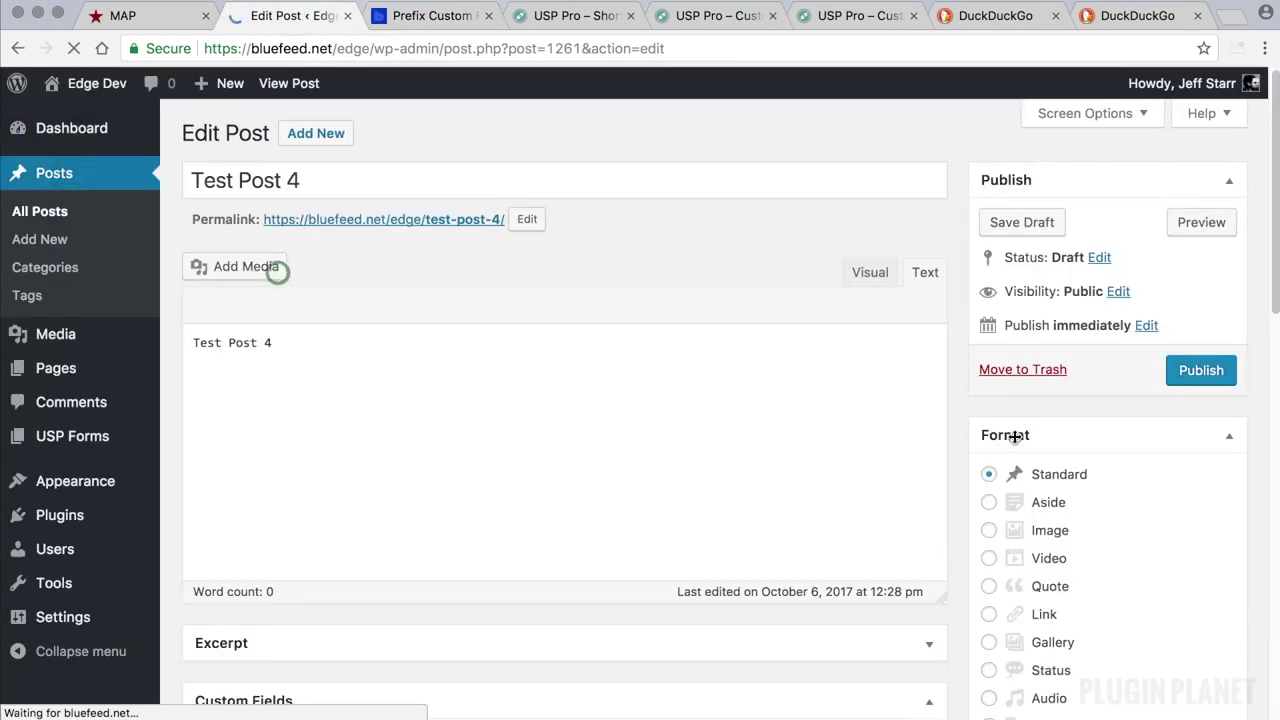
scroll(397, 310, "down", 10)
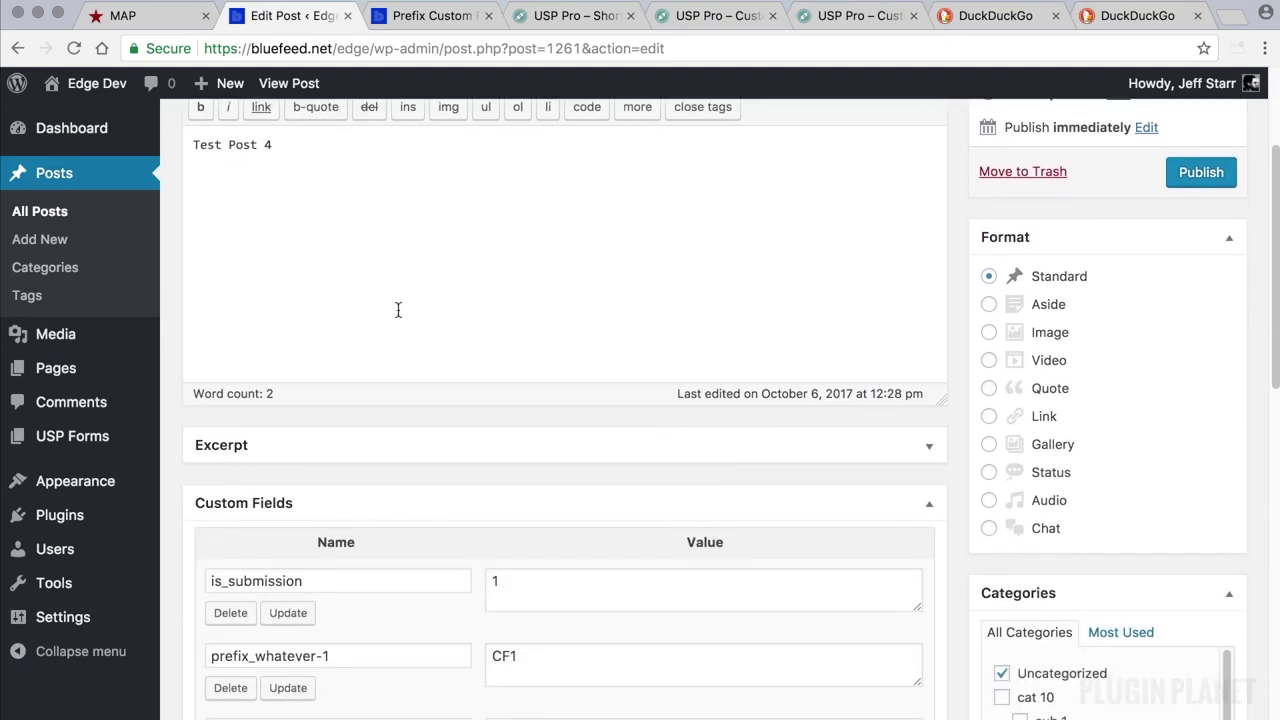
Check the values and names under which the three submitted custom fields were saved in Test Post 4
left_click(543, 344)
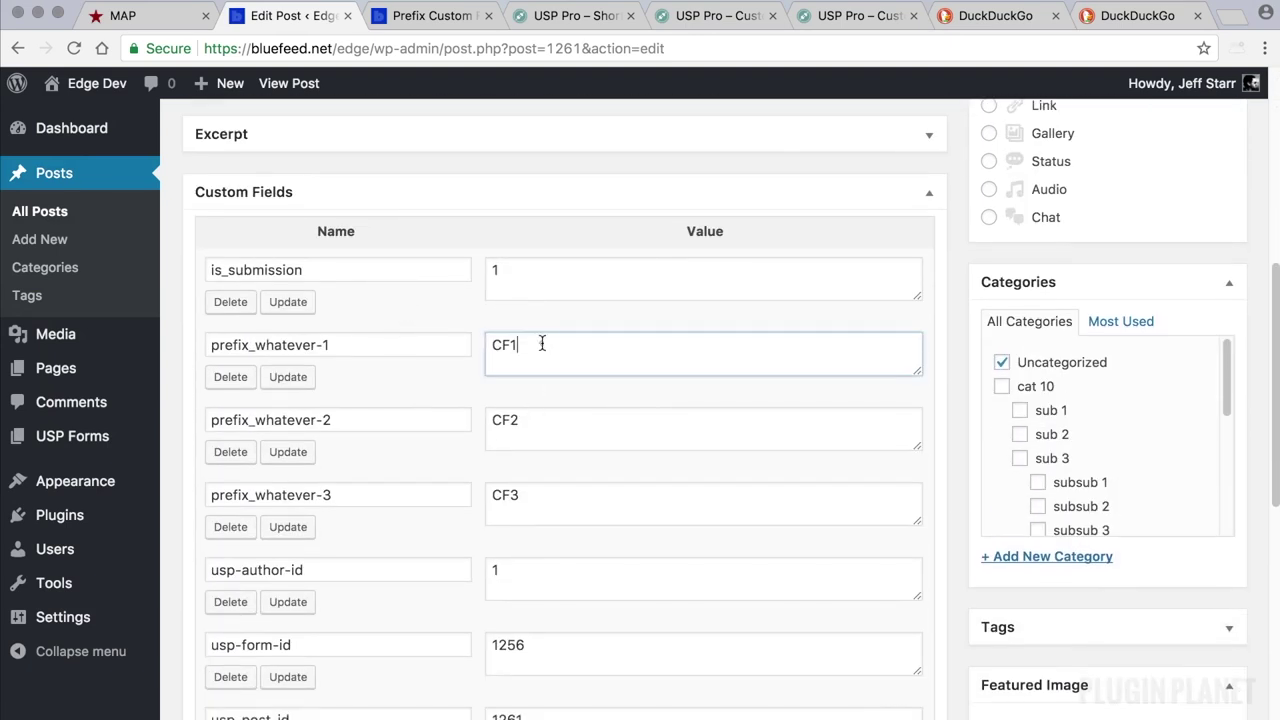
left_click(540, 414)
left_click(548, 500)
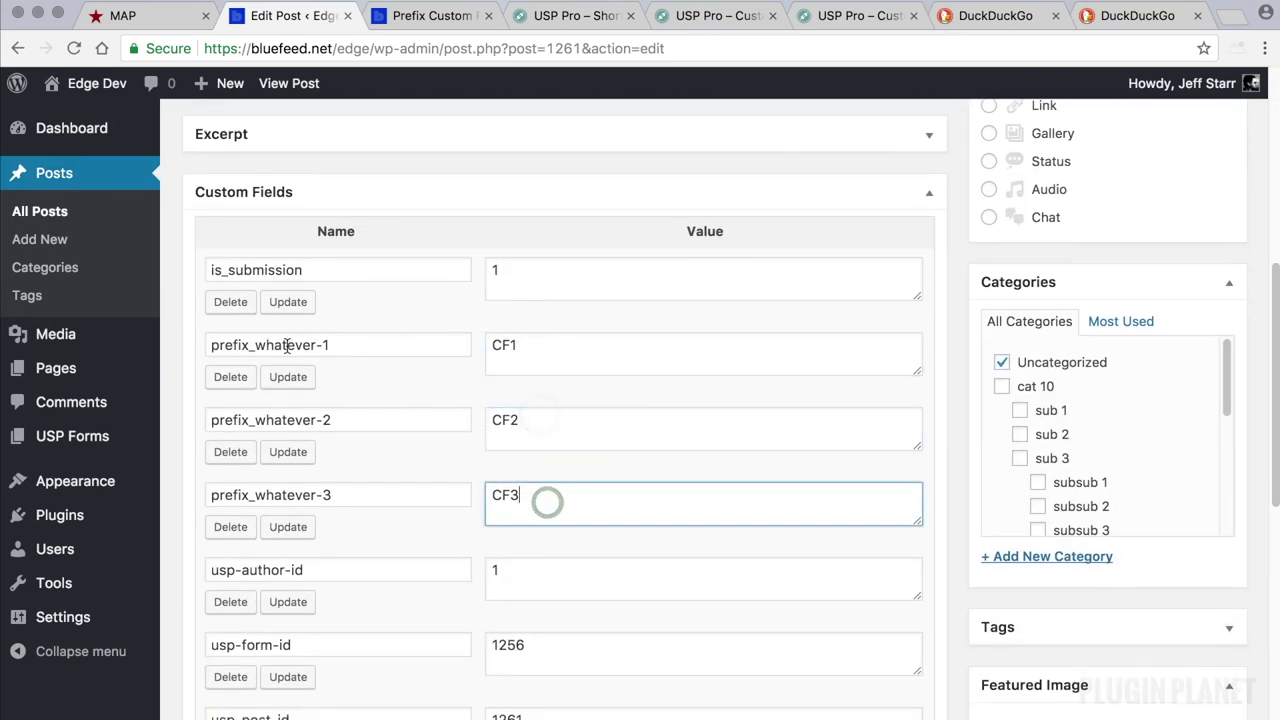
double_click(255, 344)
left_click_drag(251, 344, 349, 346)
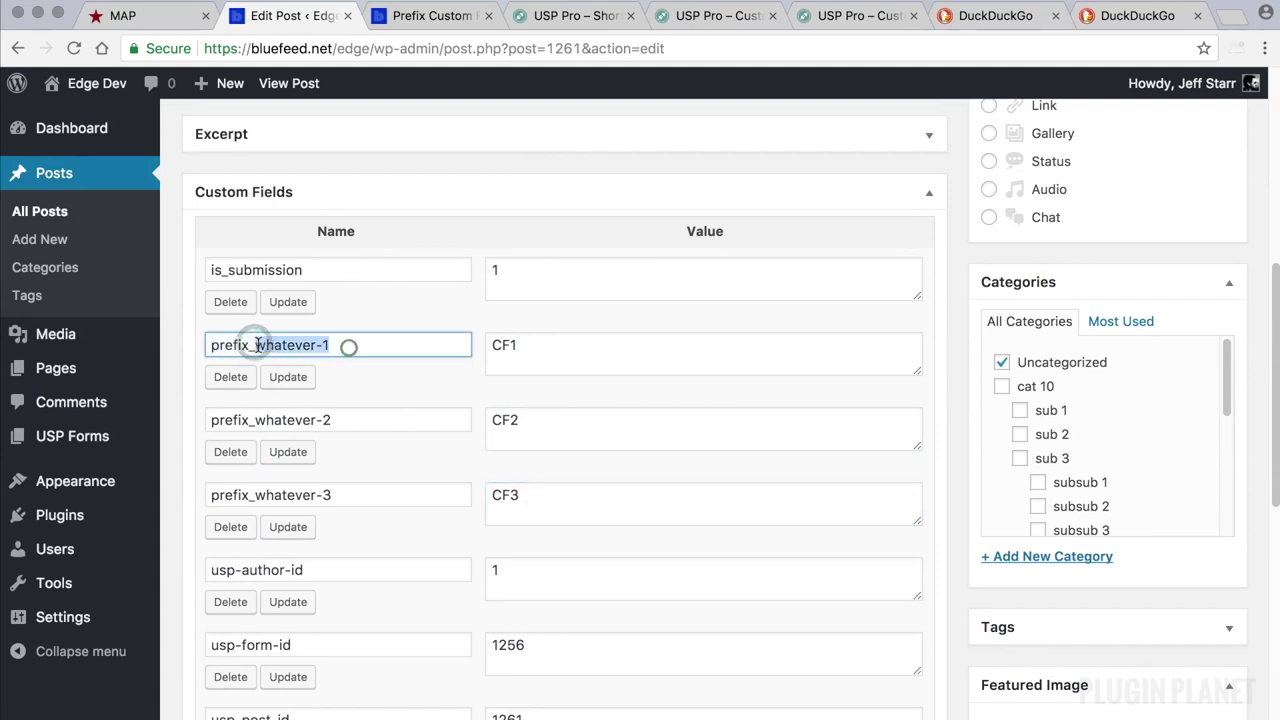
left_click(339, 420)
triple_click(337, 420)
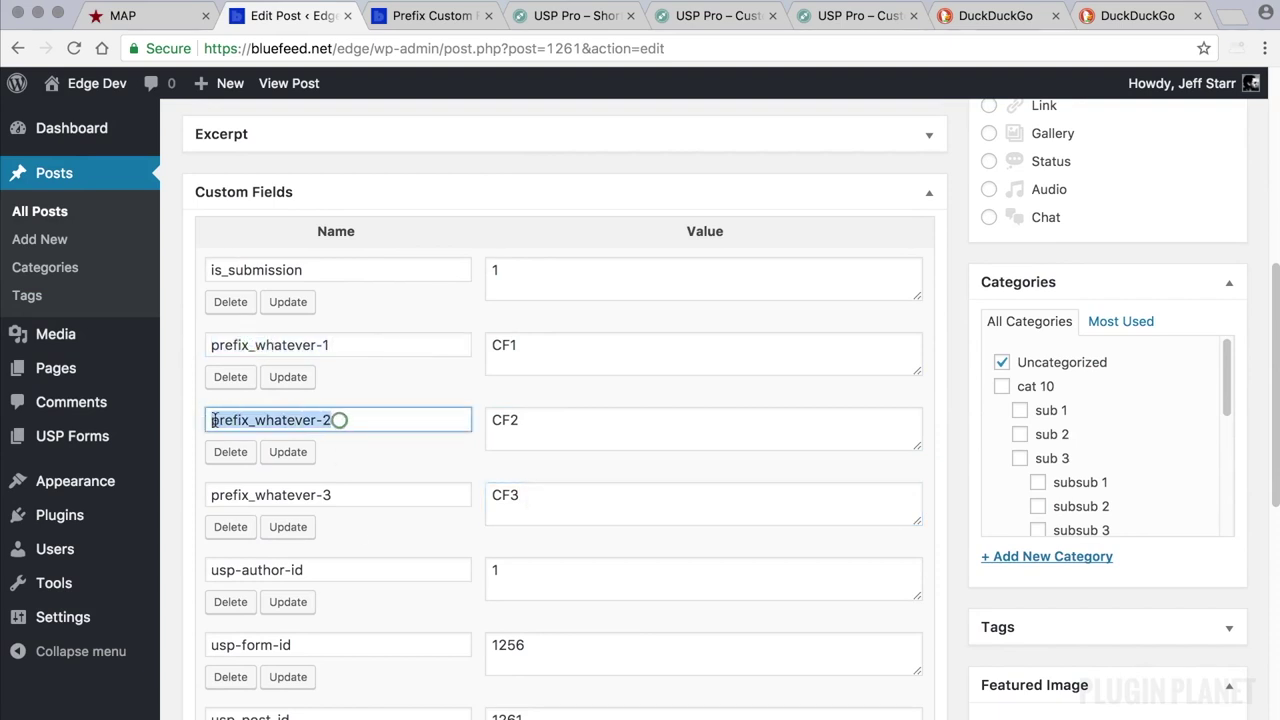
triple_click(340, 495)
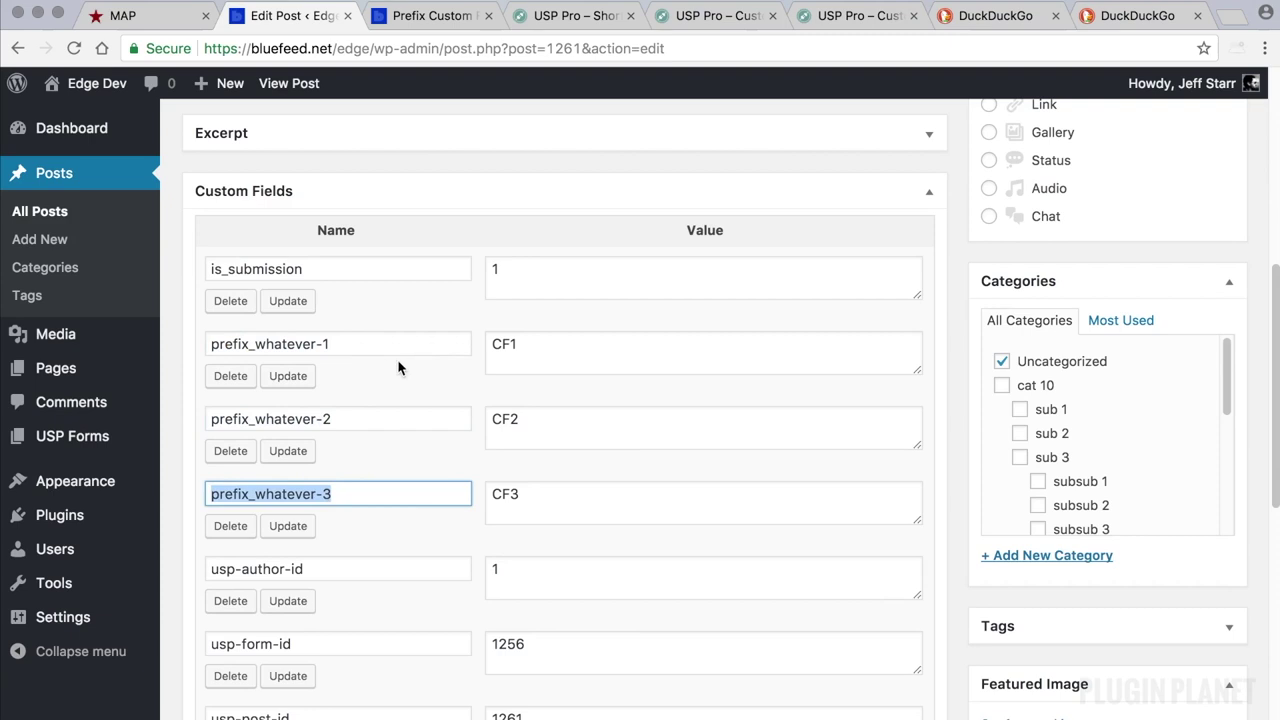
left_click(352, 343)
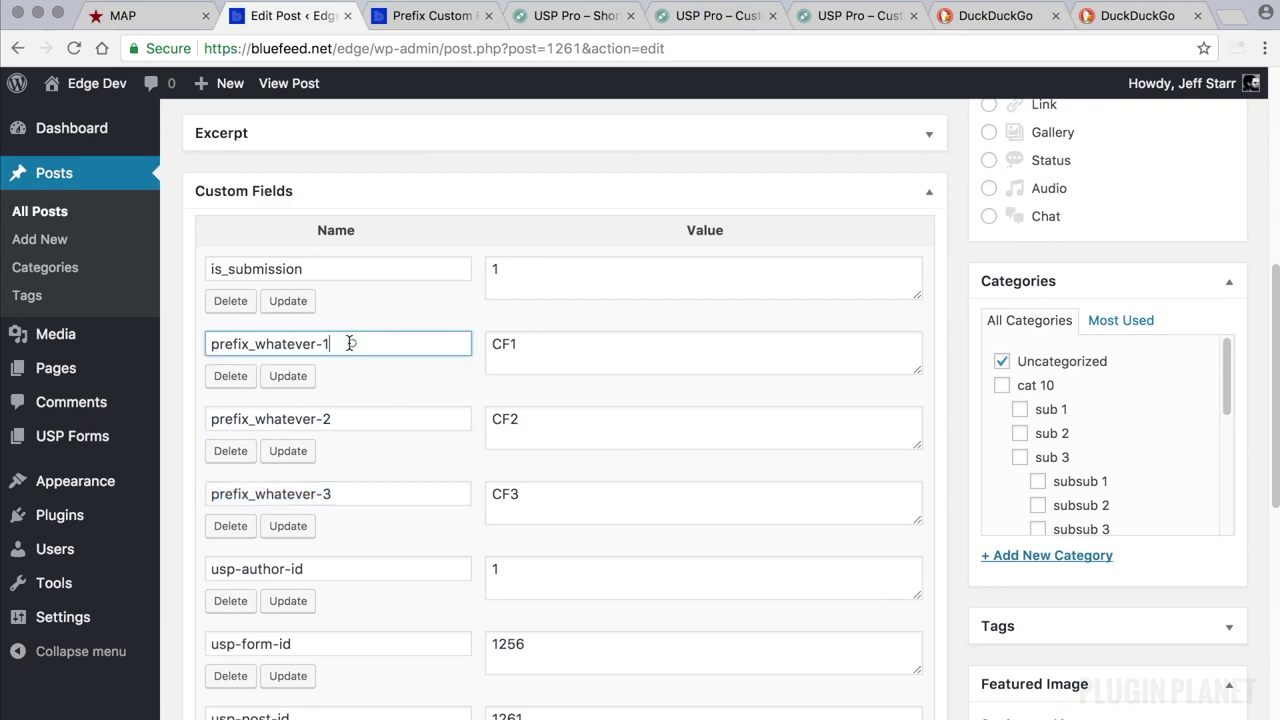
Return to the list of all USP Forms
left_click(85, 437)
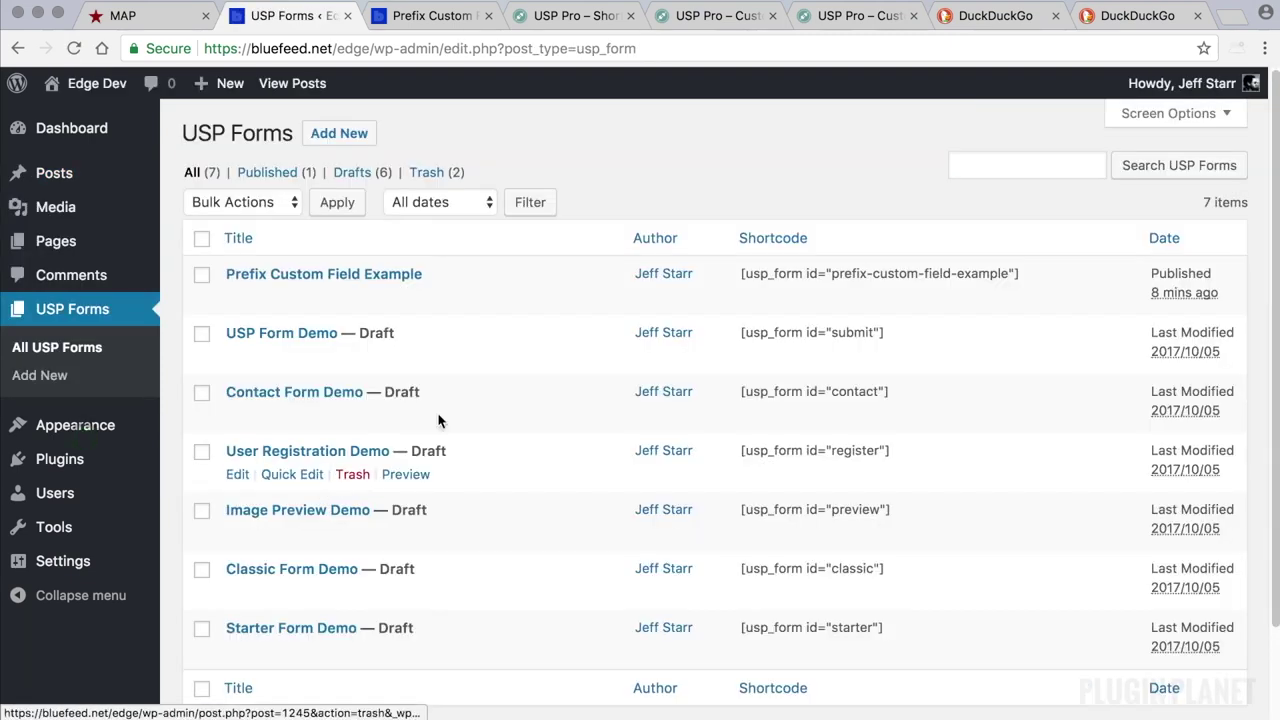
left_click(628, 158)
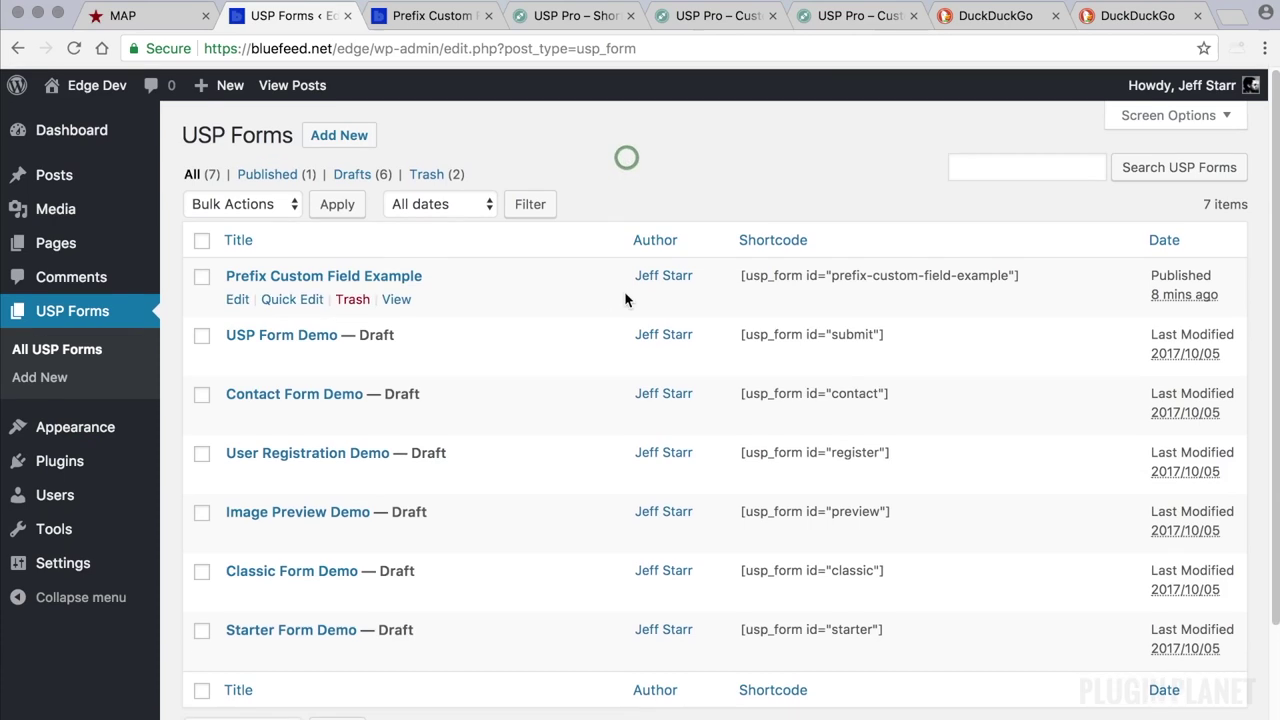